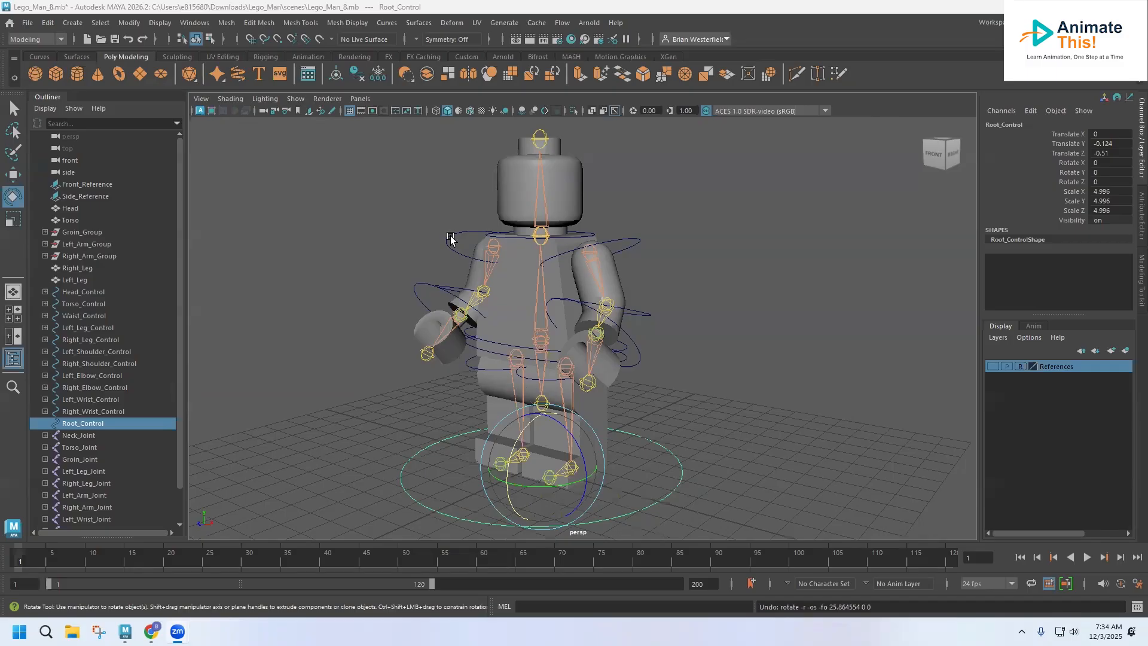
Step: Reopen the scene Lego_Man_8.mb, discarding the unsaved changes
left_click(451, 239)
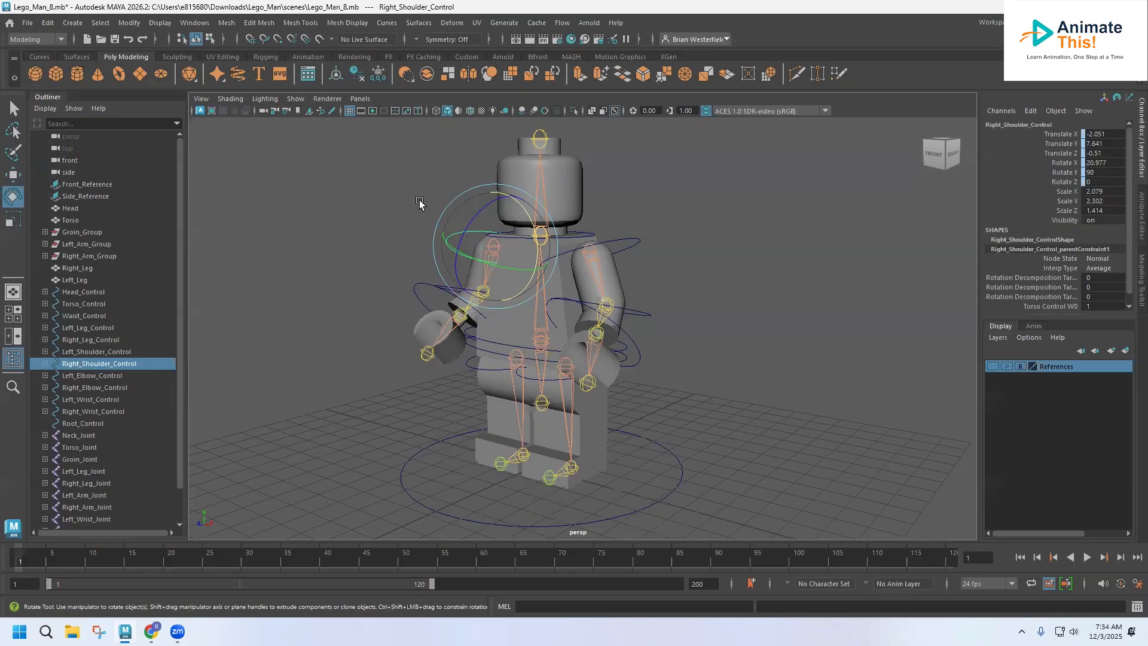
left_click(29, 27)
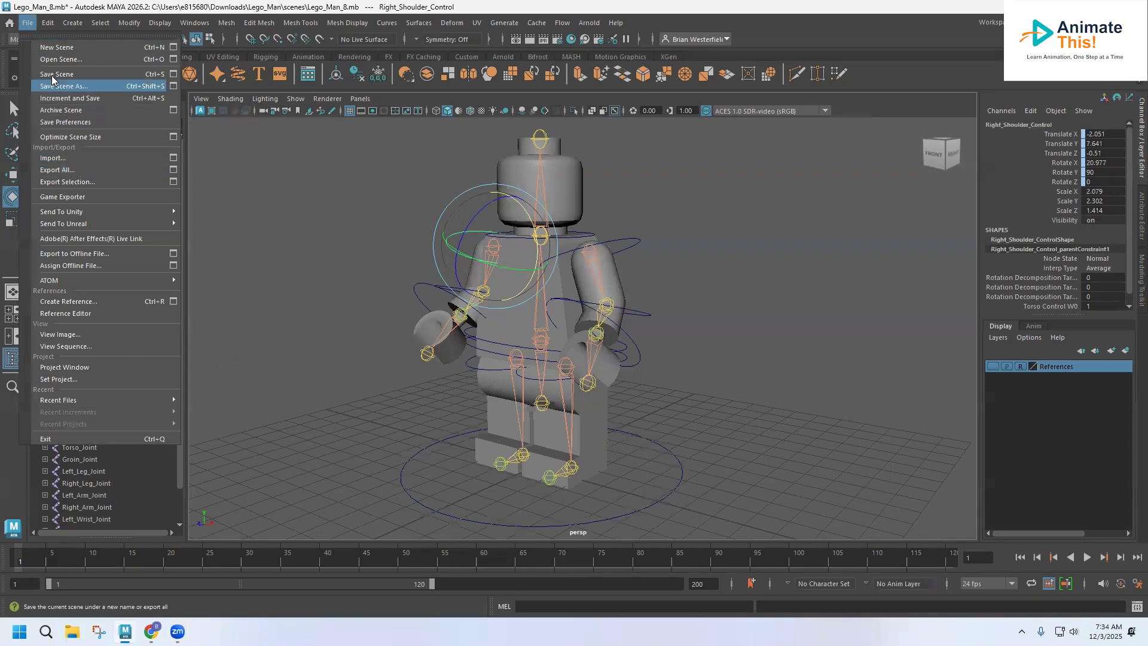
left_click(51, 63)
left_click(27, 23)
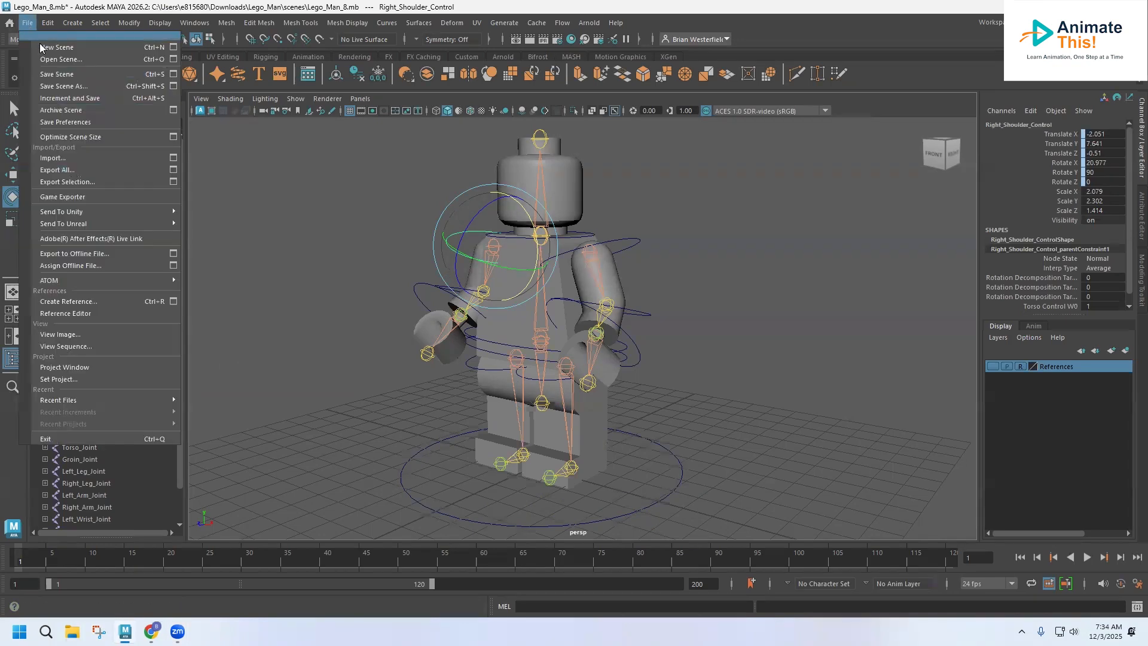
left_click(57, 62)
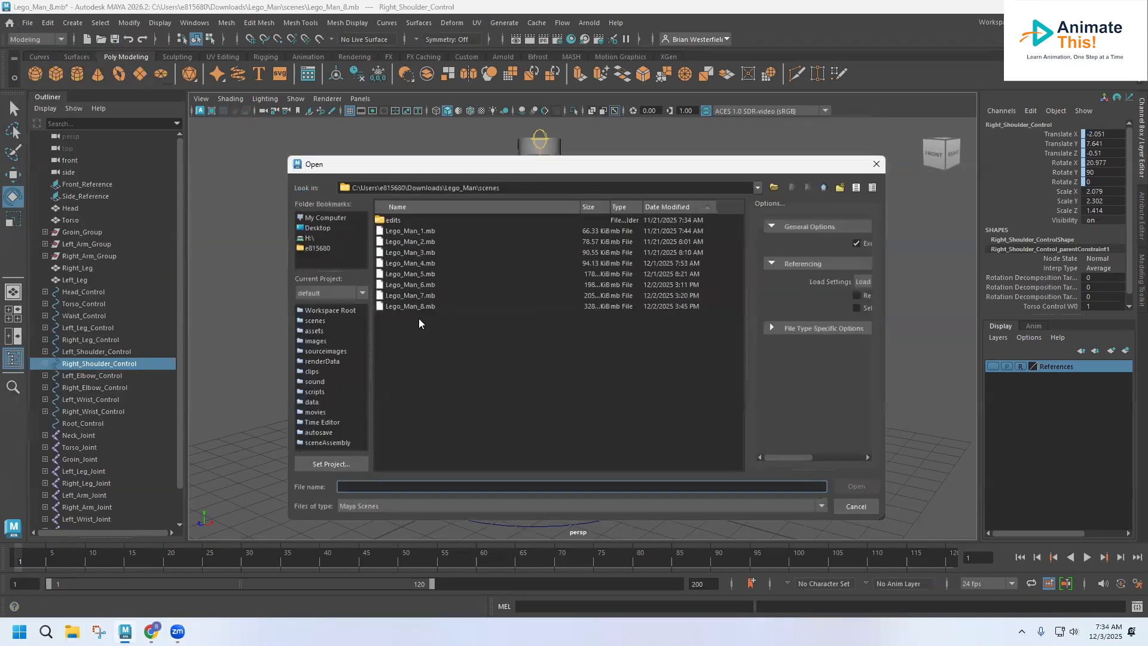
double_click(414, 308)
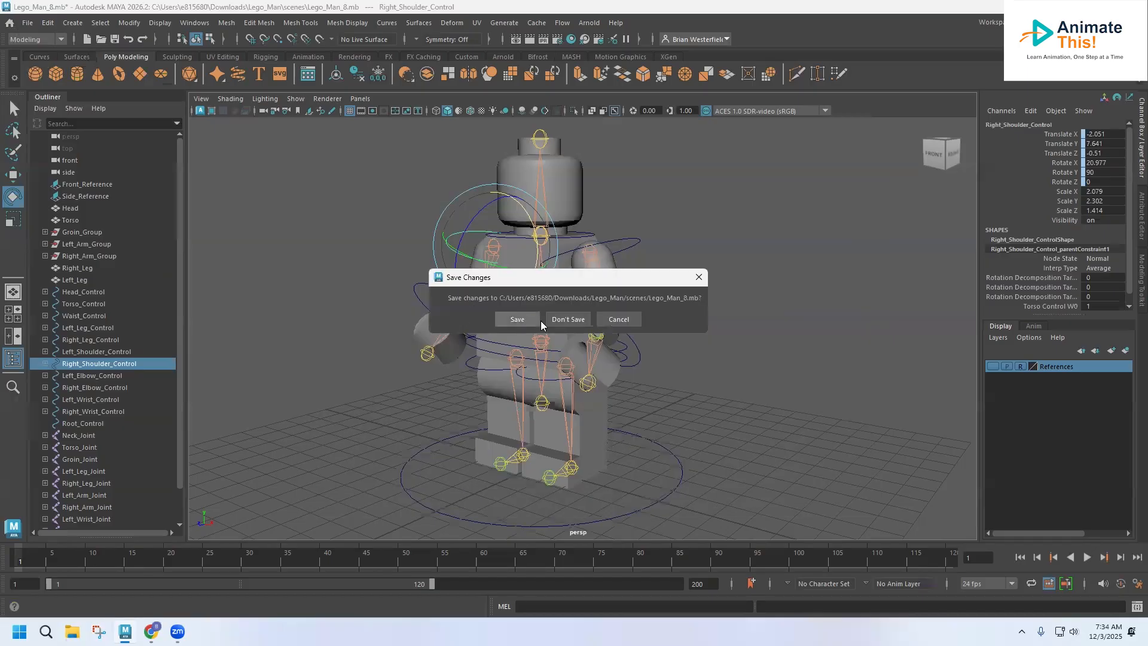
left_click(560, 320)
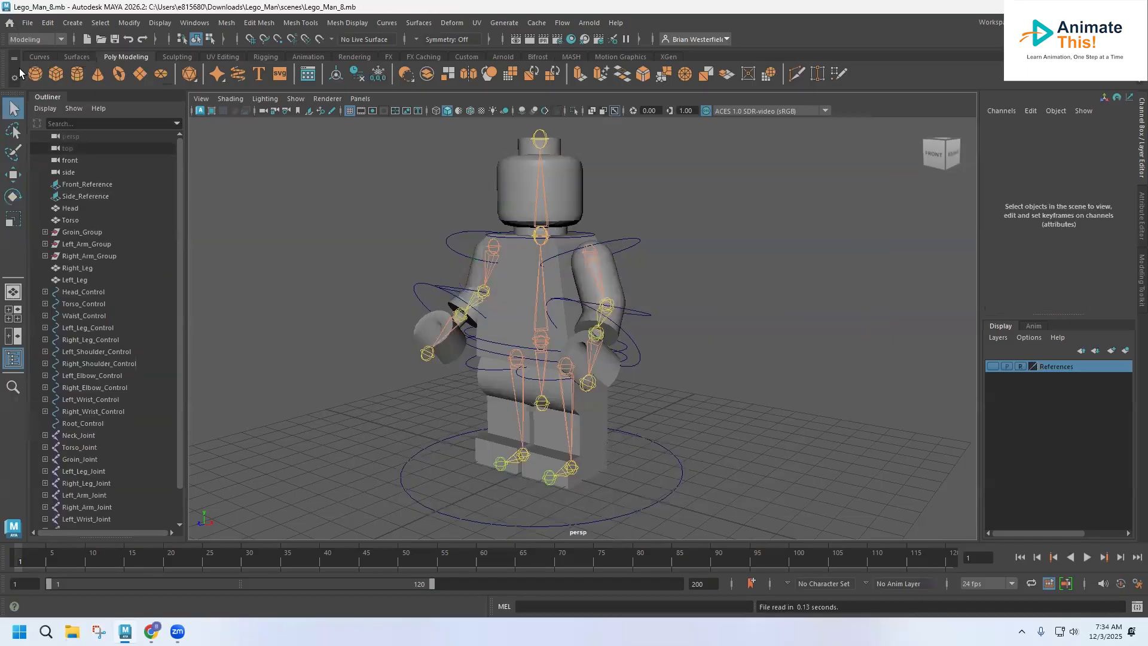
Step: Set the current project to the Lego_Man folder inside the user's Downloads folder
left_click(28, 22)
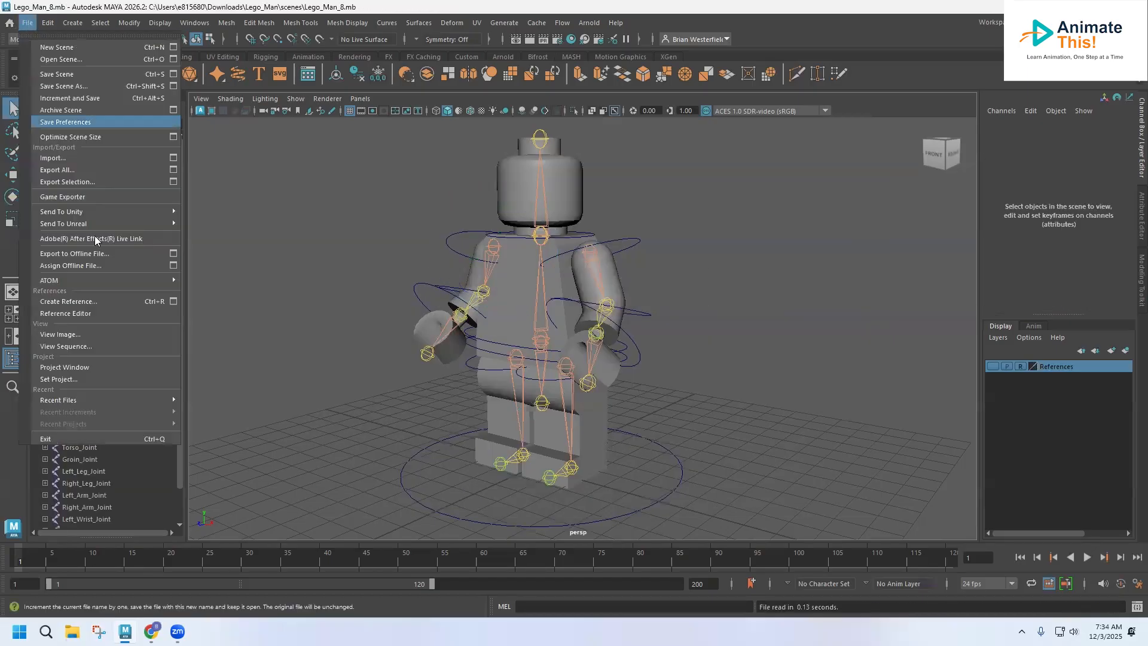
left_click(116, 375)
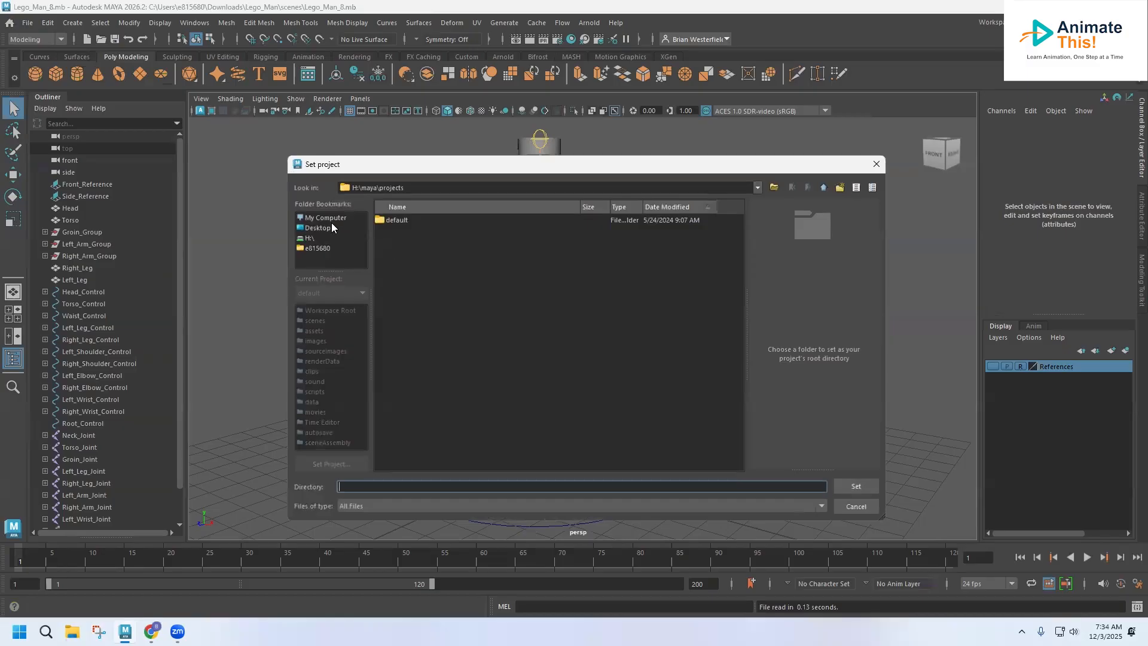
left_click(326, 218)
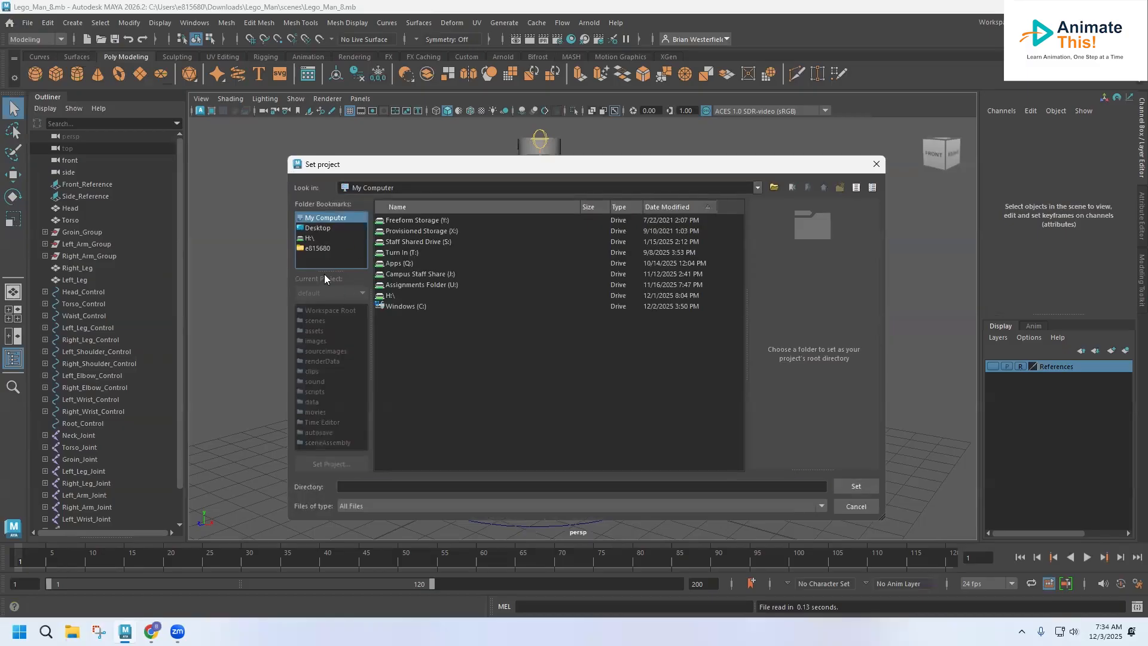
left_click(322, 248)
double_click(406, 465)
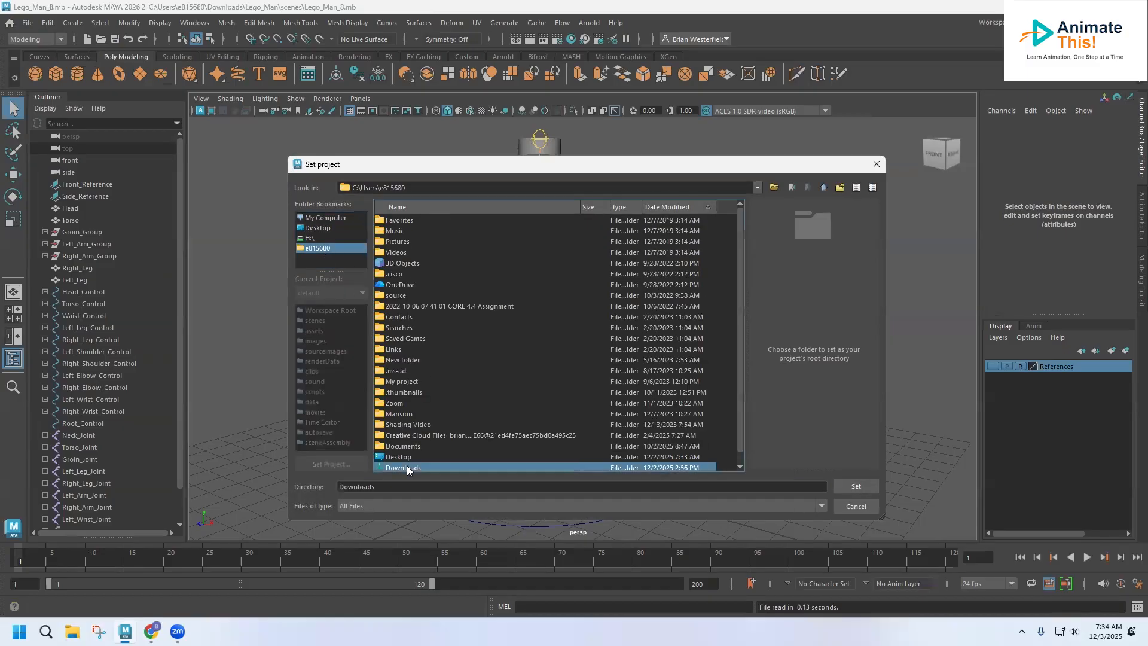
left_click(399, 242)
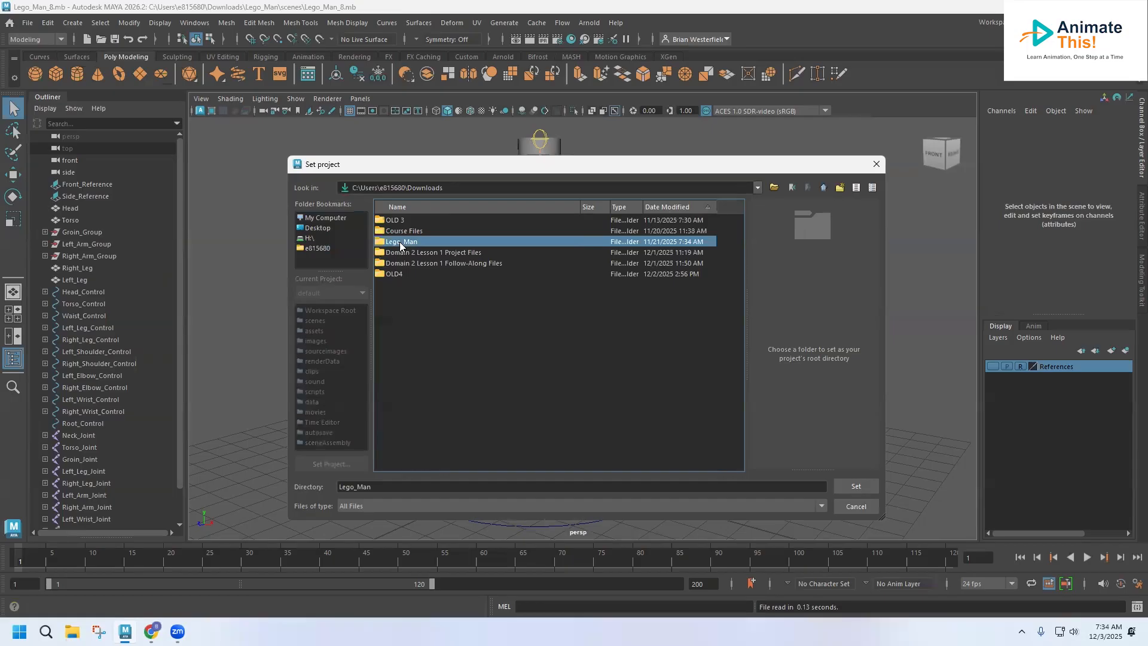
left_click(855, 487)
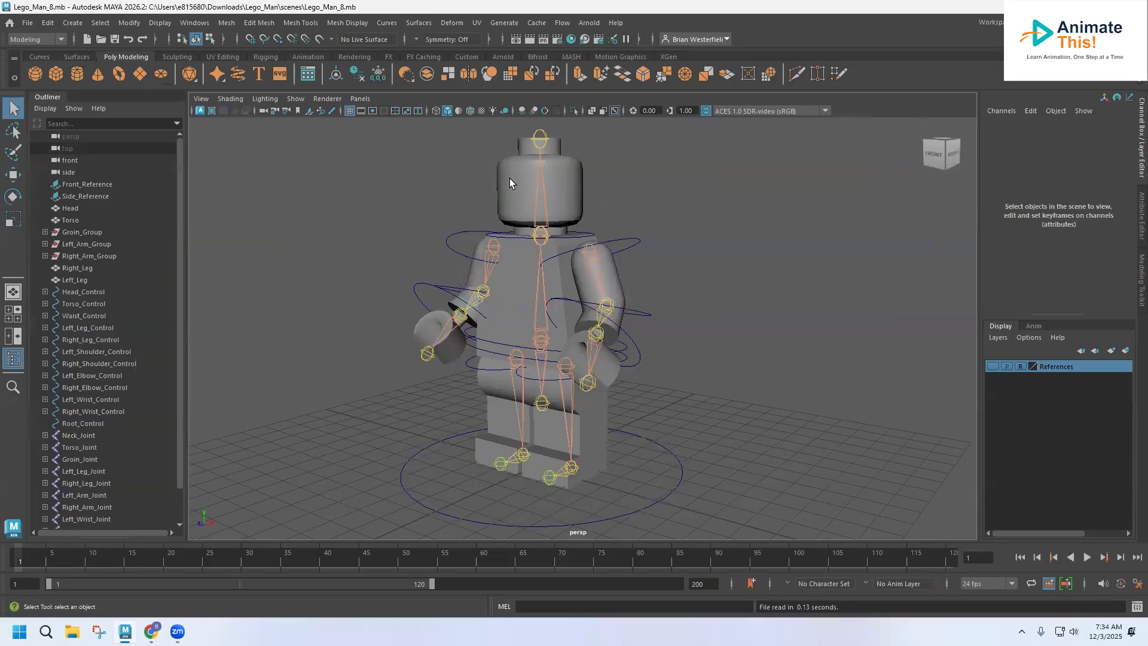
Step: Save the scene under the new name Lego_Man_9.mb in the project's scenes folder
left_click(27, 22)
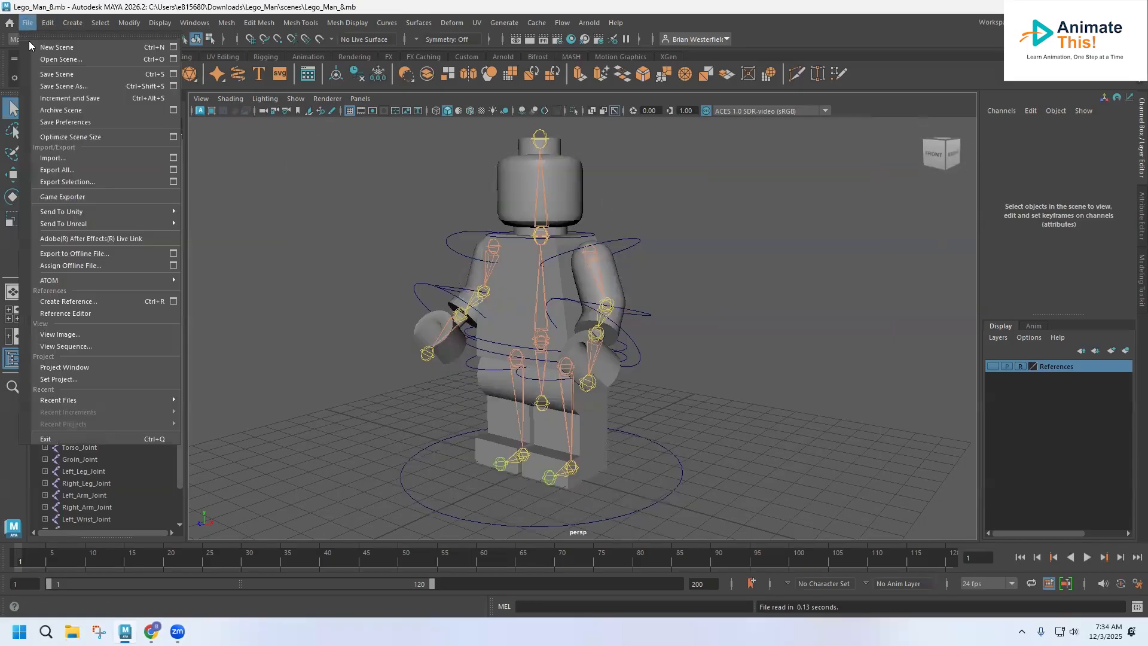
left_click(46, 88)
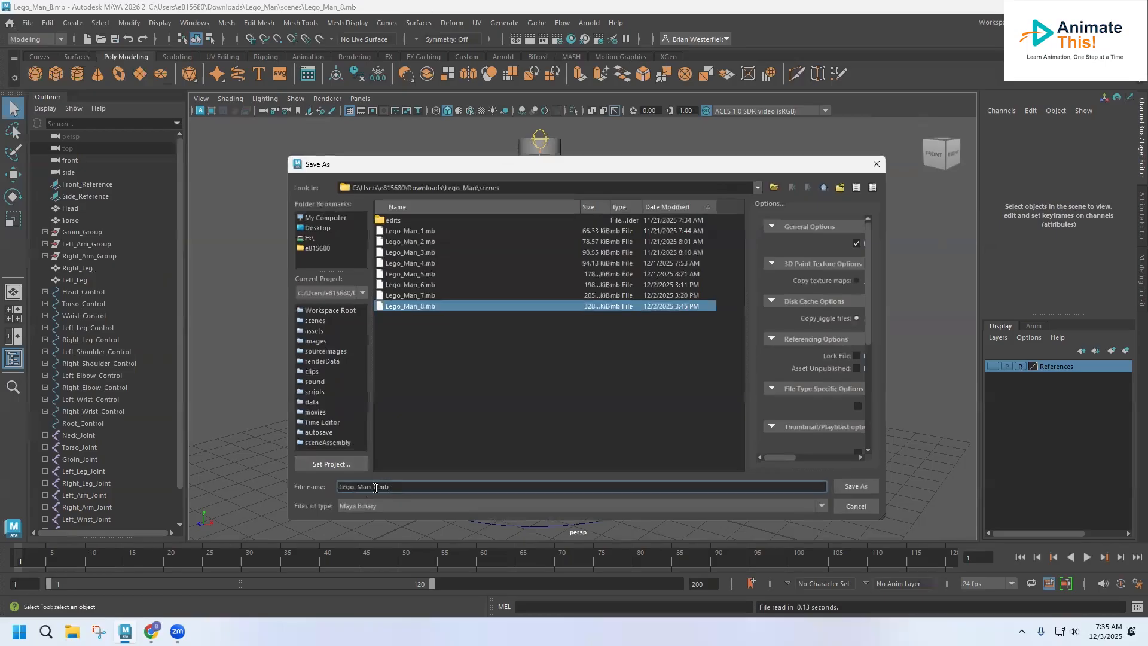
key("BackSpace")
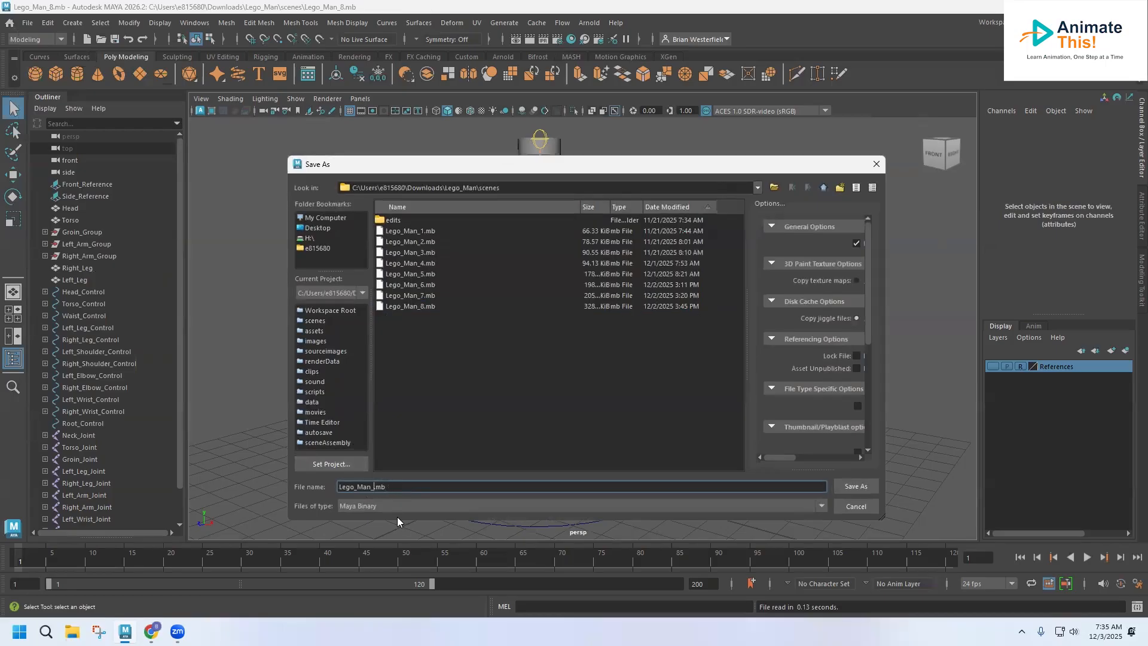
key("Return")
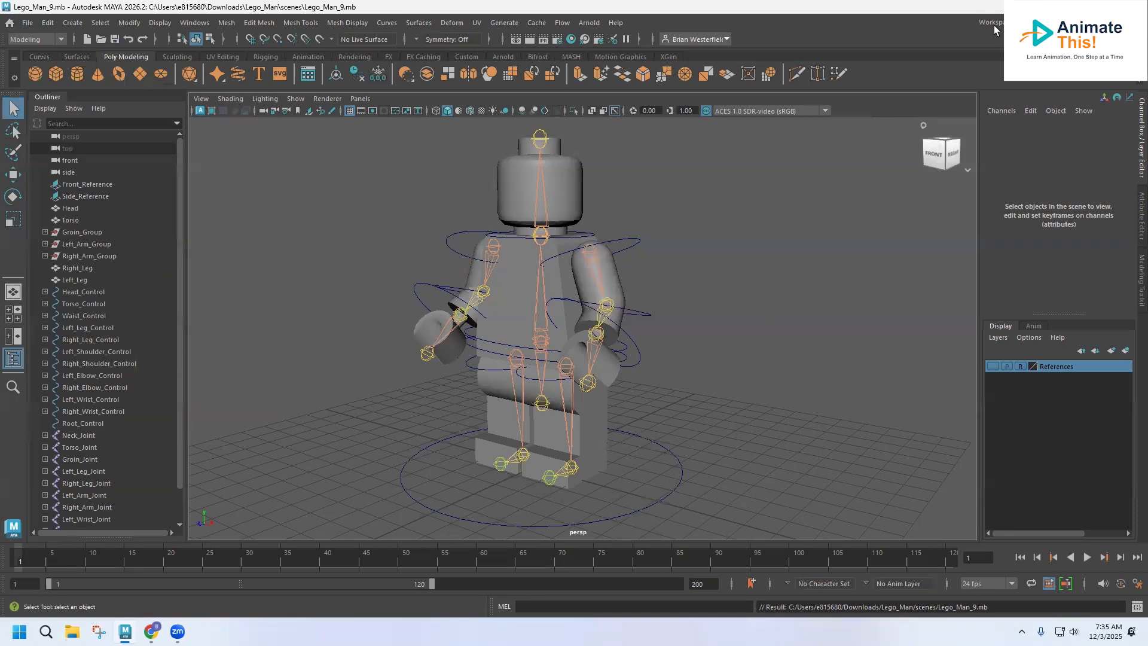
Step: Reset the current workspace to its default layout
left_click(1029, 22)
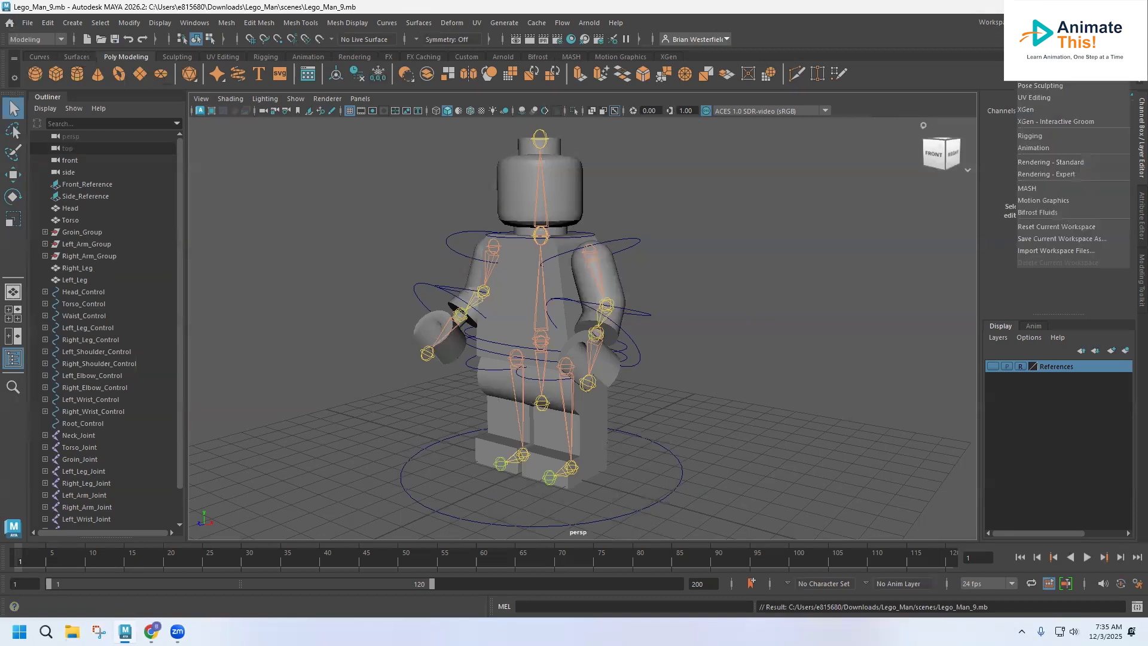
left_click(1056, 229)
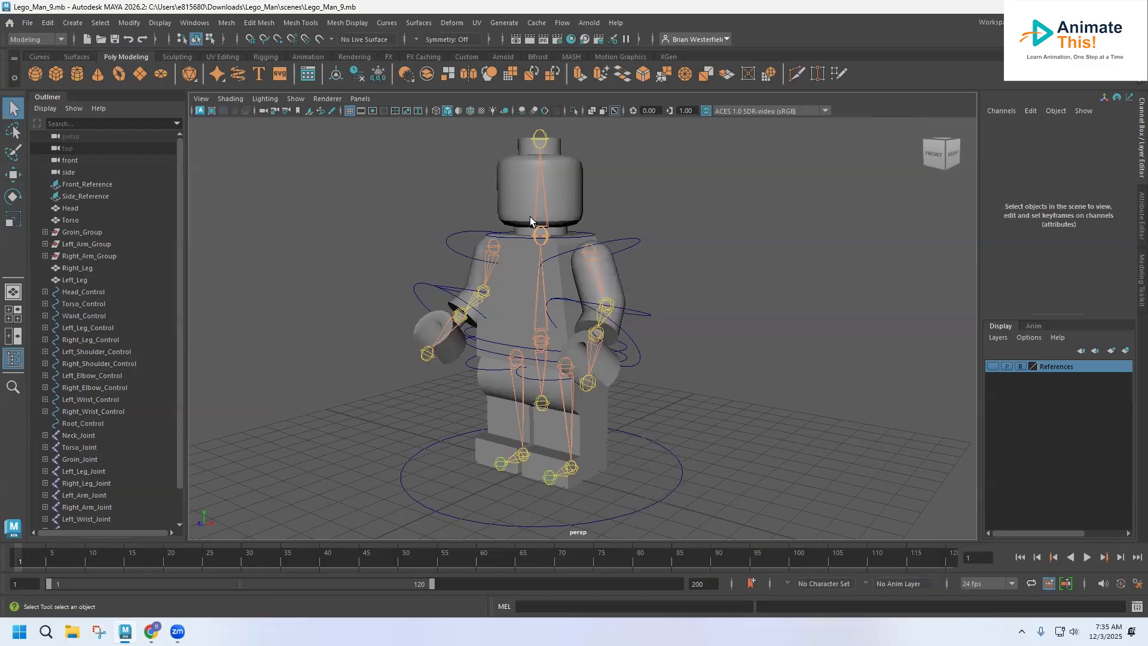
Step: Try moving Root_Control forward along Z and up along Y, undoing each move
left_click(400, 480)
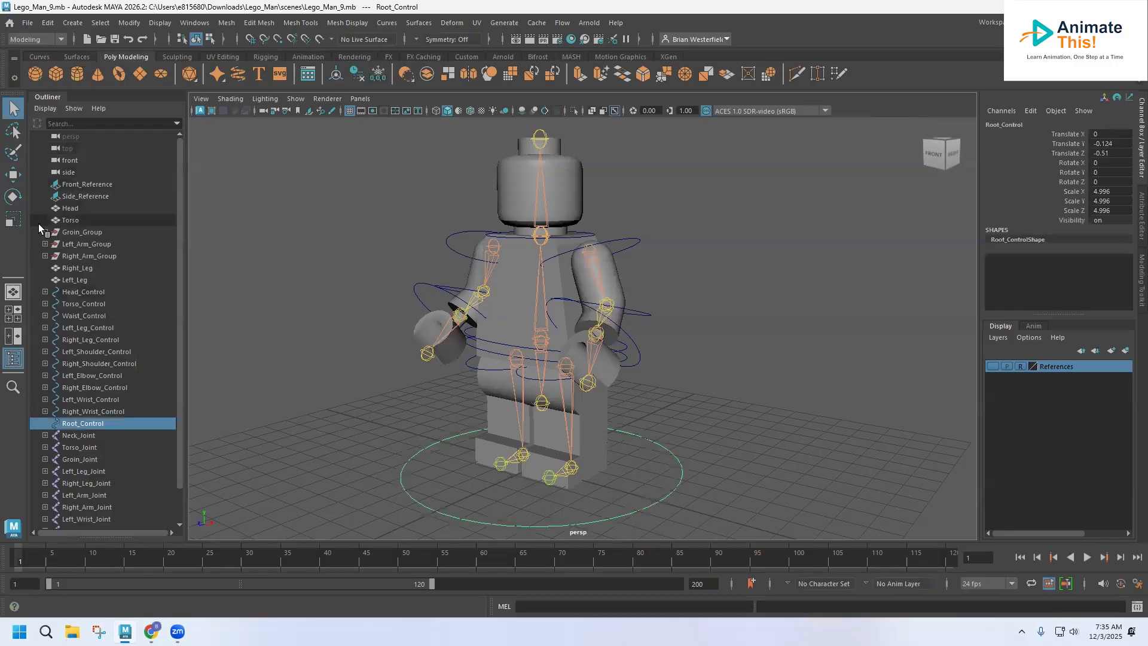
key("w")
left_click_drag(499, 493, 490, 471)
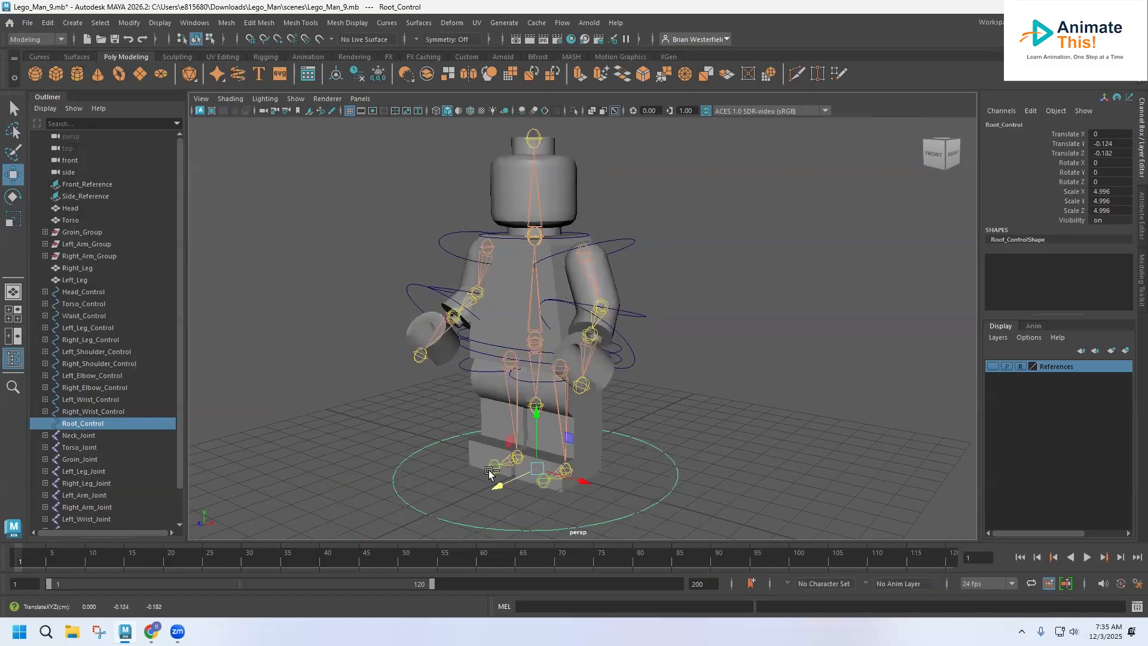
key("ctrl+z")
left_click_drag(542, 416, 533, 305)
key("ctrl+z")
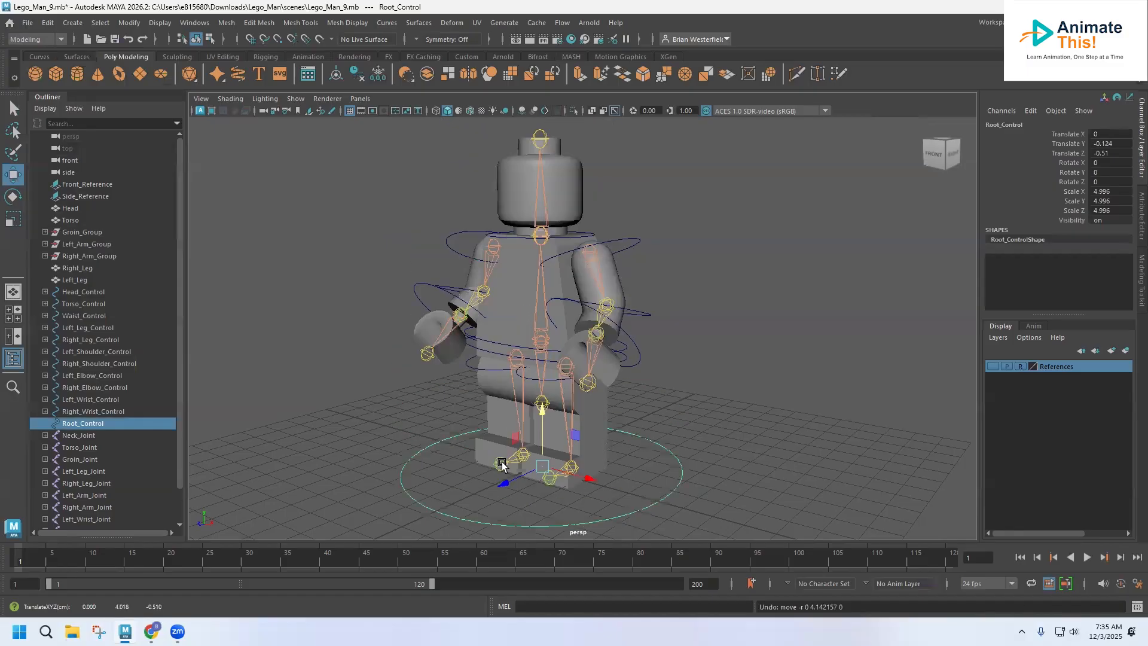
Step: Try rotating Right_Leg_Control to test the leg, and undo the rotation
left_click(467, 365)
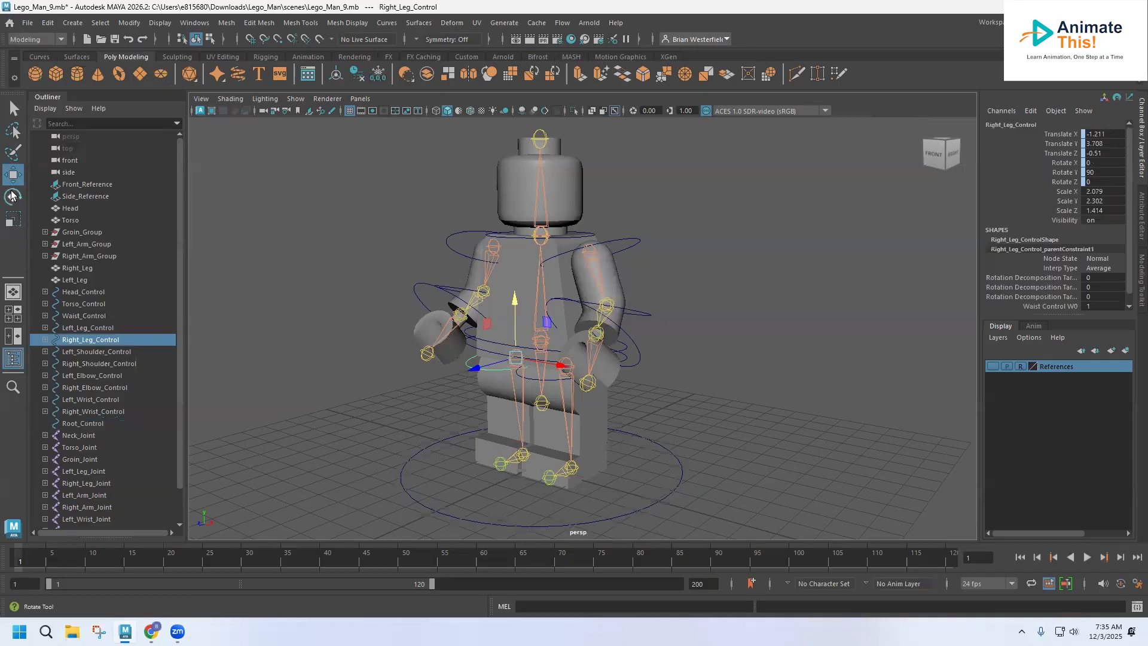
left_click(11, 196)
mouse_move(475, 319)
left_mouse_down()
mouse_move(495, 315)
mouse_move(482, 335)
left_mouse_up()
key("ctrl+z")
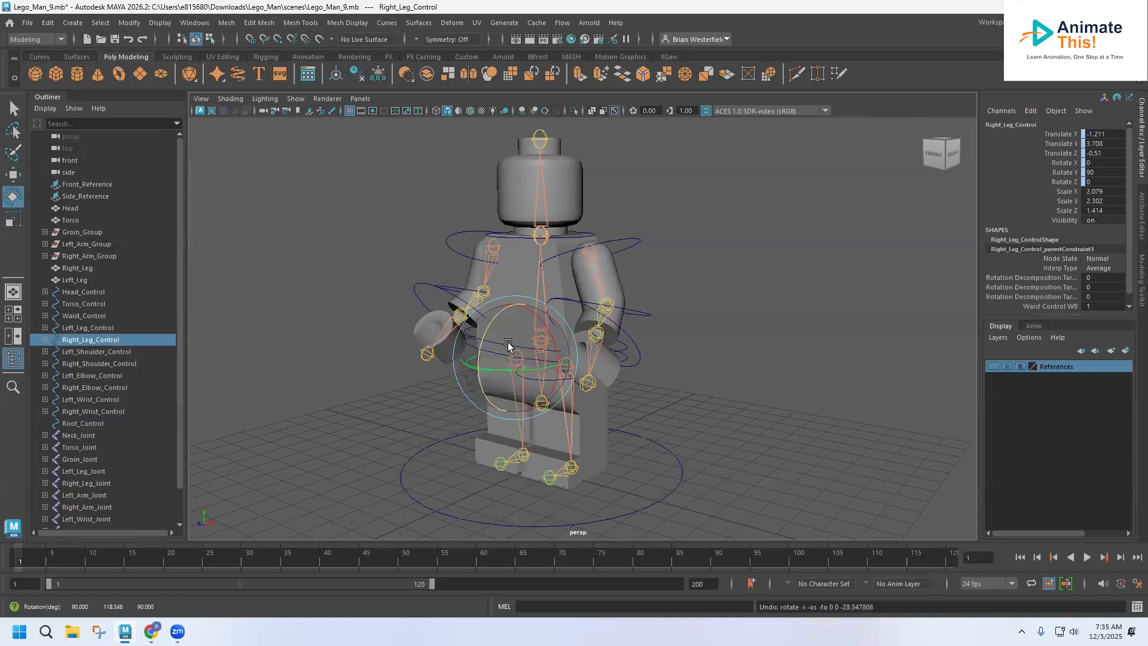
Step: Try rotating Left_Shoulder_Control and Left_Elbow_Control to test the arm, undoing each rotation
left_click(629, 238)
left_click_drag(627, 232, 611, 183)
key("ctrl+z")
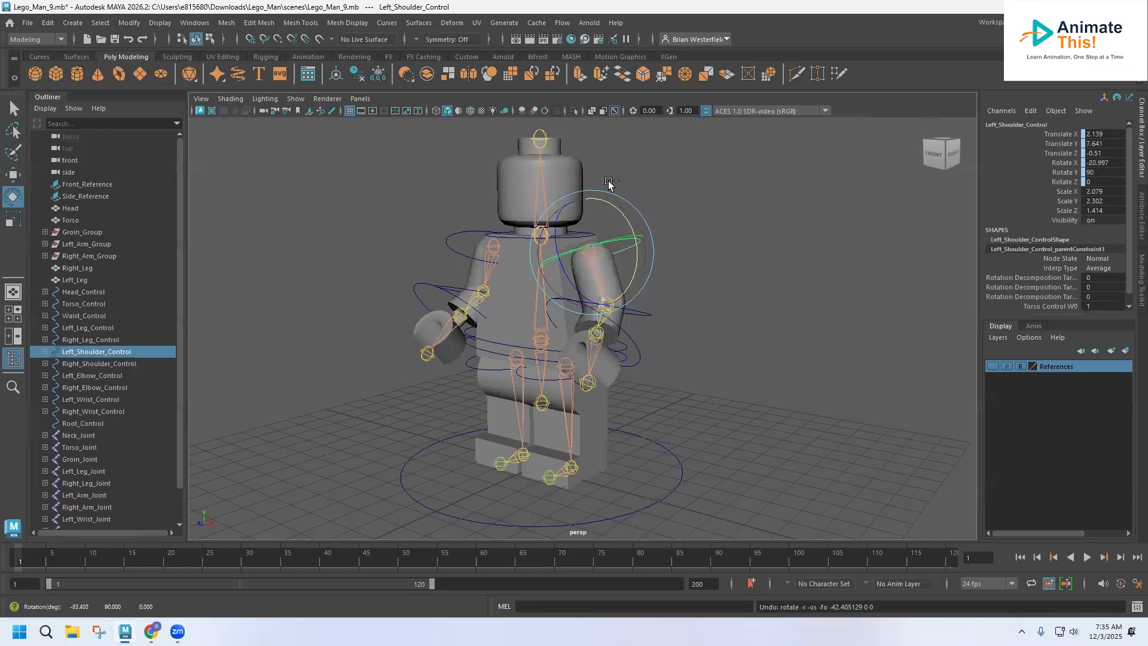
left_click(653, 315)
left_click_drag(570, 285, 581, 262)
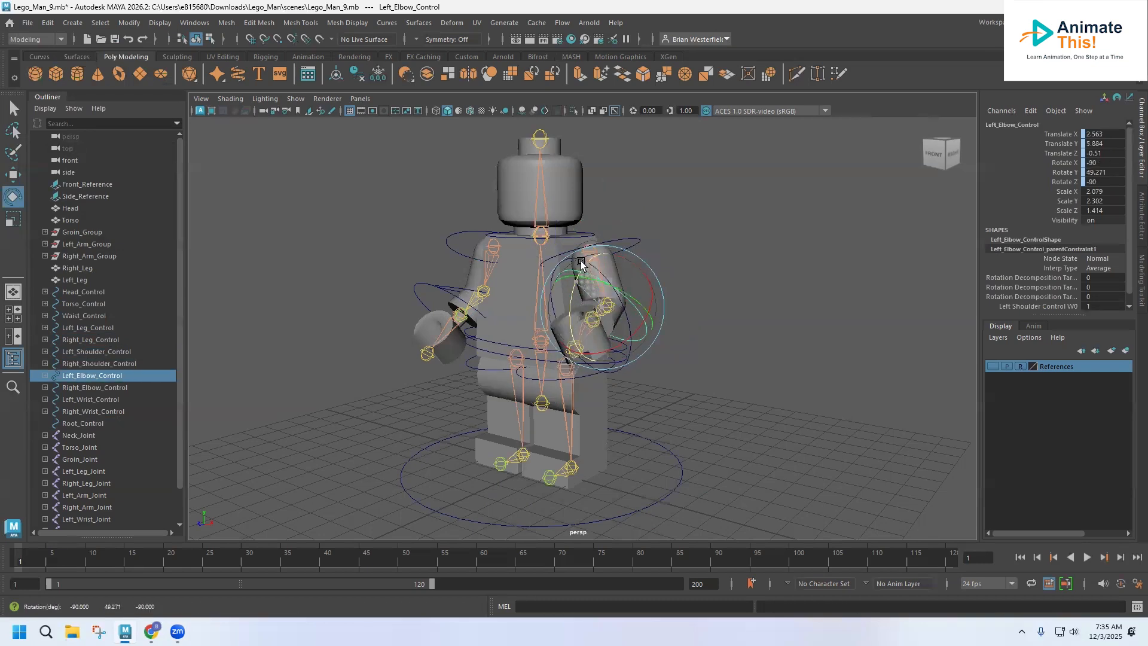
key("ctrl+z")
mouse_move(644, 341)
left_mouse_down("alt")
mouse_move(470, 339)
mouse_move(629, 339)
left_mouse_up("alt")
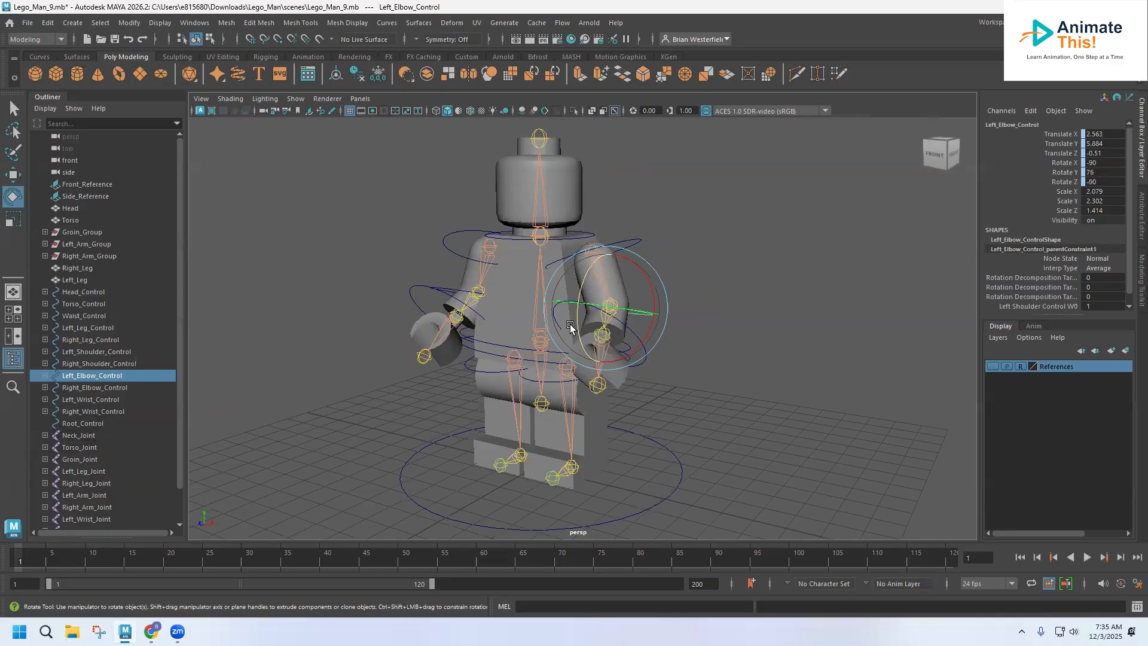
Step: Select the controls from Head_Control through Right_Wrist_Control and open the Channel Control editor for them
left_click(400, 486)
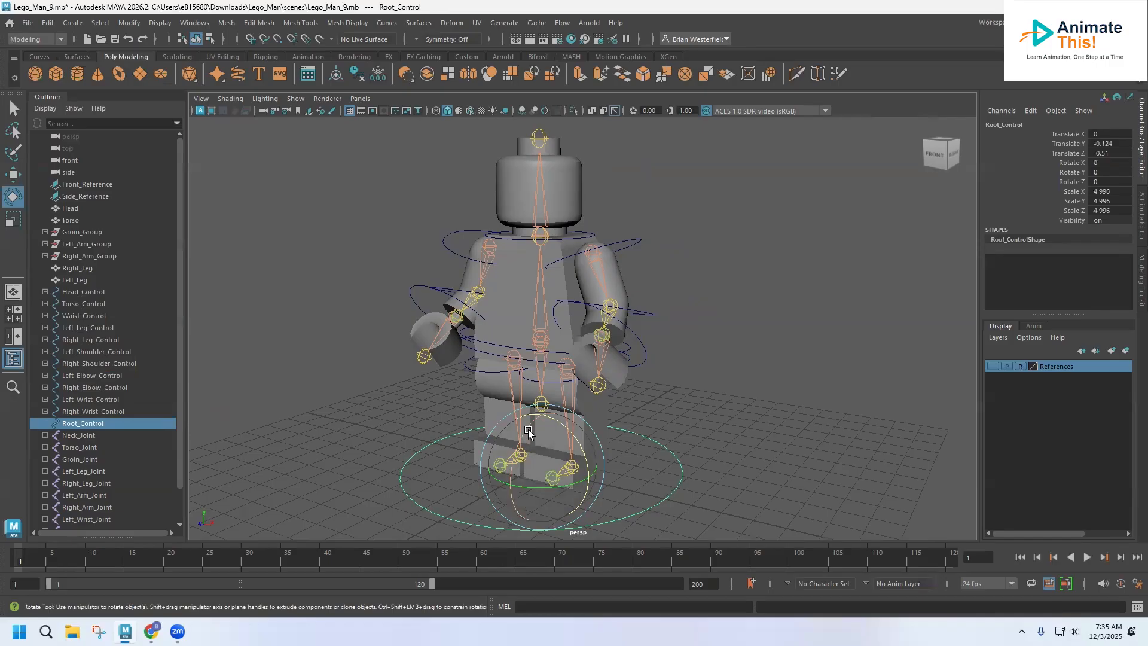
left_click(88, 412)
left_click(69, 293, "shift")
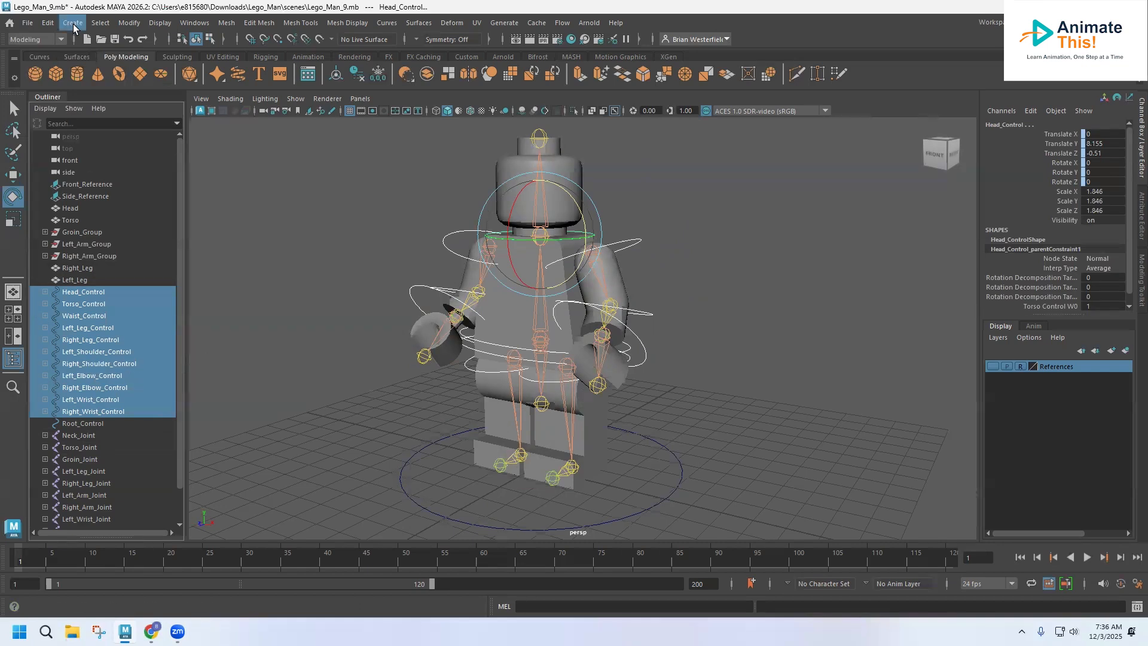
left_click(195, 23)
mouse_move(247, 80)
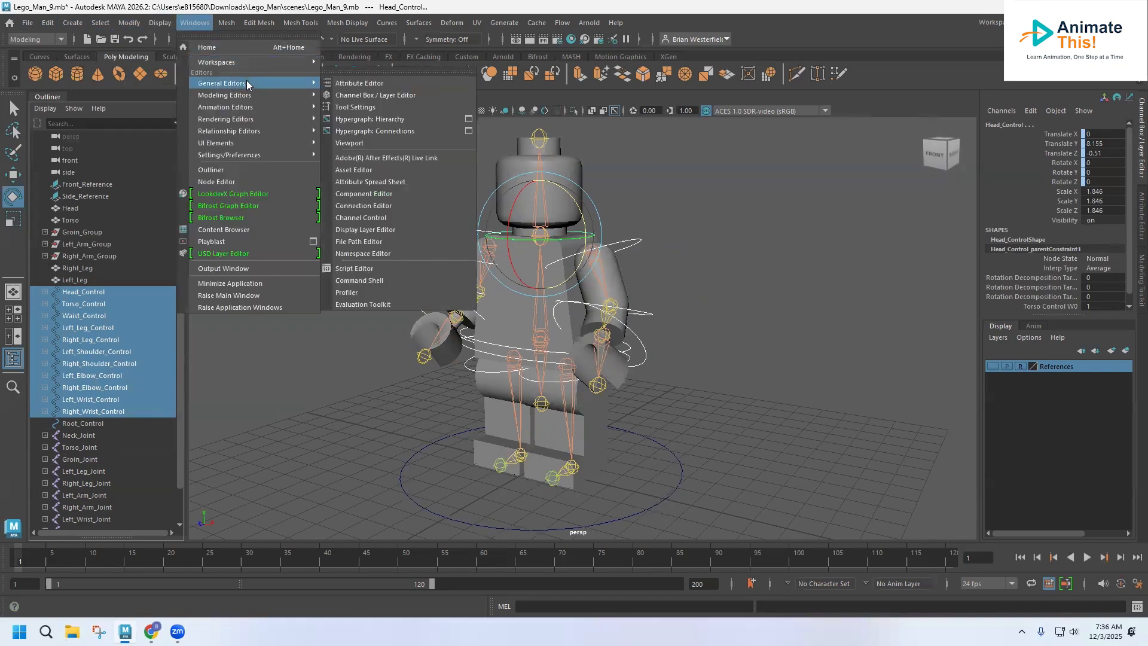
left_click(359, 218)
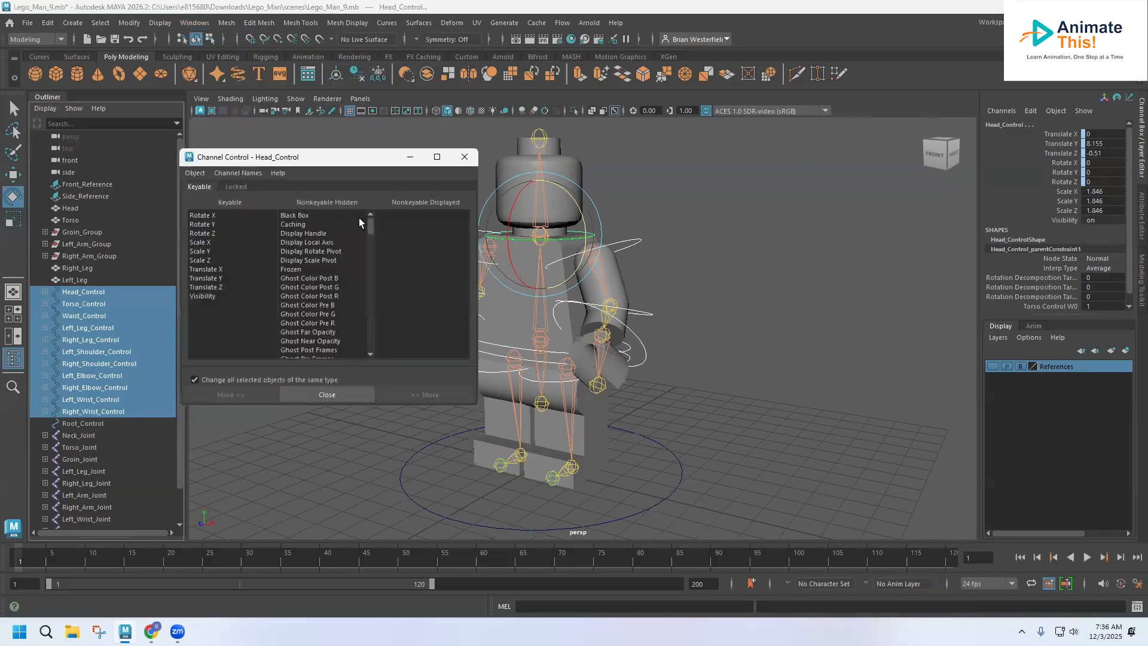
Step: Reselect the controls starting with Head_Control and extending down to Right_Wrist_Control, leaving out Root_Control
left_click(76, 295)
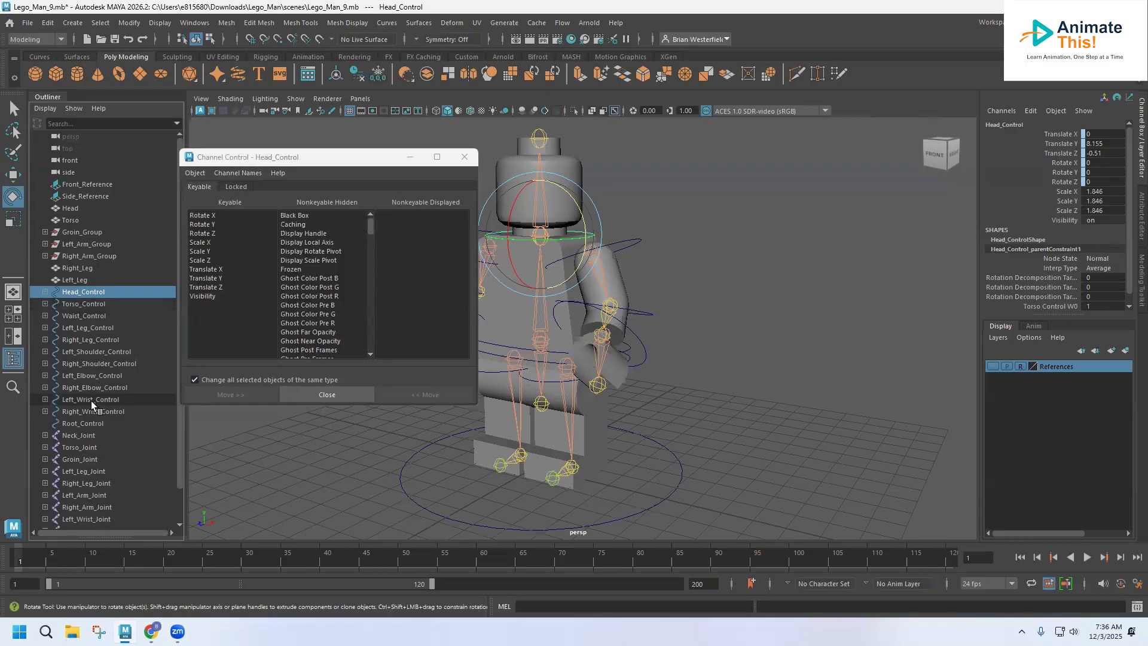
left_click(84, 316, "shift")
left_click(84, 328, "shift")
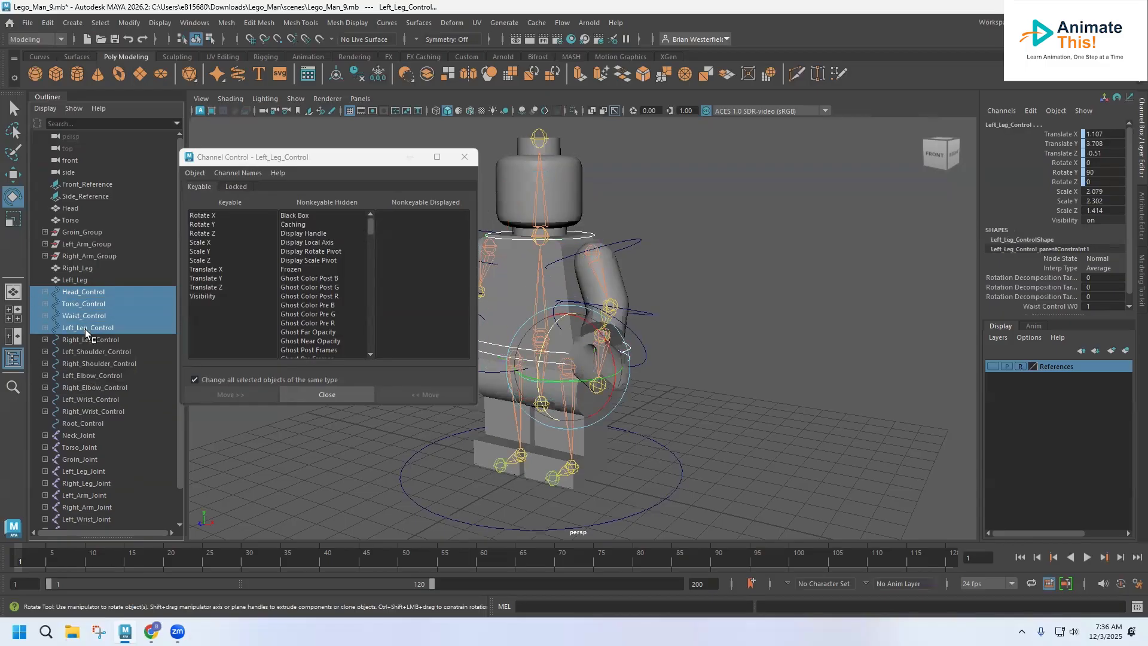
left_click(85, 340, "shift")
left_click(85, 352, "shift")
left_click(86, 364, "shift")
left_click(87, 375, "shift")
left_click(87, 388, "shift")
left_click(88, 400, "shift")
left_click(88, 411, "shift")
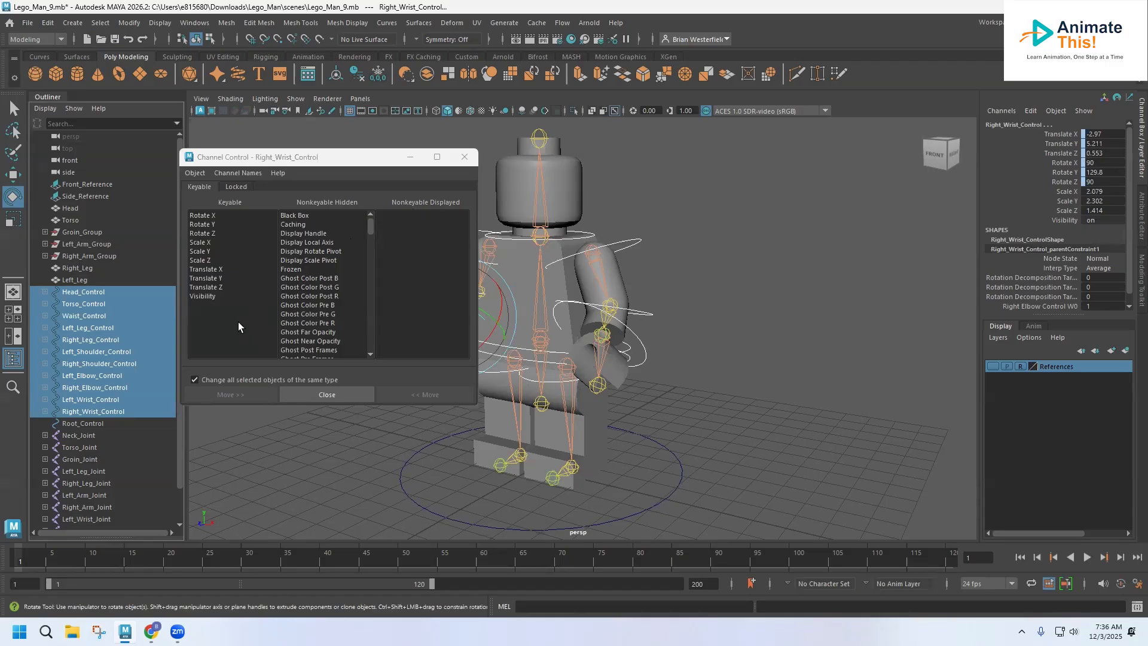
Step: Move the Scale X, Y, Z and Translate X, Y, Z channels of all selected controls from Keyable to Nonkeyable Displayed, keeping Visibility keyable
left_click(206, 243)
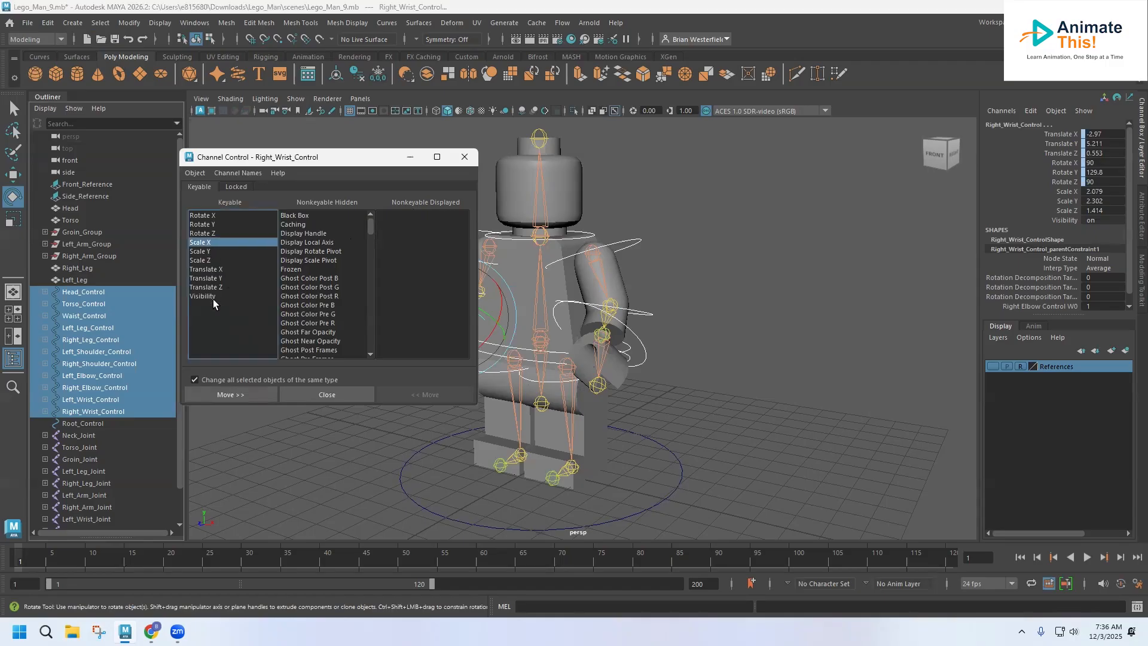
left_click(211, 296, "shift")
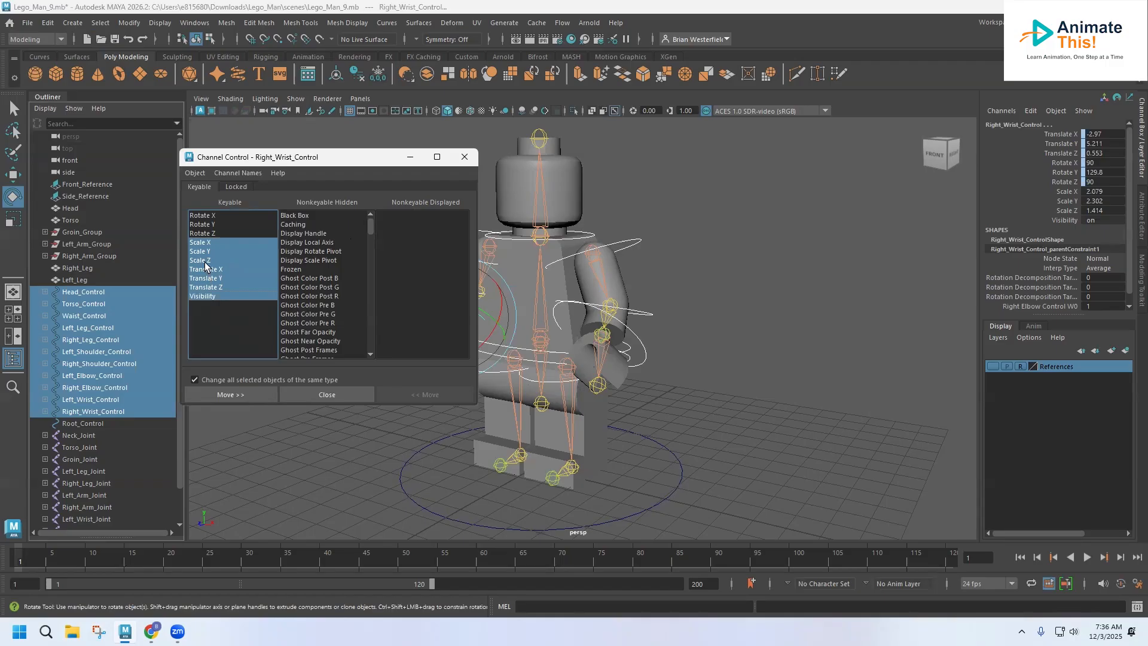
left_click(201, 296, "ctrl")
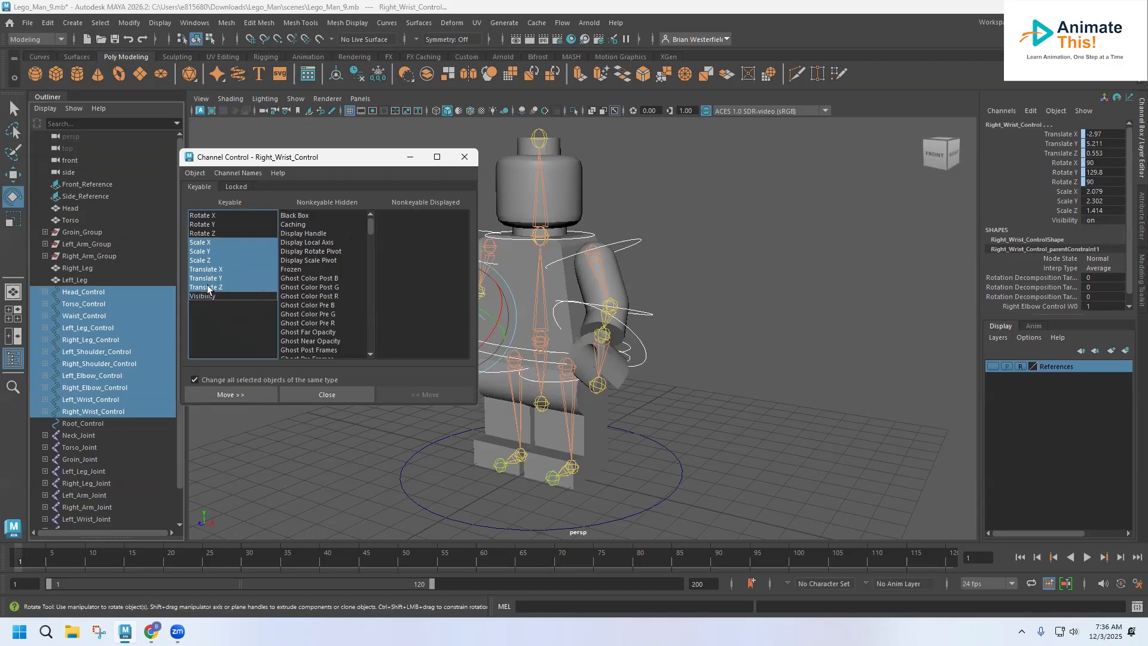
left_click_drag(206, 280, 247, 270)
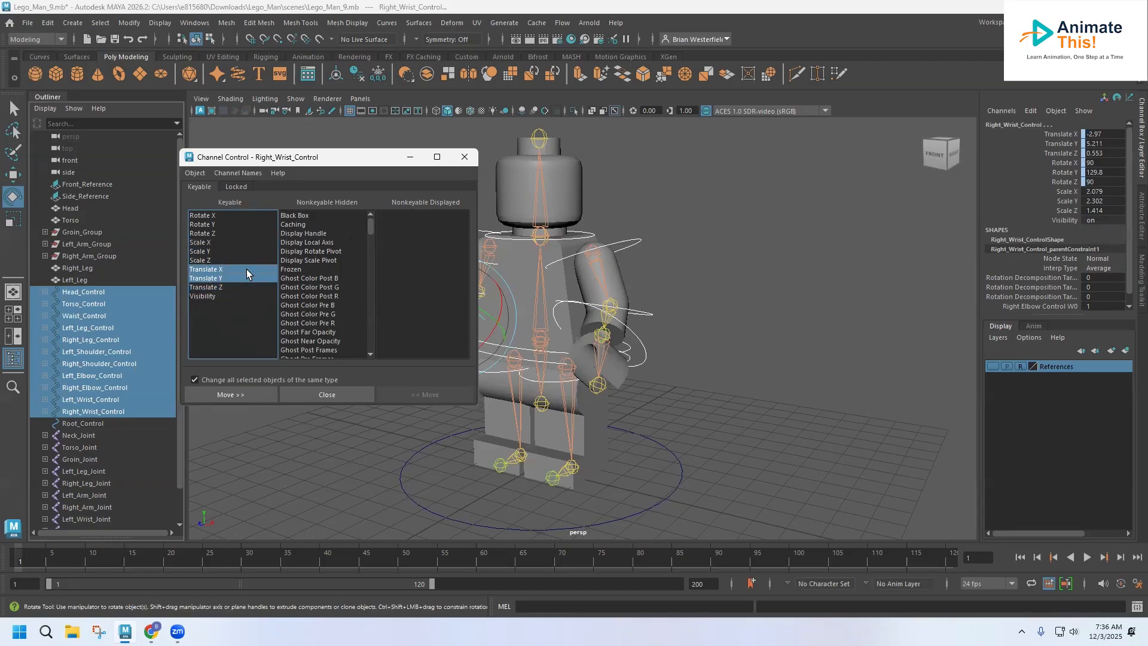
left_click(212, 242)
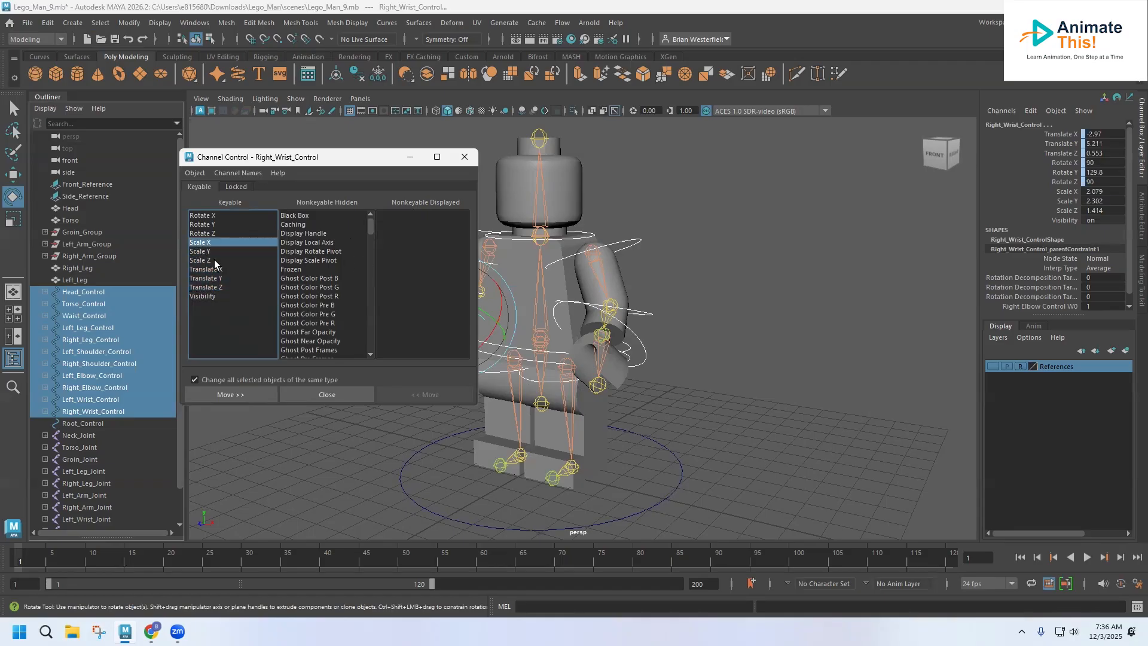
left_click(216, 287, "shift")
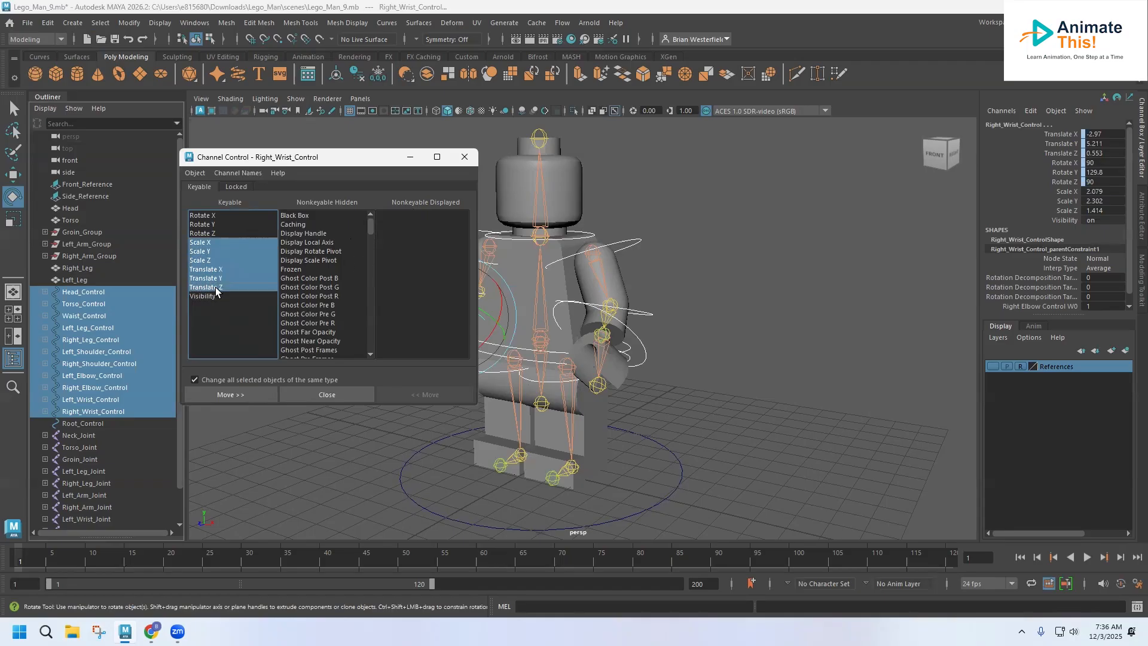
left_click(220, 396)
left_click(226, 395)
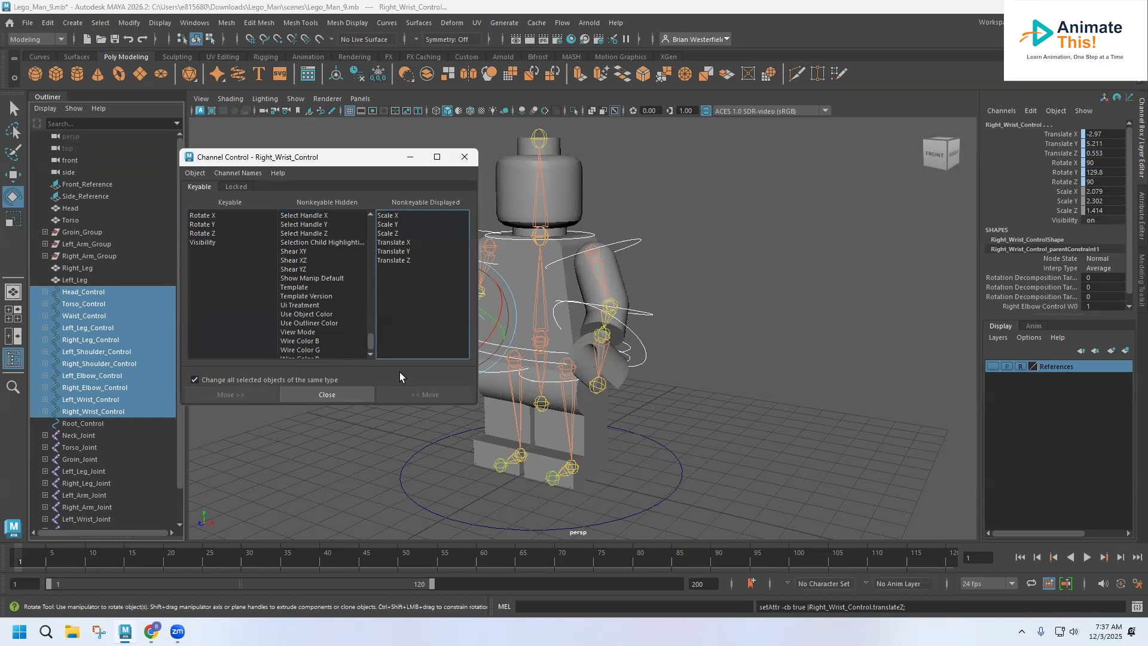
Step: Check the channel lists of Torso_Control and Head_Control individually and close the Channel Control editor
left_click(349, 458)
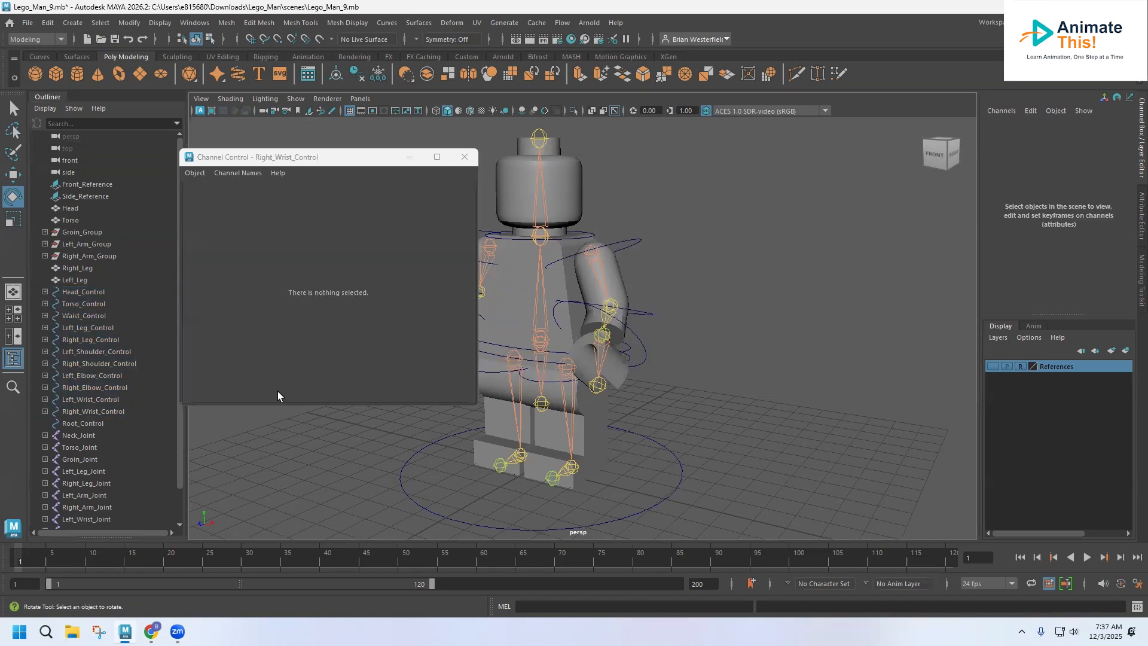
left_click(84, 304)
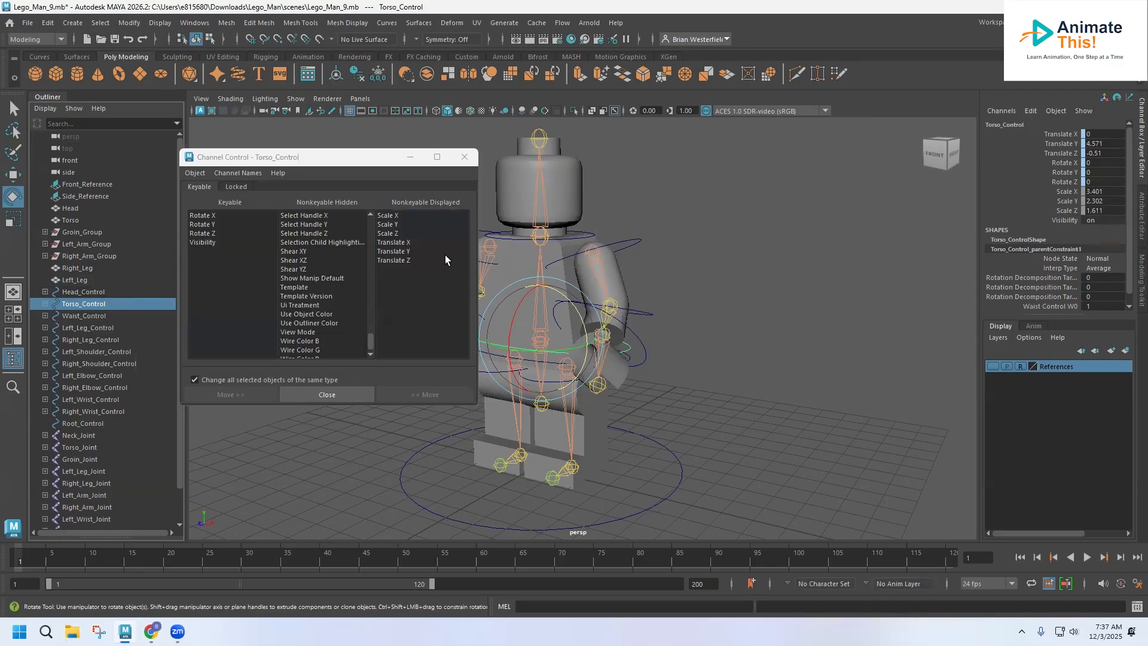
left_click(86, 292)
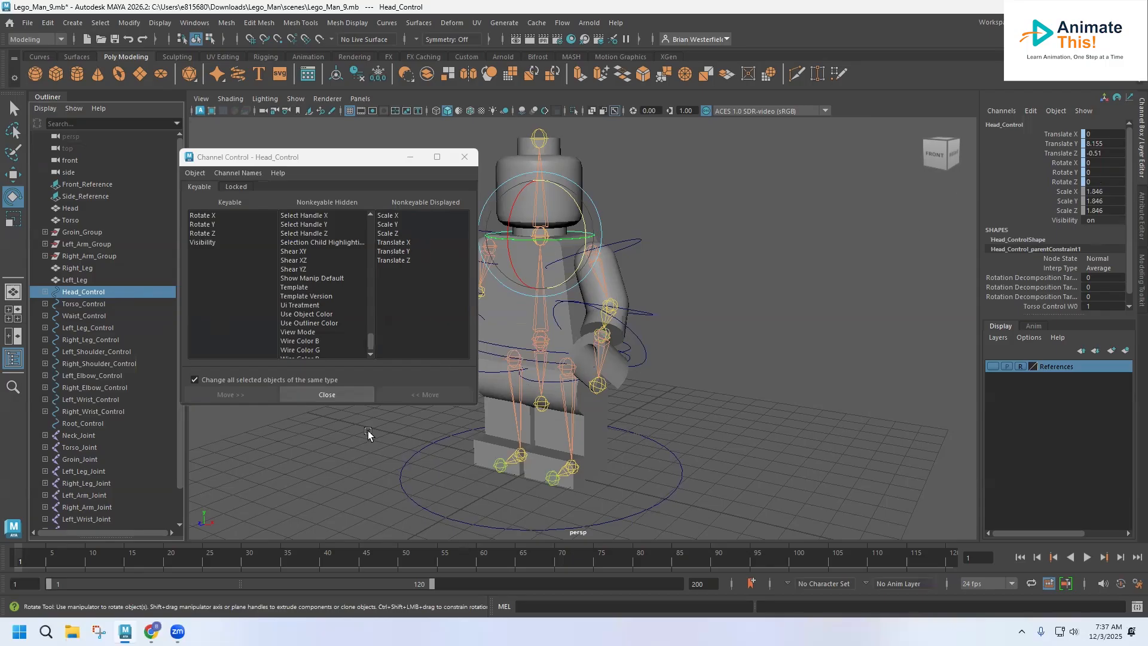
left_click(345, 396)
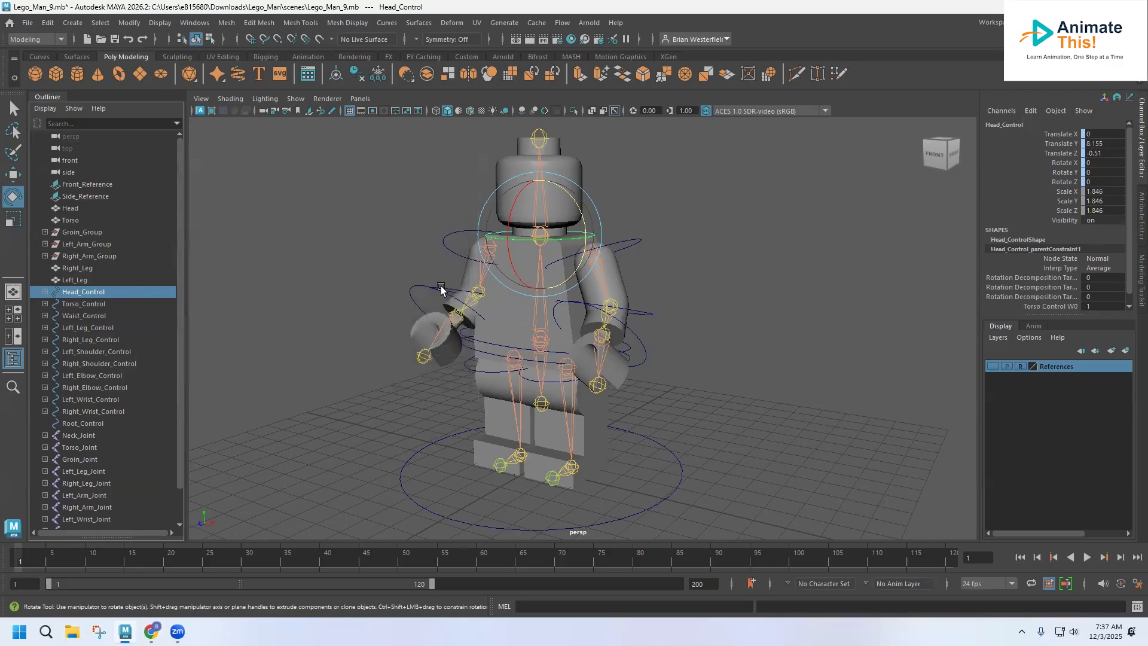
Step: Try rotating Right_Shoulder_Control to about 90, 133 and 69 degrees in X, Y and Z, and set a key on it
left_click(451, 252)
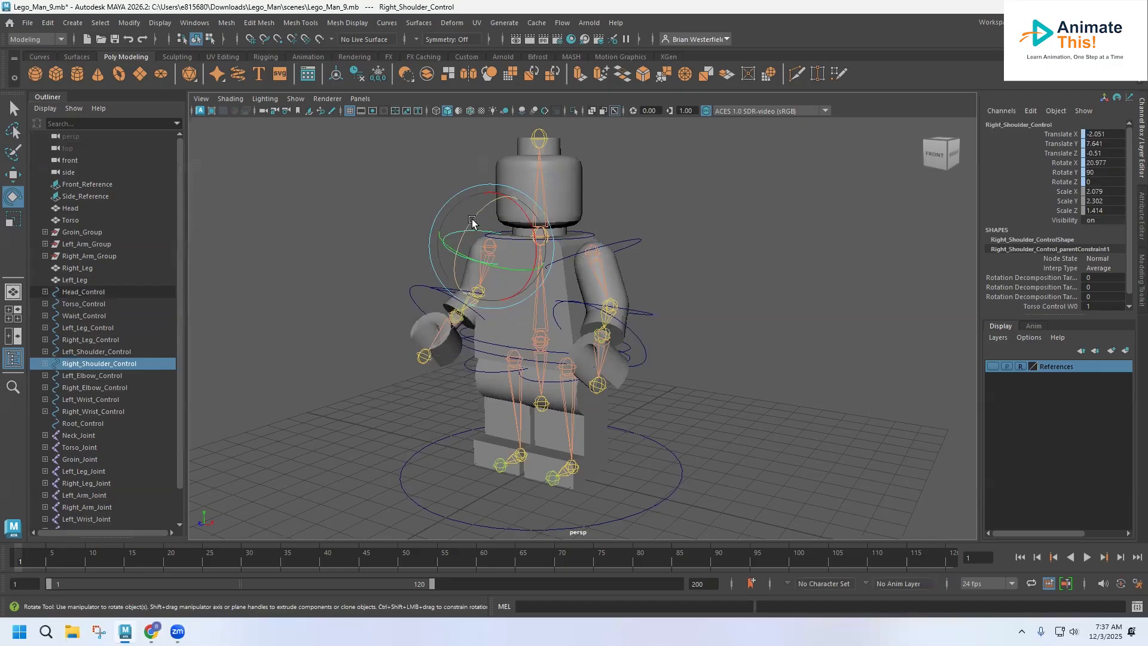
left_click_drag(476, 219, 504, 201)
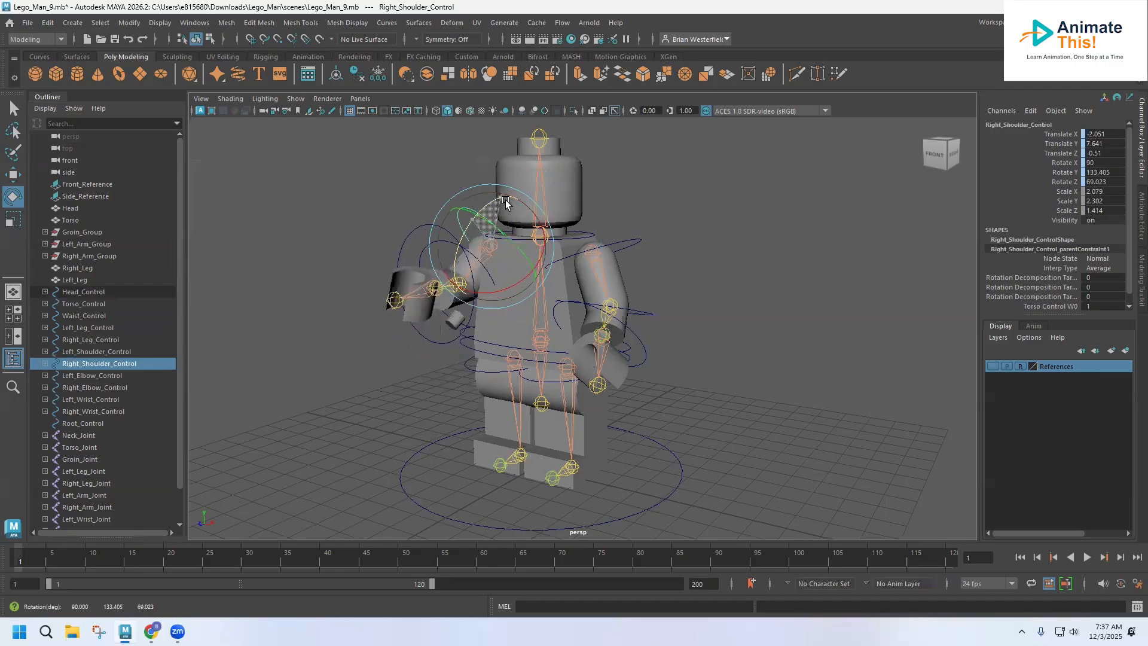
key("s")
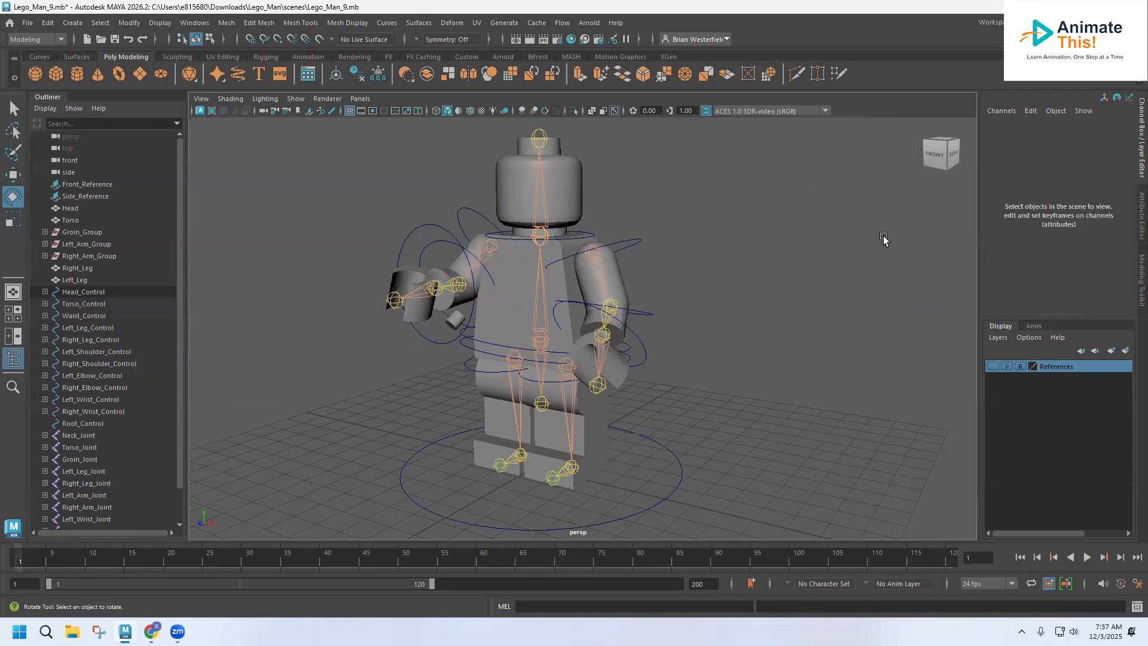
Step: Try moving Root_Control forward to about 5.6 in Translate Z to test the whole rig, and undo the move
left_click(421, 506)
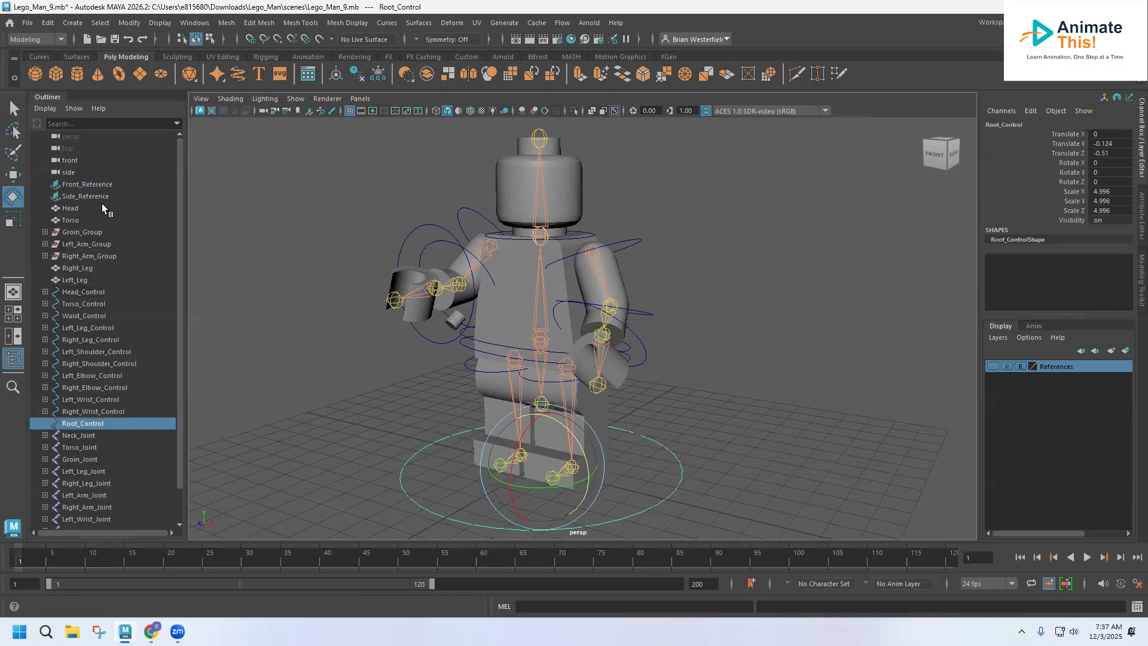
key("w")
left_click_drag(497, 477, 355, 518)
left_click_drag(478, 407, 437, 415, "alt")
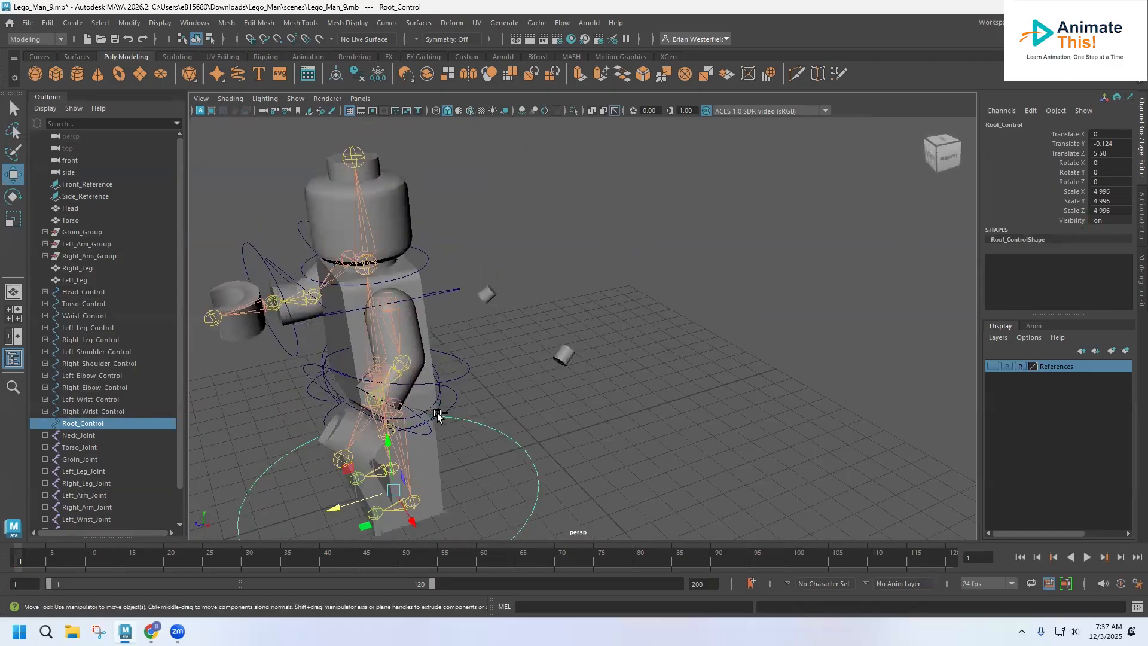
key("ctrl+z")
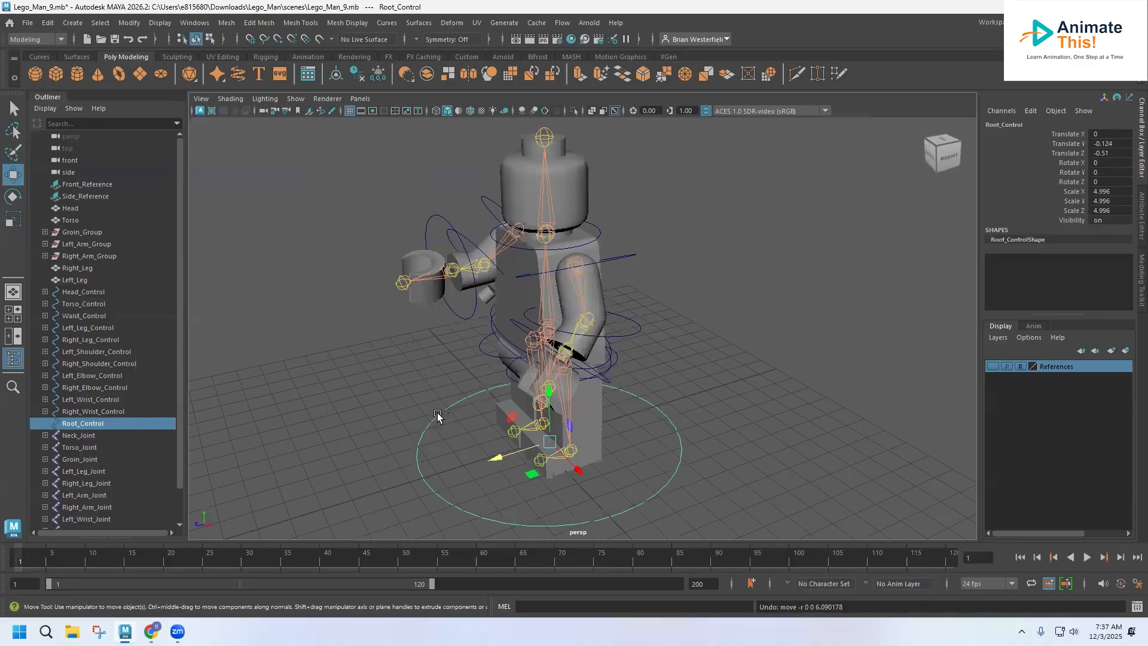
Step: Undo back through the selection change, the key and the rotation made on Right_Shoulder_Control
key("ctrl+z")
key("ctrl+z")
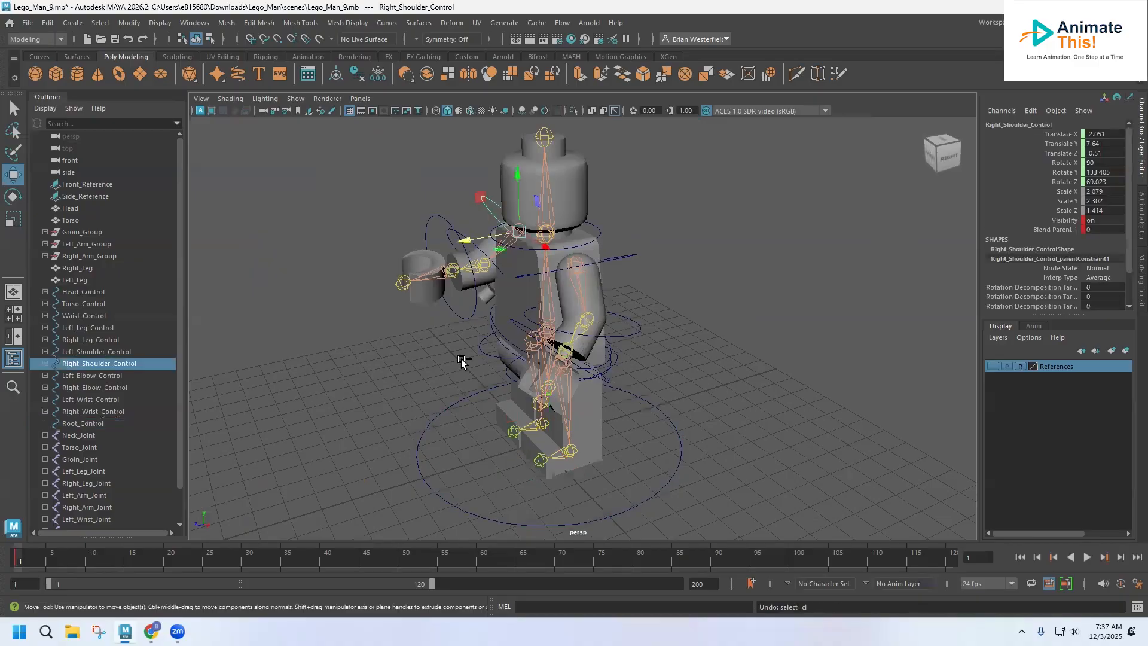
key("ctrl+z")
Step: Select the Right_Wrist mesh and expand Right_Arm_Group and Right_Hand_Group to locate it in the Outliner
left_click_drag(426, 239, 543, 211, "alt")
scroll(460, 329, "up", 5)
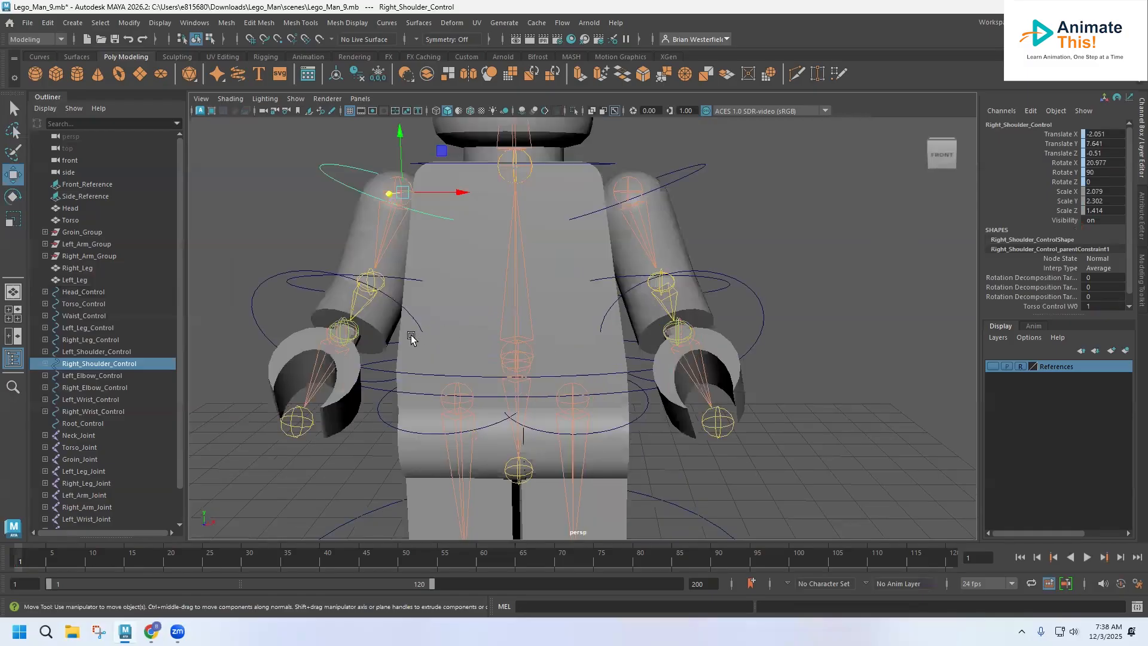
left_click_drag(371, 359, 352, 340, "alt")
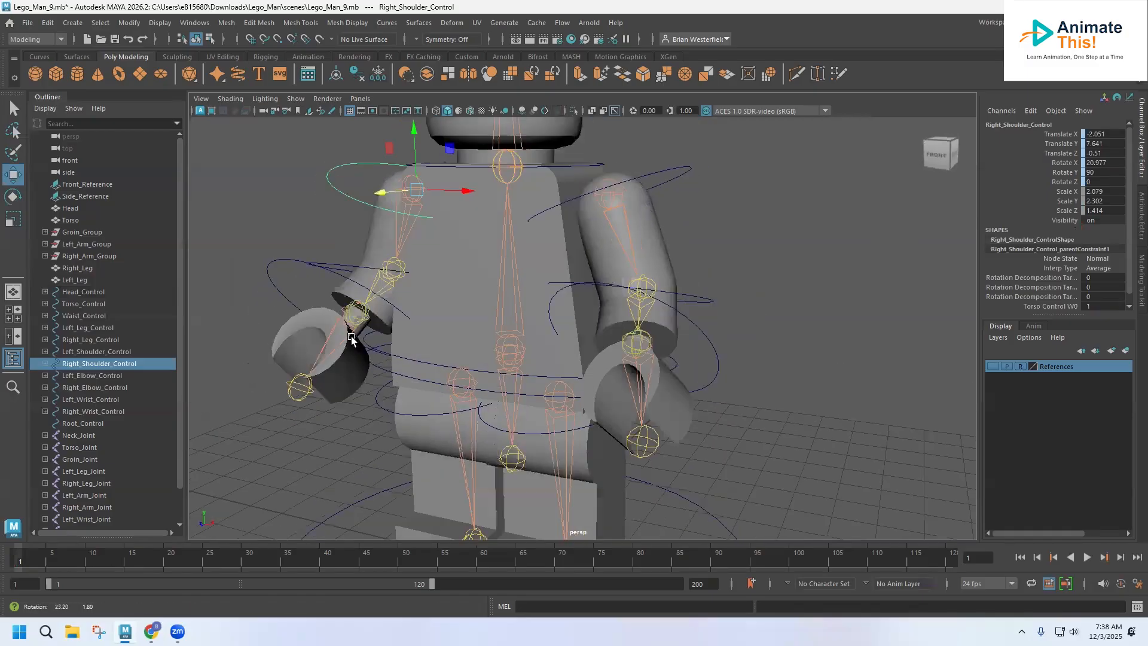
scroll(351, 339, "up", 3)
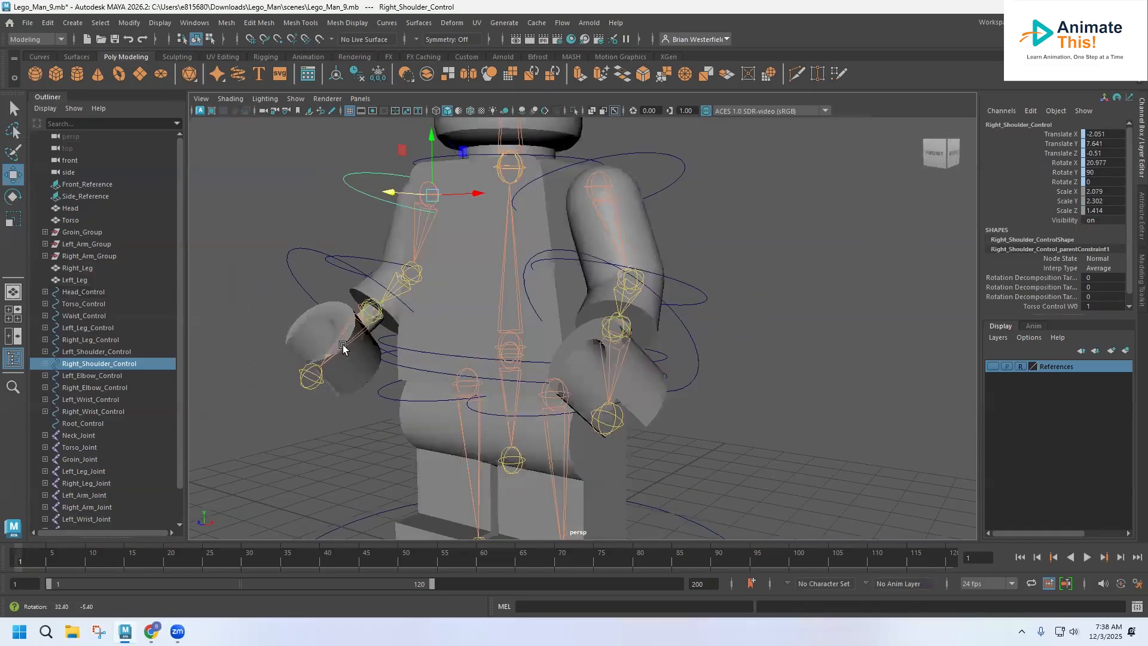
left_click(350, 319)
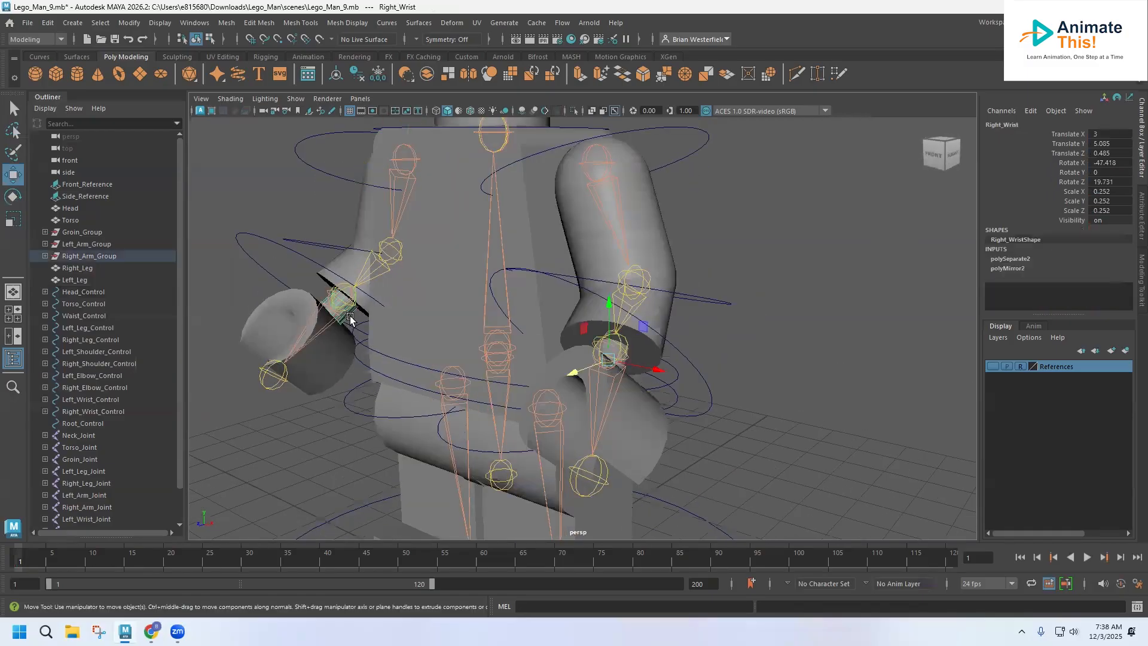
left_click(45, 256)
left_click(52, 280)
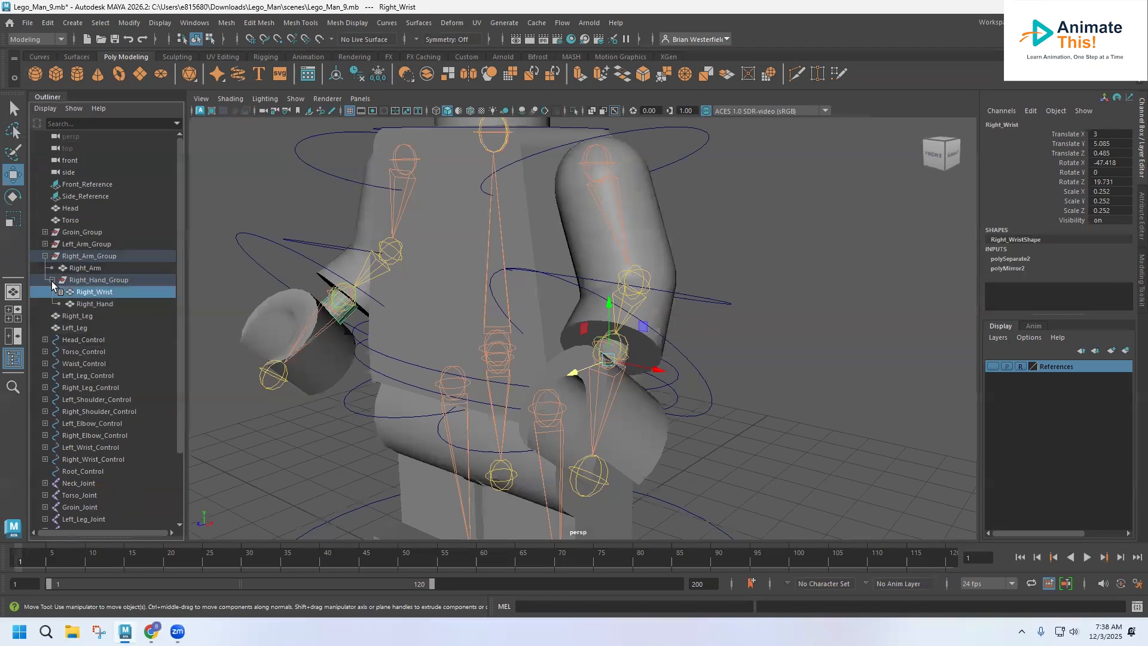
Step: Examine Right_Hand, Right_Hand_Group, Right_Wrist and the right wrist joint by selecting each, and clear the selection
left_click(85, 304)
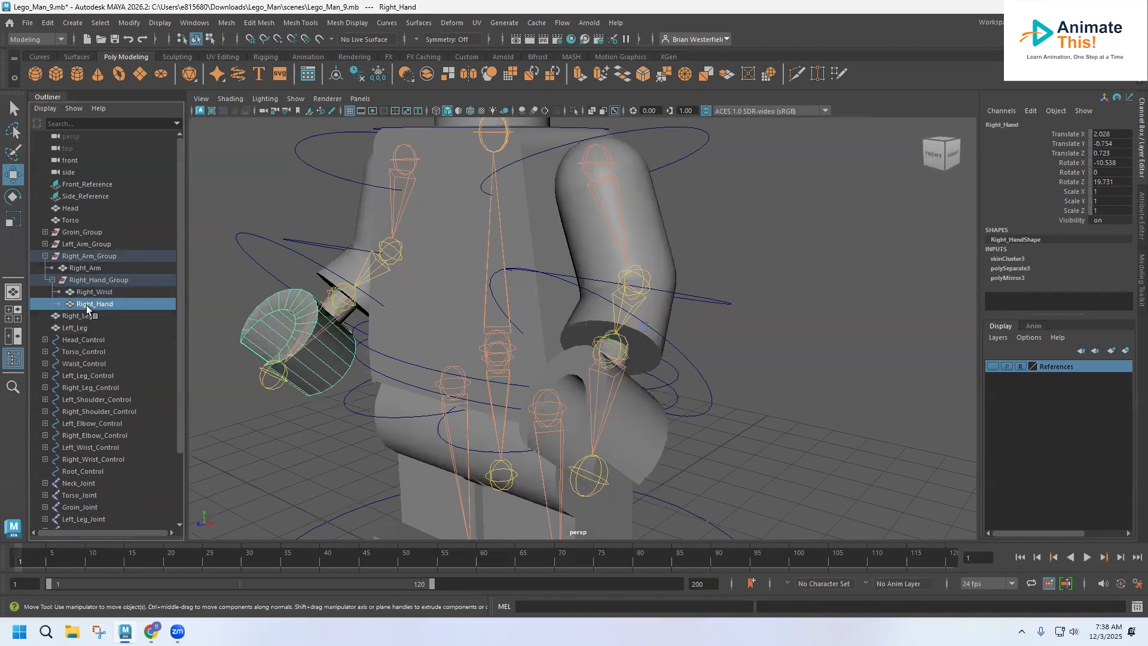
left_click(93, 281)
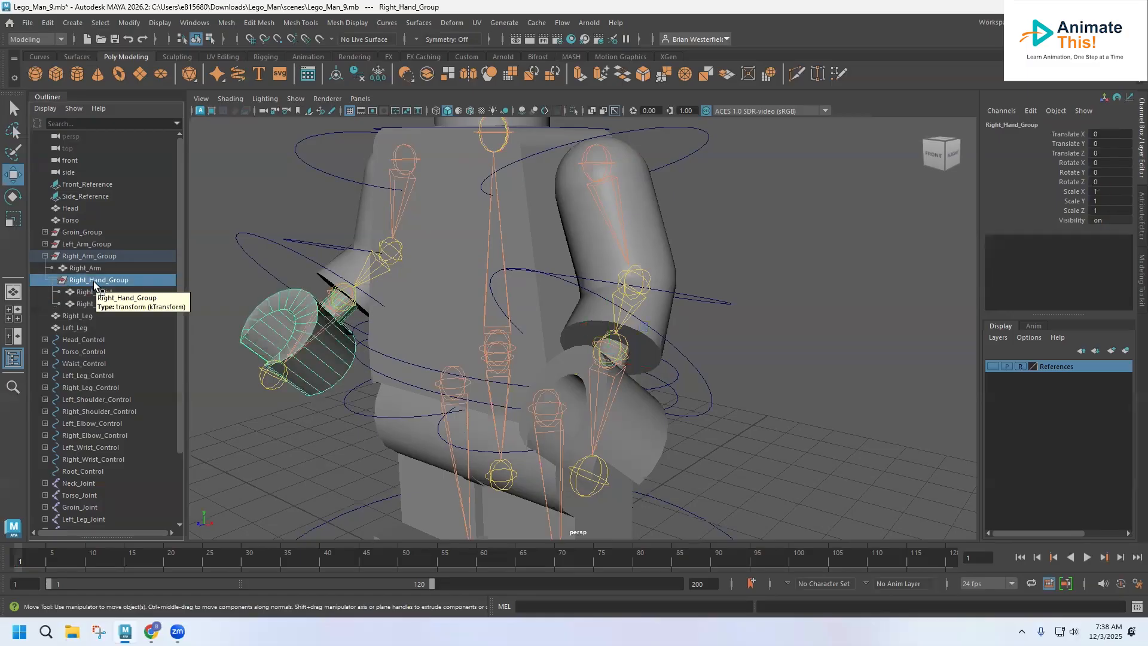
left_click(88, 292)
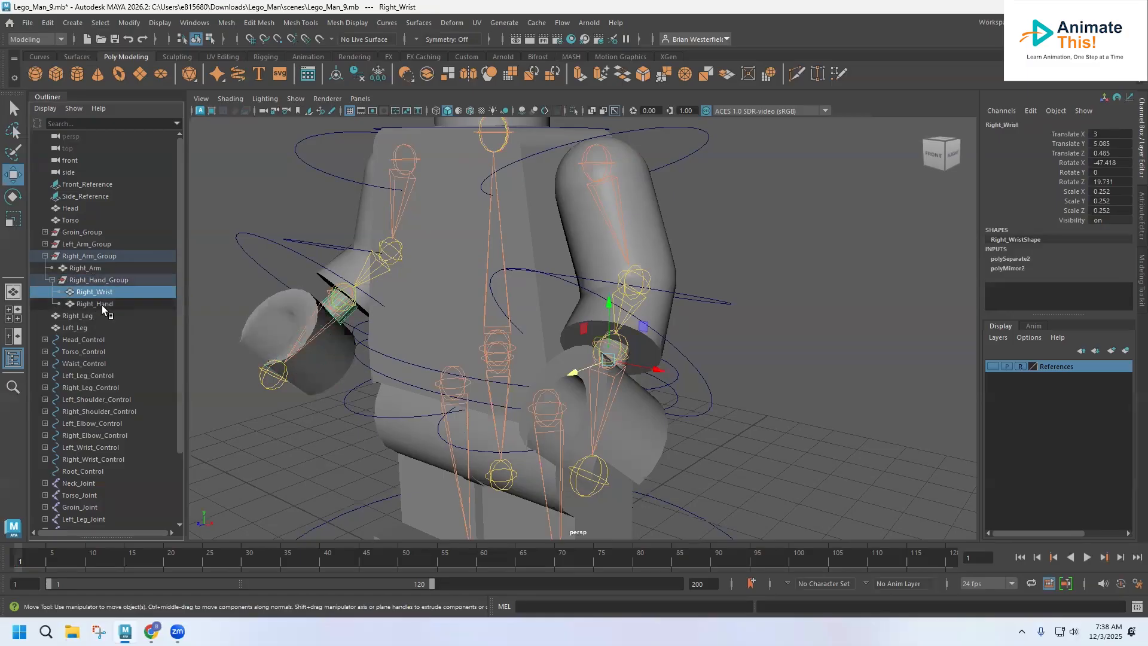
left_click(345, 316)
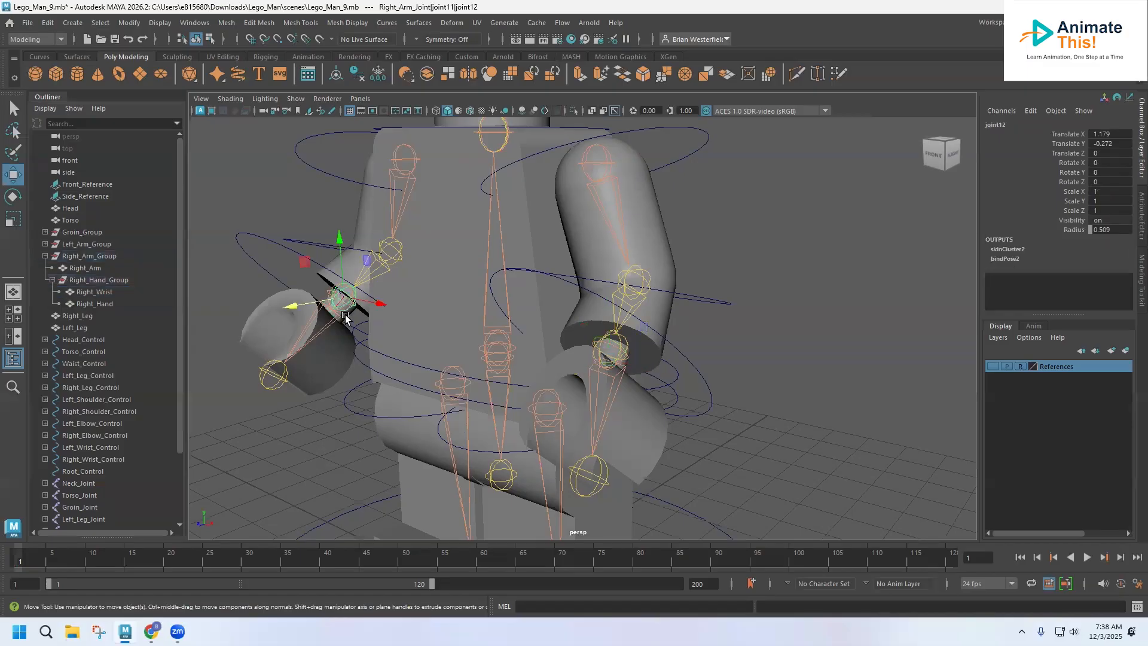
left_click(791, 379)
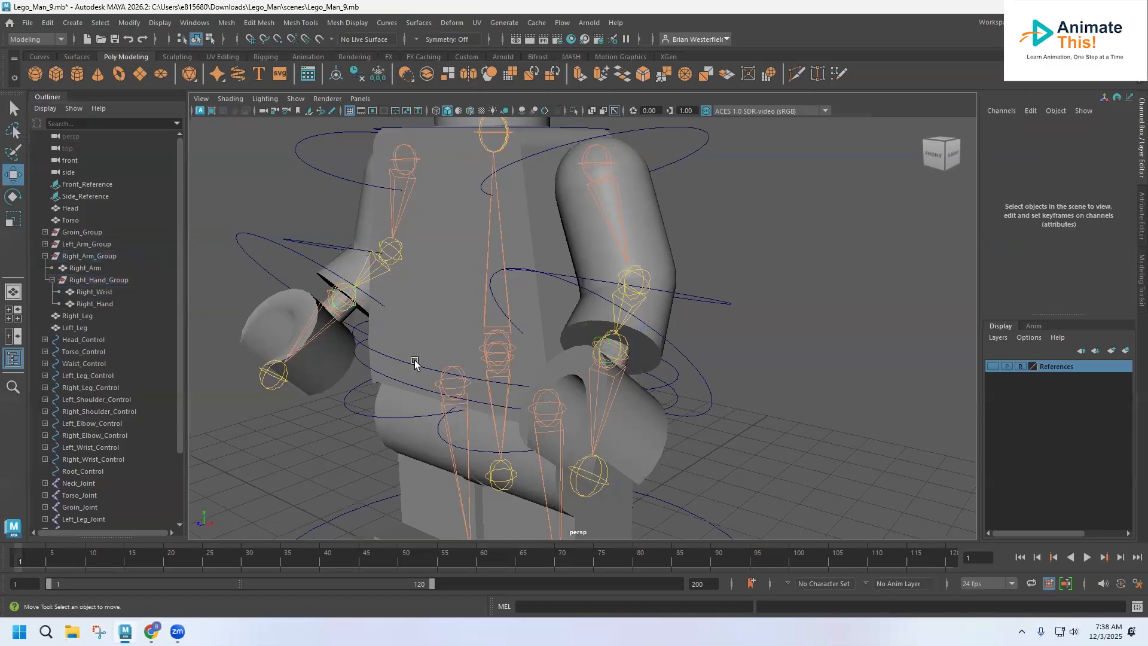
Step: Try rotating Right_Wrist_Control to about 168 degrees in Y to test the right hand, and undo the rotation
left_click(251, 257)
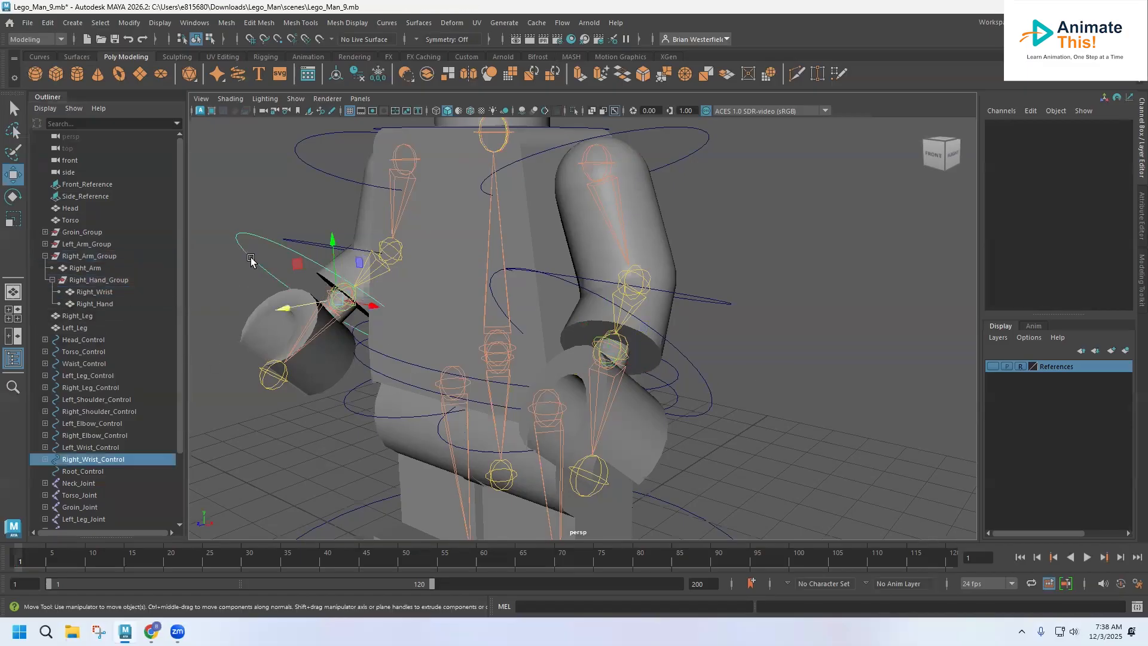
left_click(12, 197)
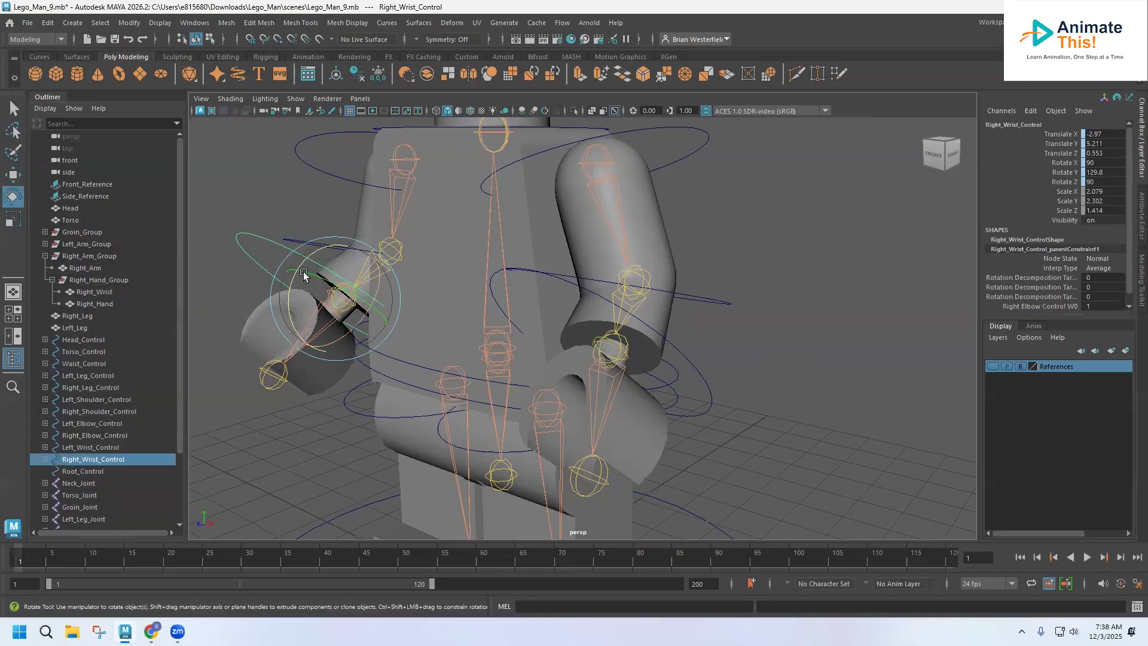
left_click_drag(308, 263, 346, 249)
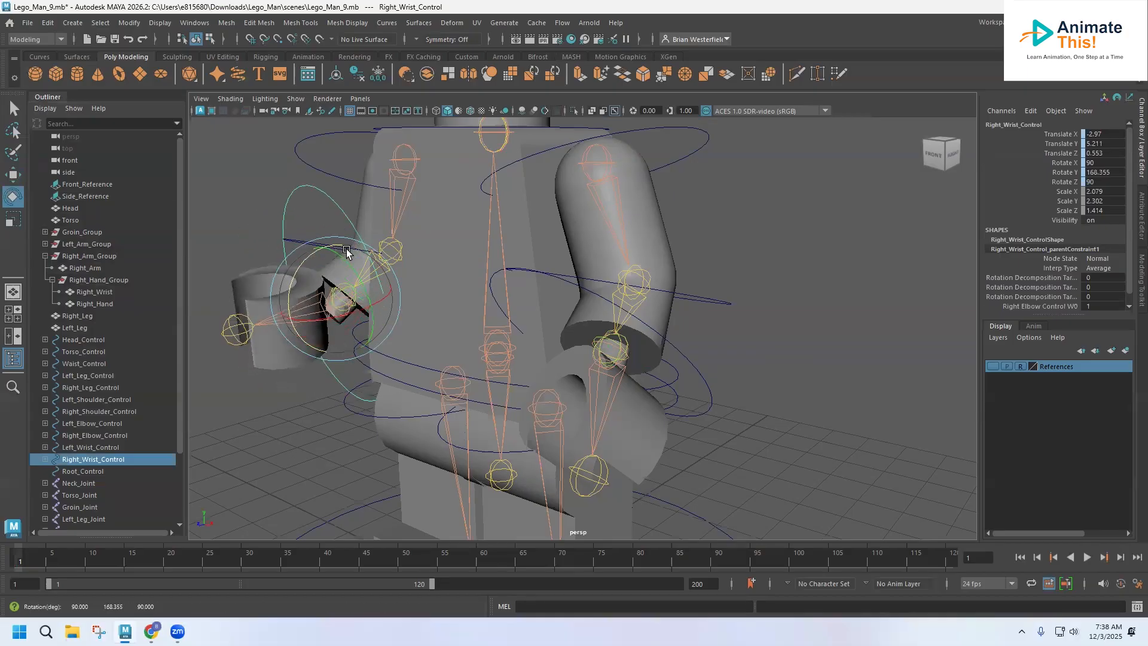
key("ctrl+z")
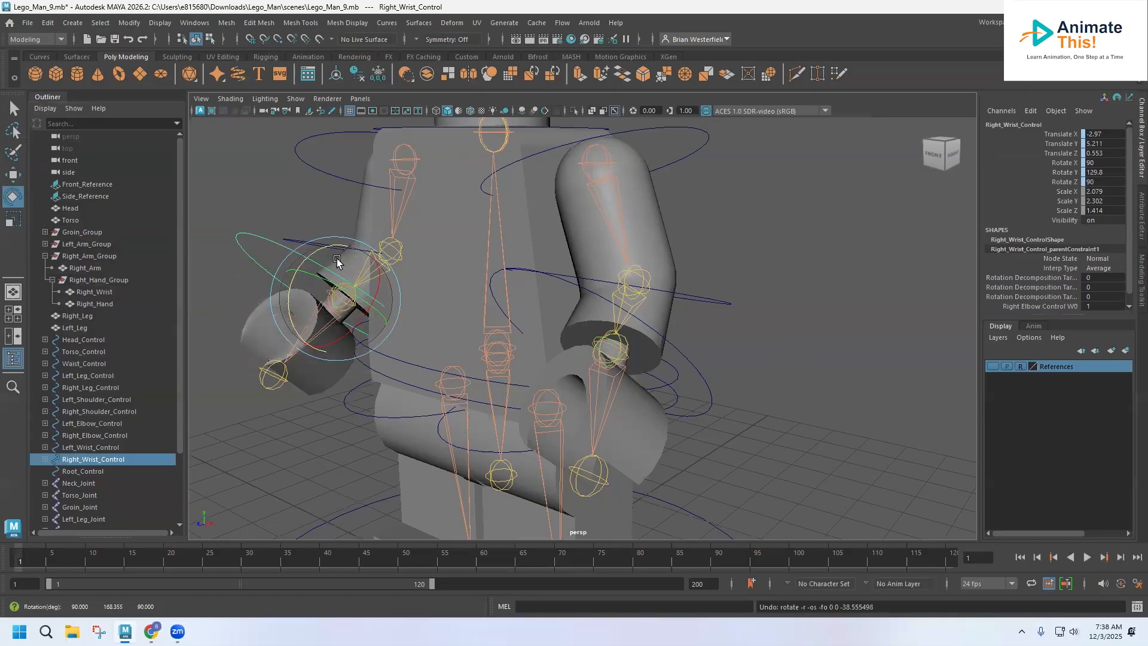
Step: Unbind the skin of the Right_Hand and Right_Wrist meshes from the rig's joints
mouse_move(374, 326)
left_mouse_down("alt")
mouse_move(431, 313)
mouse_move(354, 334)
left_mouse_up("alt")
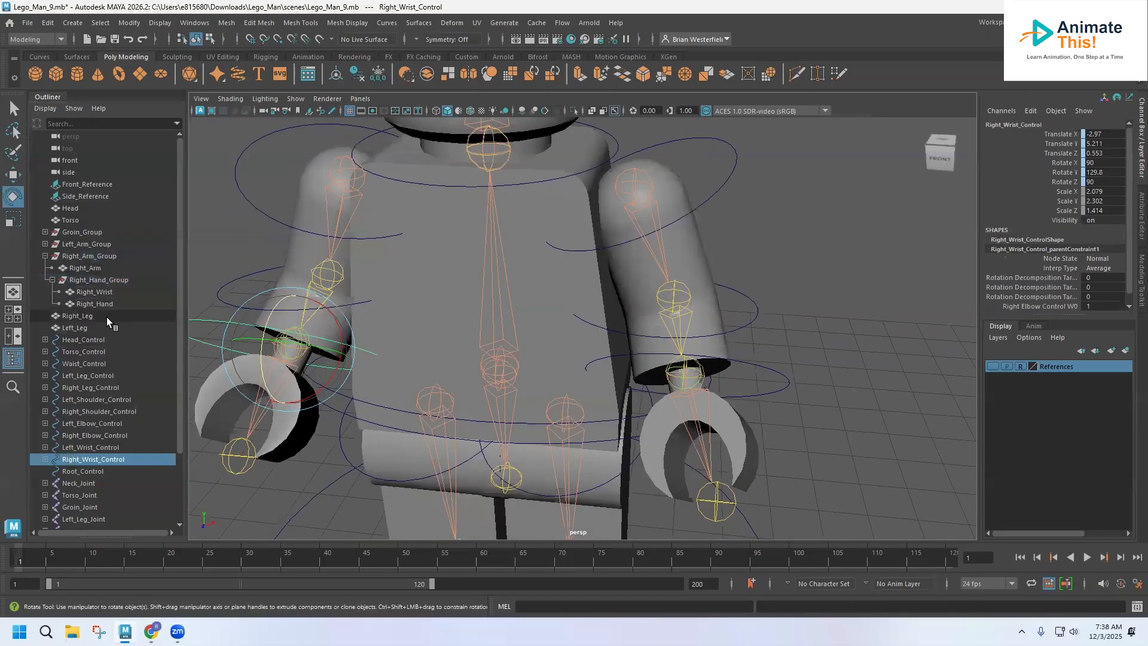
left_click(13, 108)
left_click(297, 406)
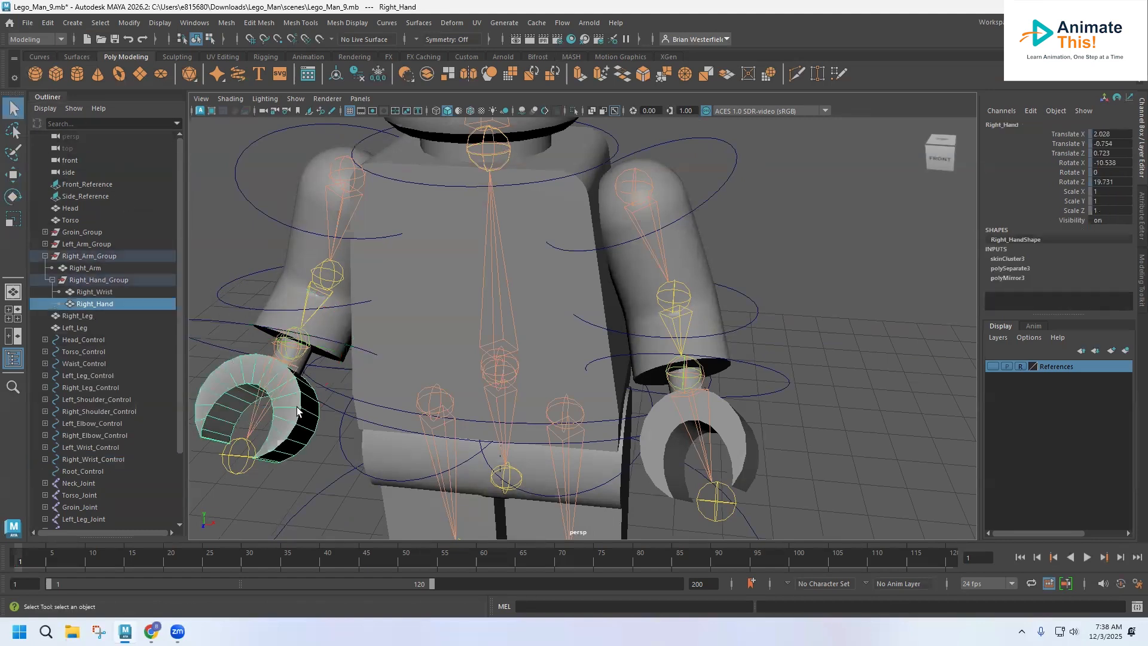
left_click(302, 366, "shift")
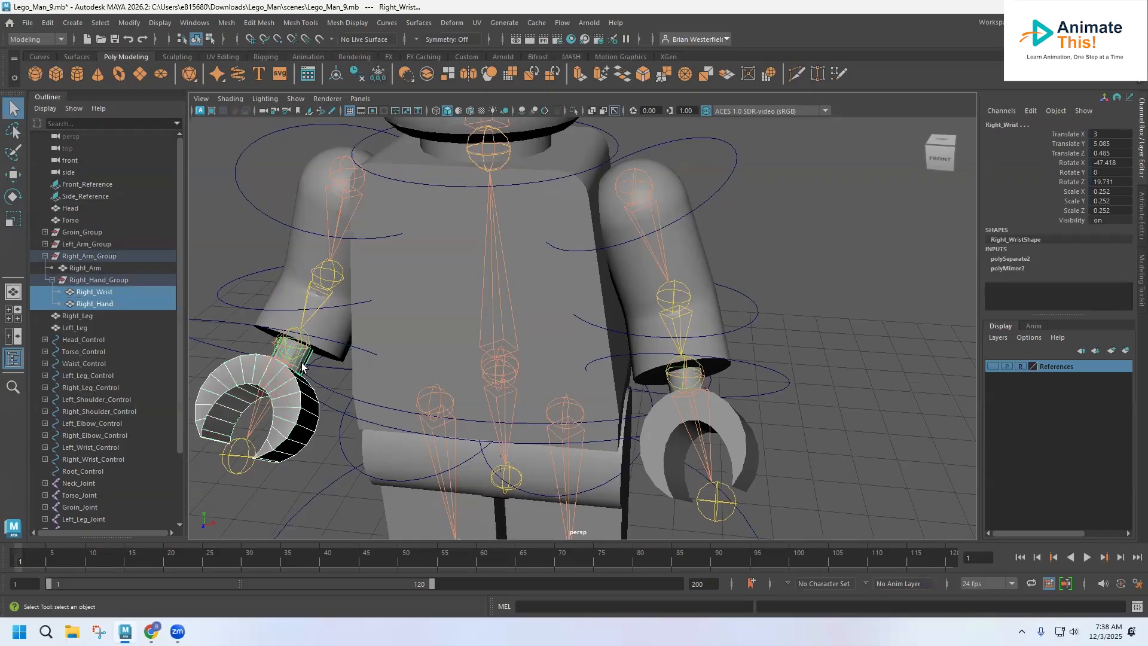
left_click(259, 25)
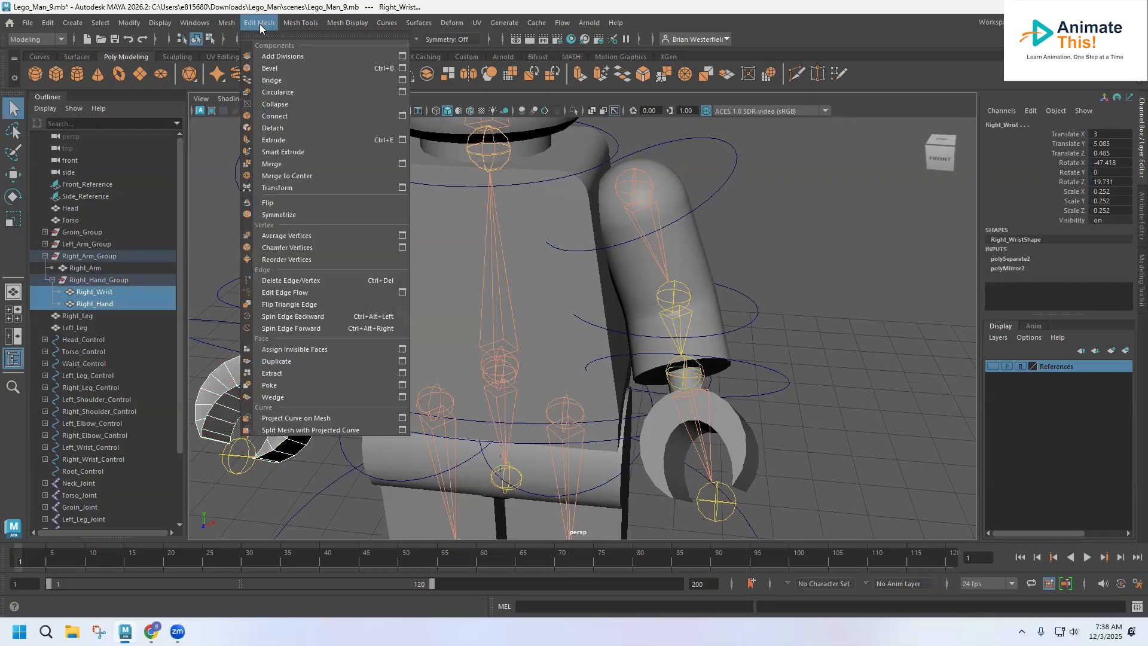
mouse_move(230, 28)
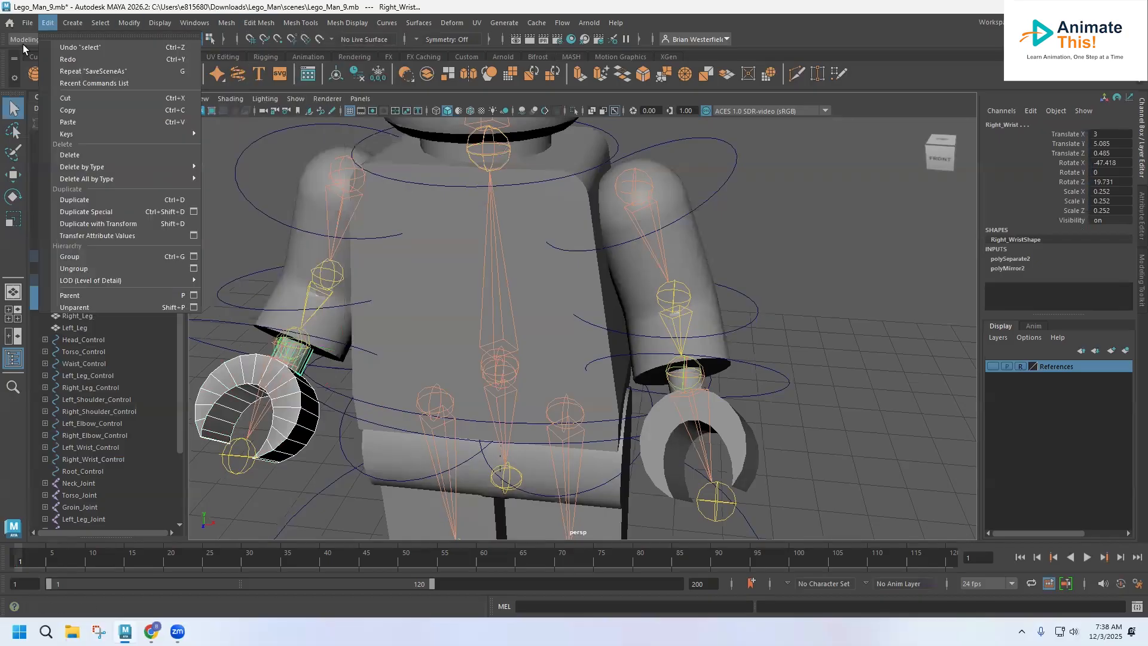
left_click(24, 42)
left_click(24, 65)
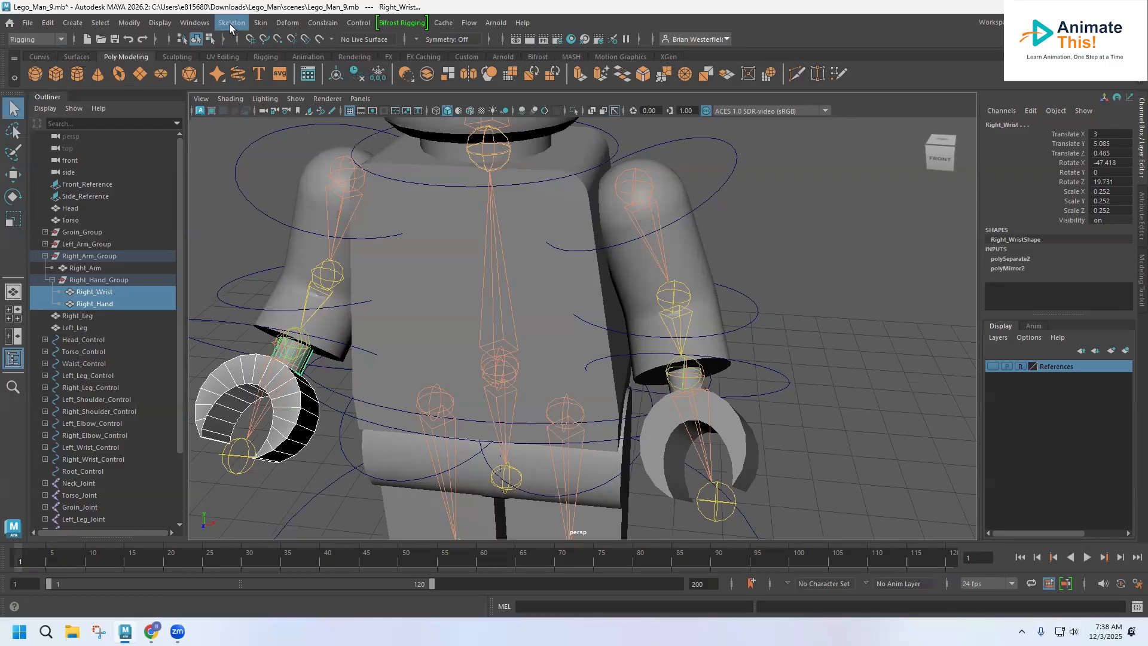
left_click(230, 23)
mouse_move(263, 24)
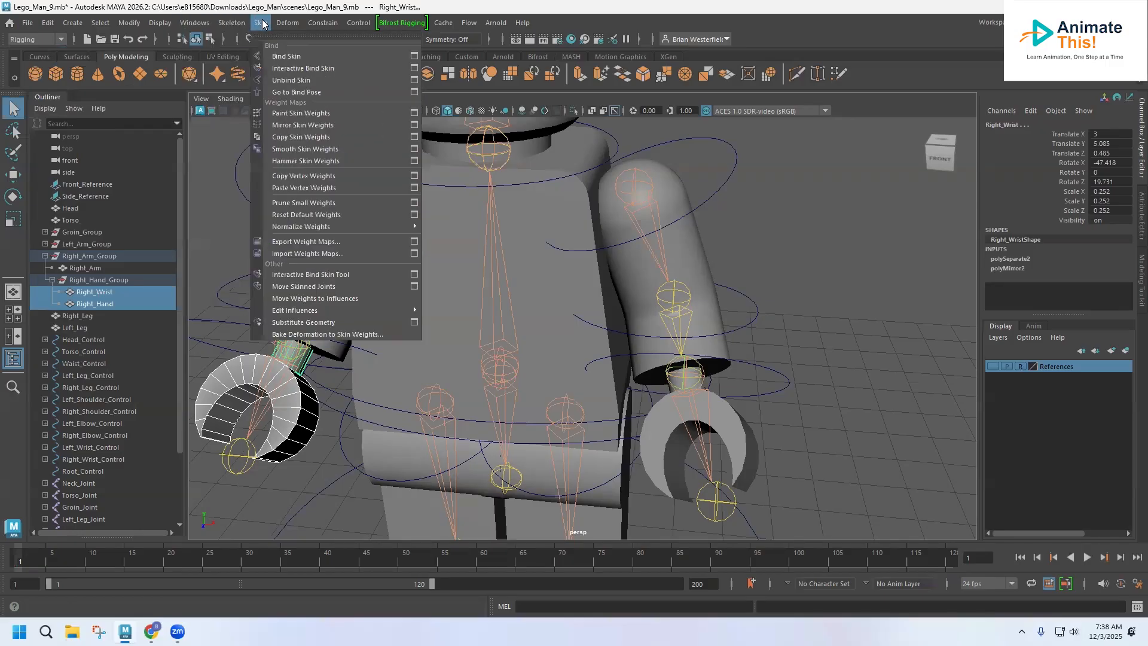
left_click(282, 82)
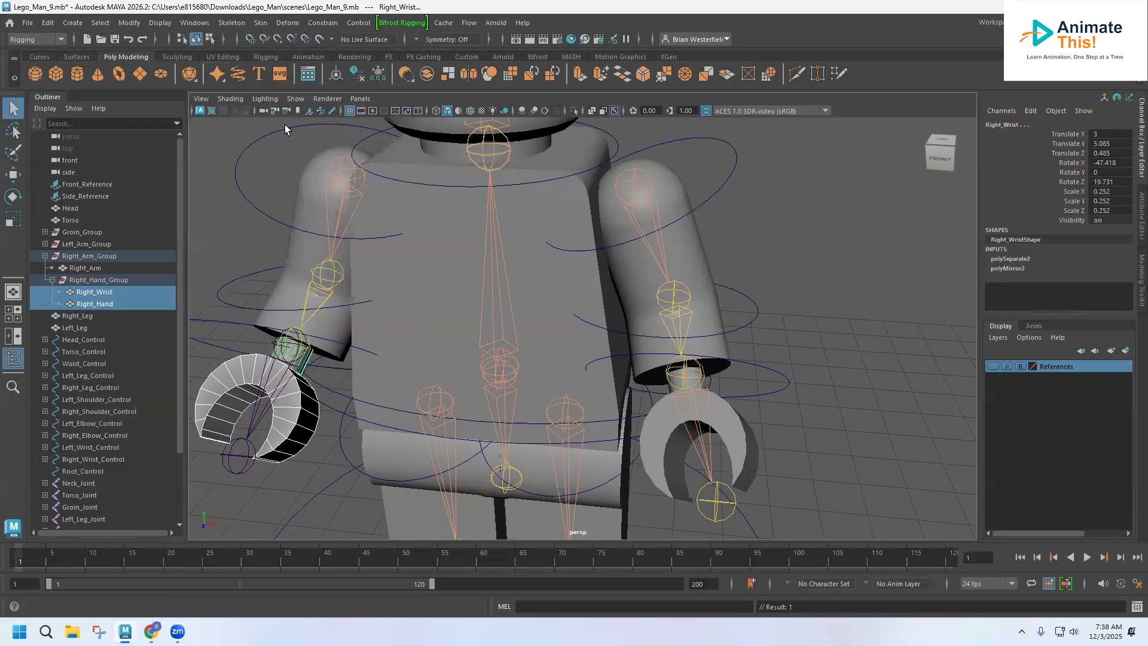
left_click(300, 461)
left_click(303, 356)
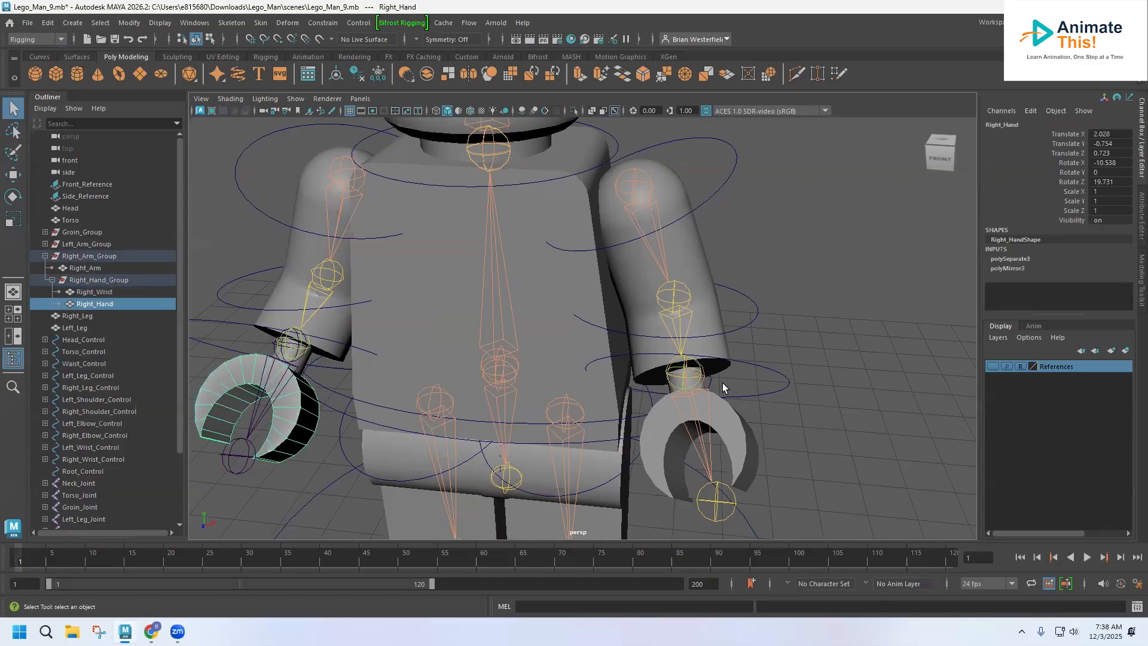
Step: Unbind the skin of the left hand and left wrist meshes, and clear the selection
left_click_drag(712, 387, 659, 379, "alt")
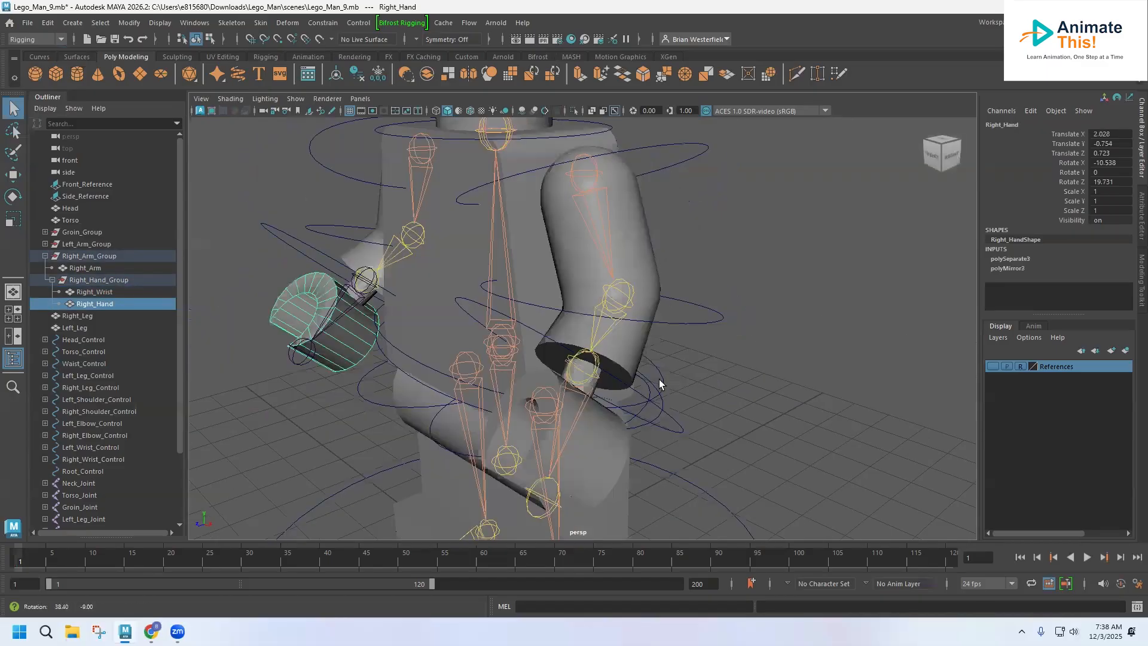
left_click(594, 387)
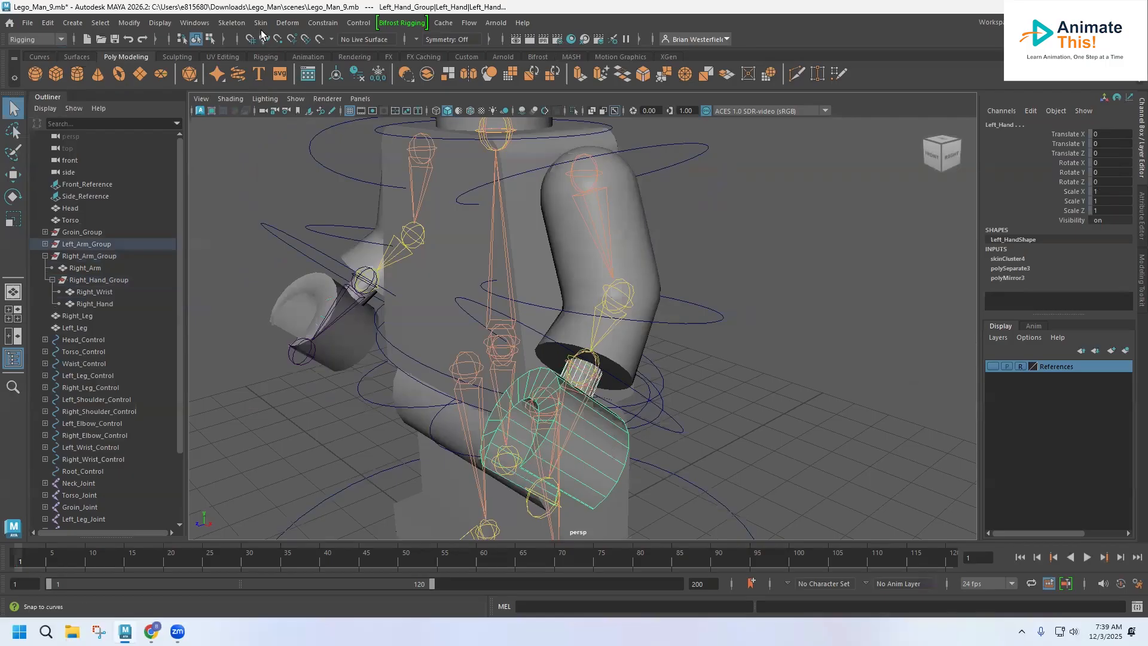
left_click(288, 24)
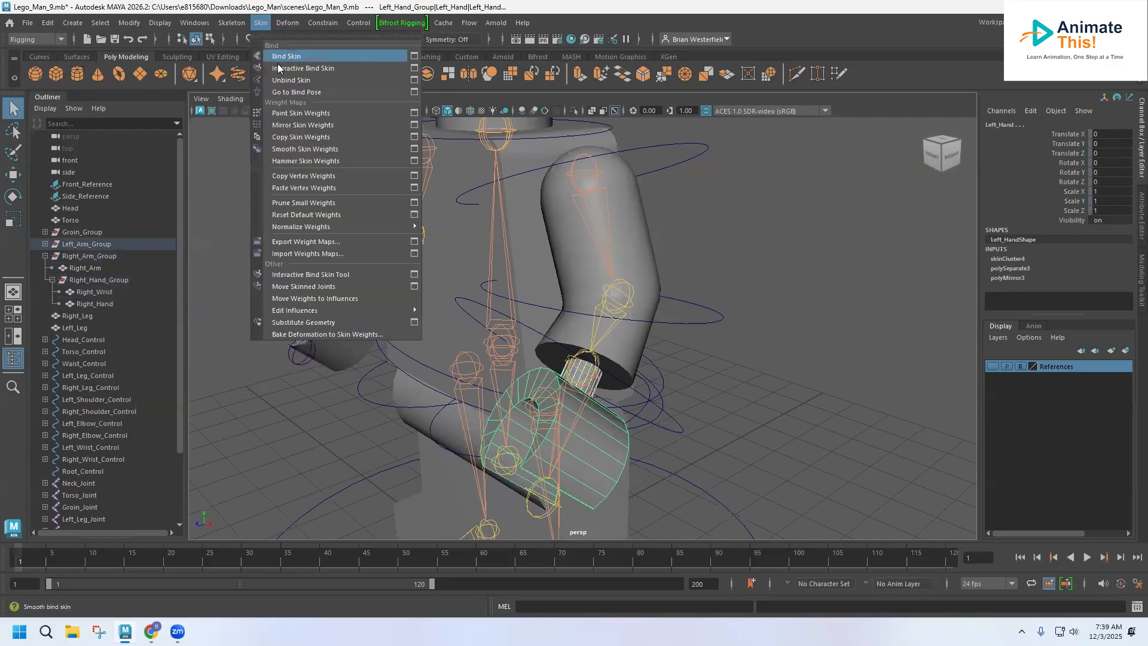
left_click(282, 80)
left_click(286, 398)
Step: Combine the Right_Wrist and Right_Hand meshes into a single mesh, and clear the selection
left_click_drag(297, 377, 345, 380, "alt")
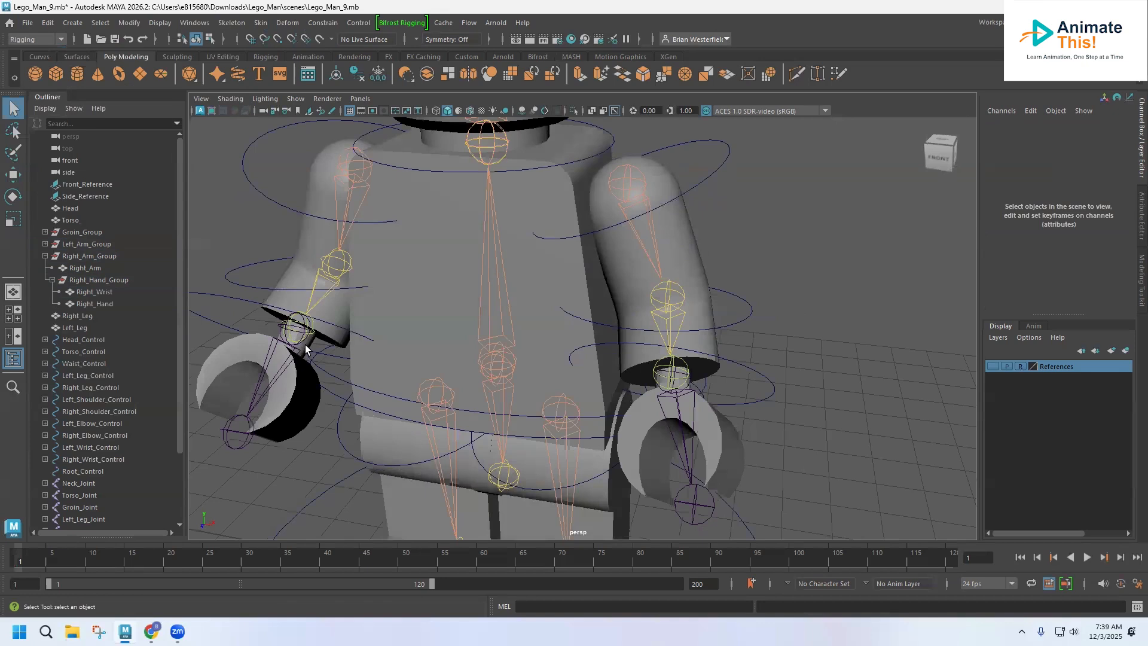
left_click(305, 345)
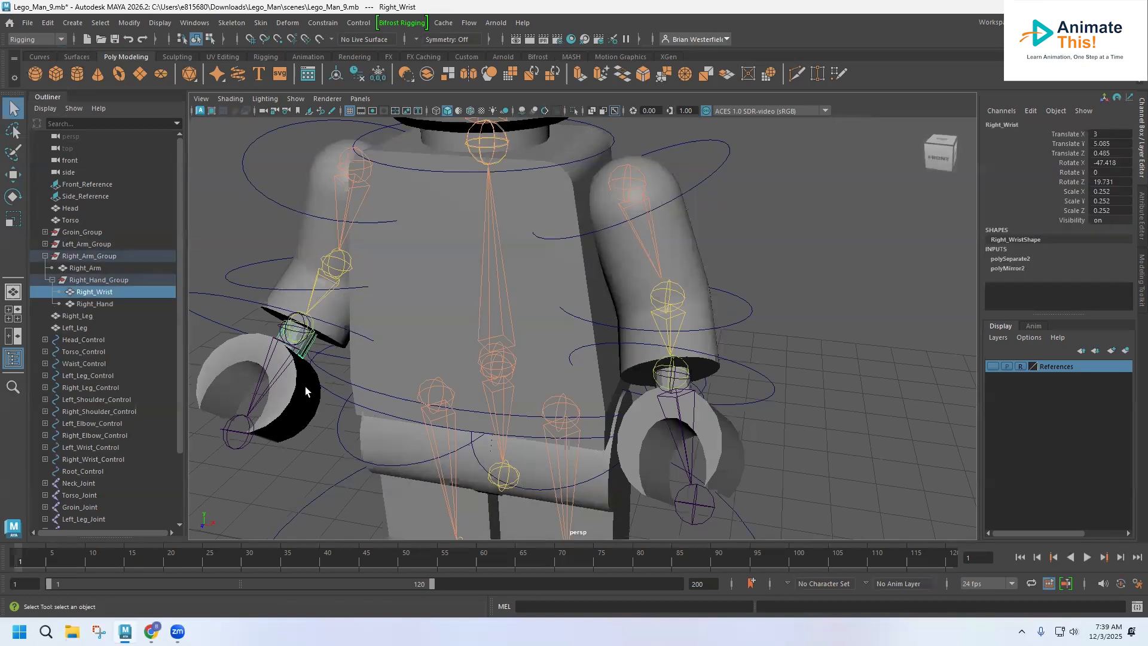
left_click(305, 387, "shift")
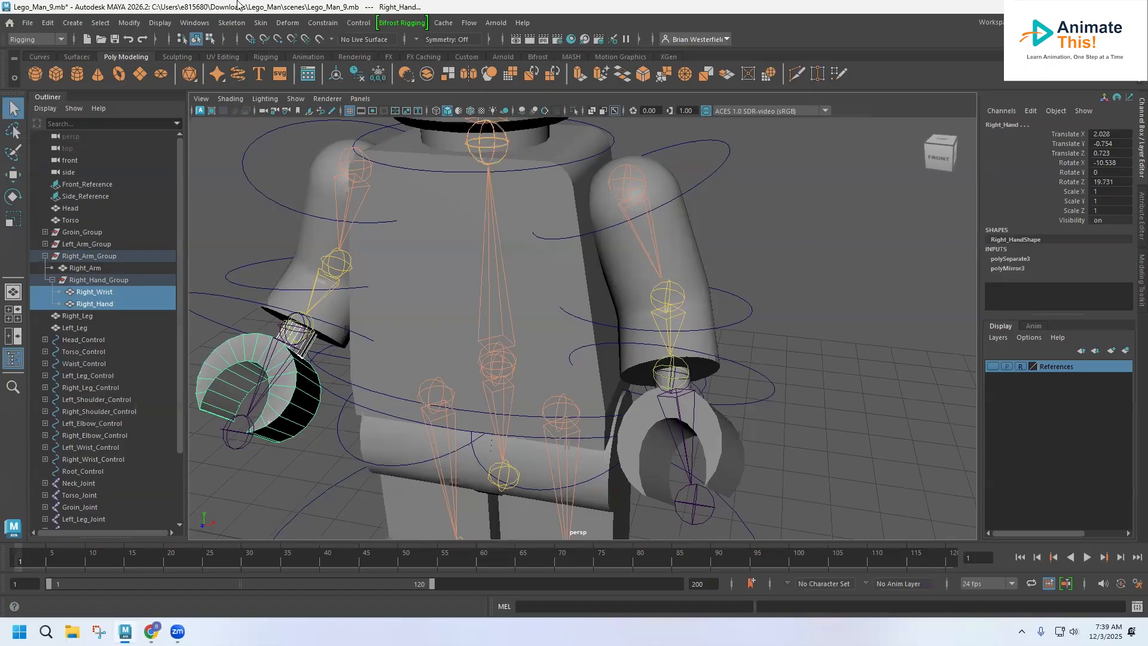
left_click(37, 40)
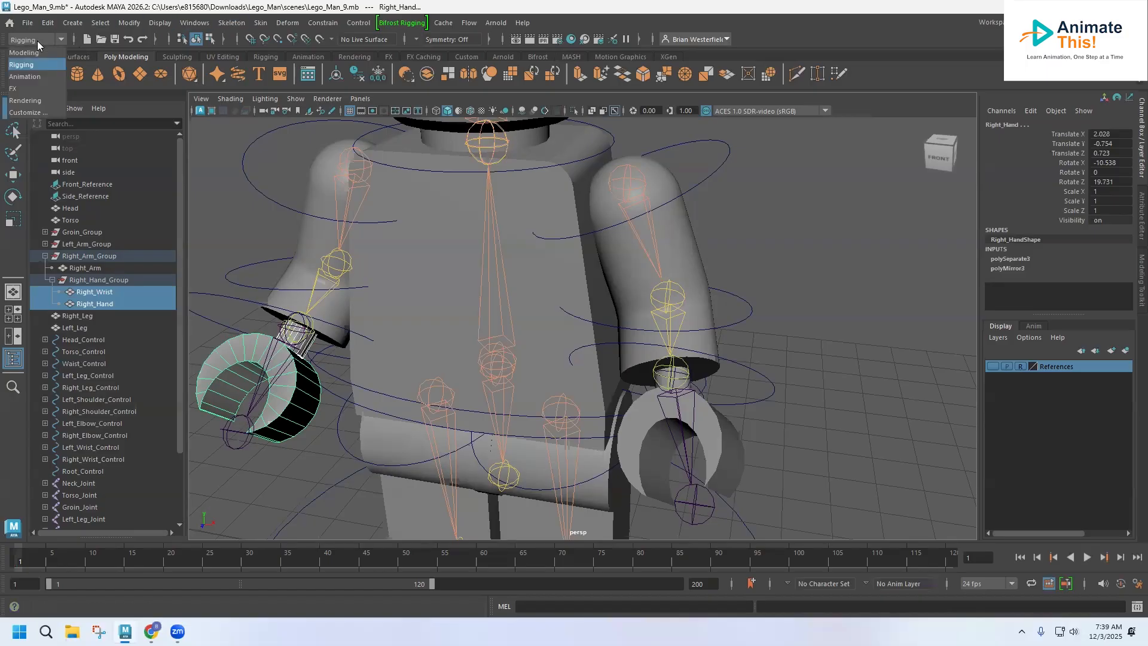
left_click(36, 54)
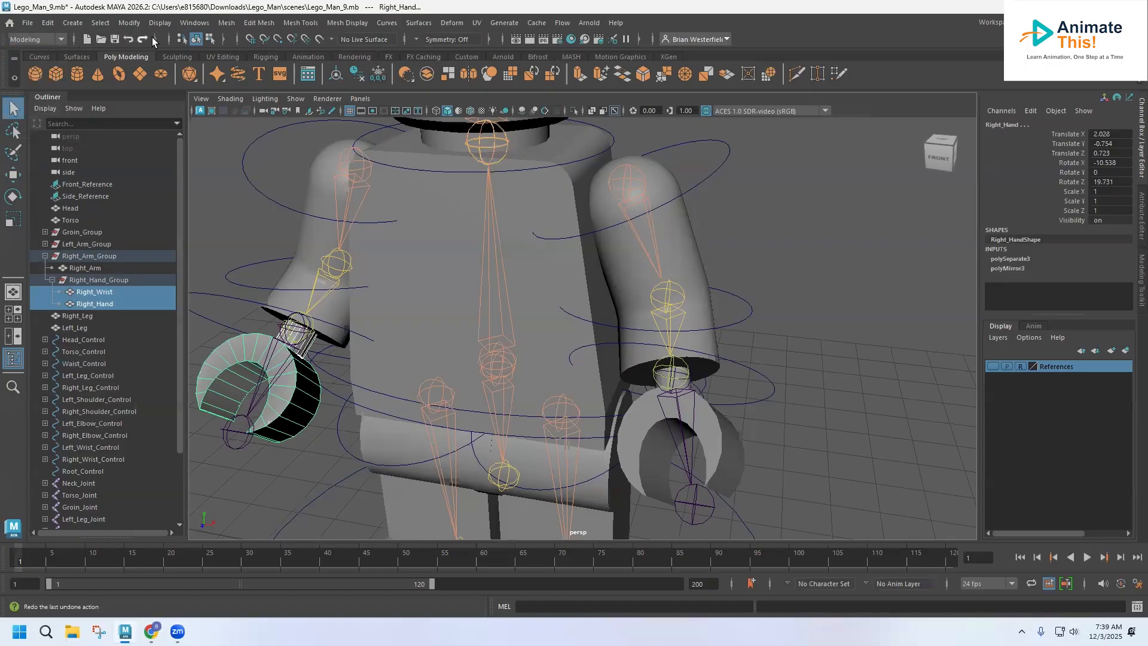
left_click(222, 23)
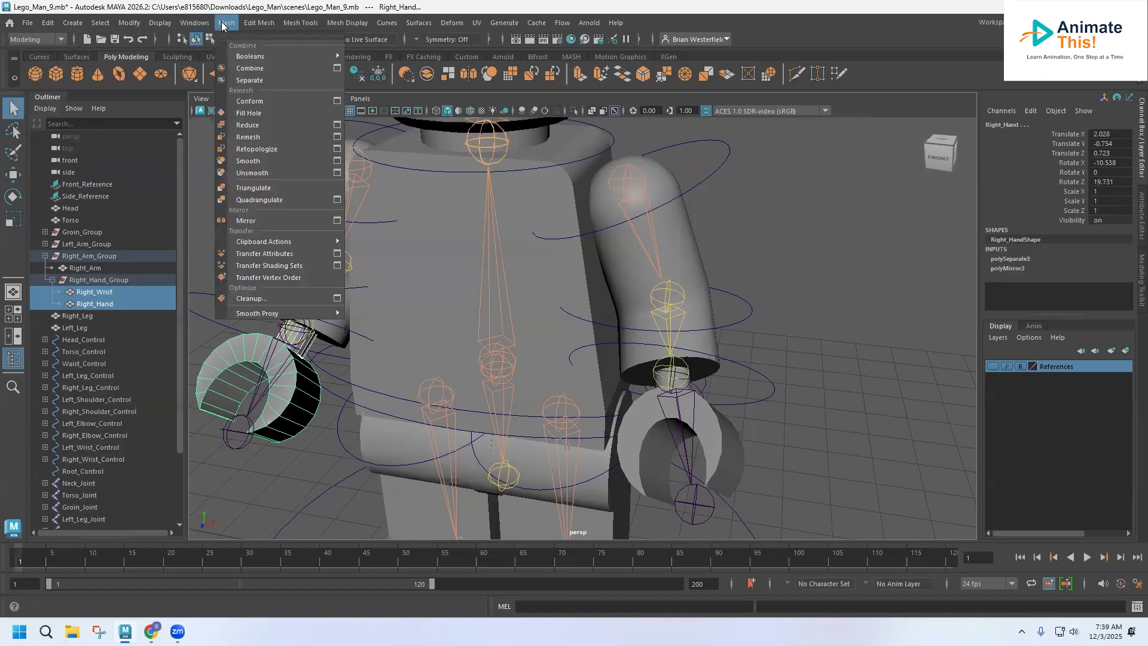
left_click(246, 67)
left_click(316, 445)
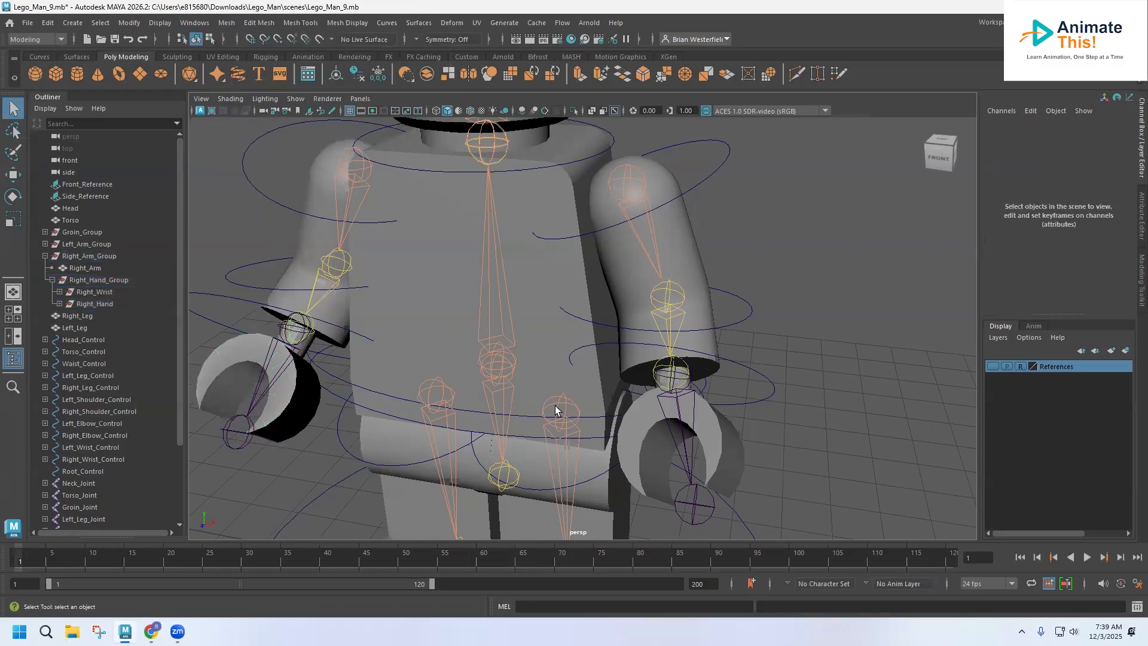
Step: Combine the left wrist and left hand meshes into a single mesh, and clear the selection
left_click_drag(693, 392, 636, 408, "alt")
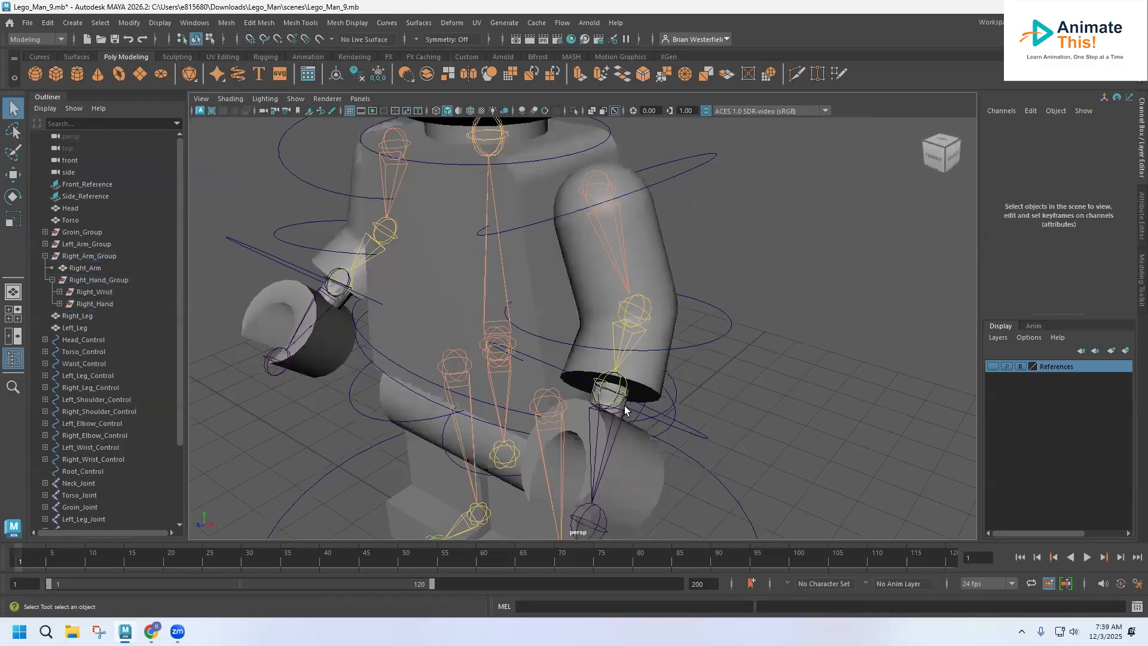
left_click(625, 409)
left_click(630, 453, "shift")
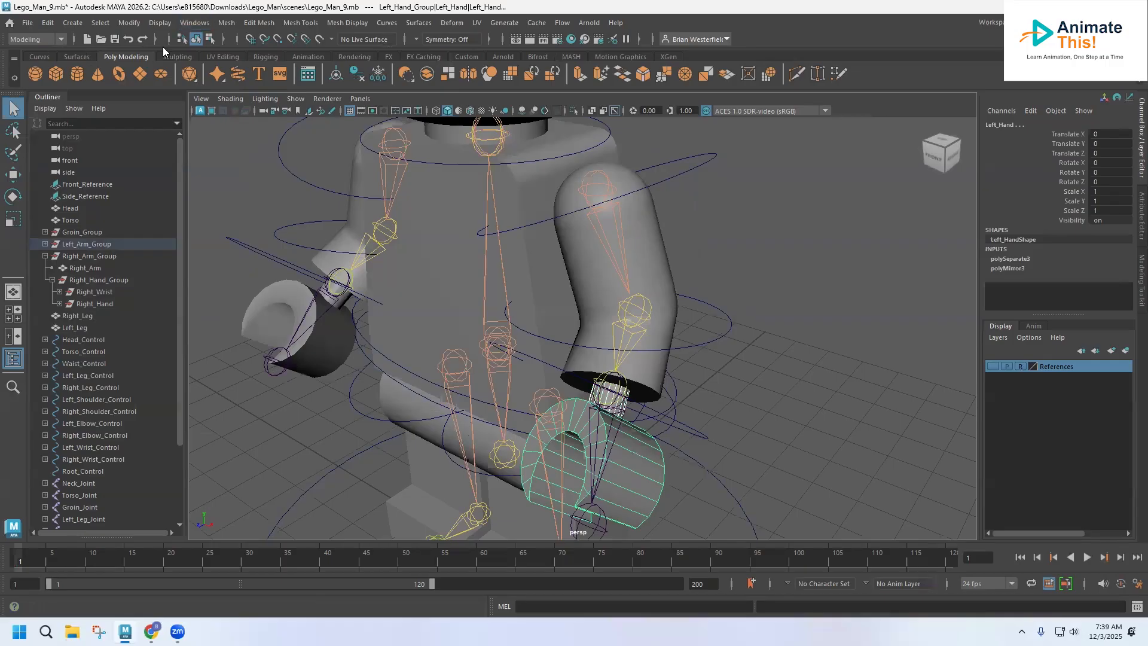
left_click(226, 23)
left_click(246, 66)
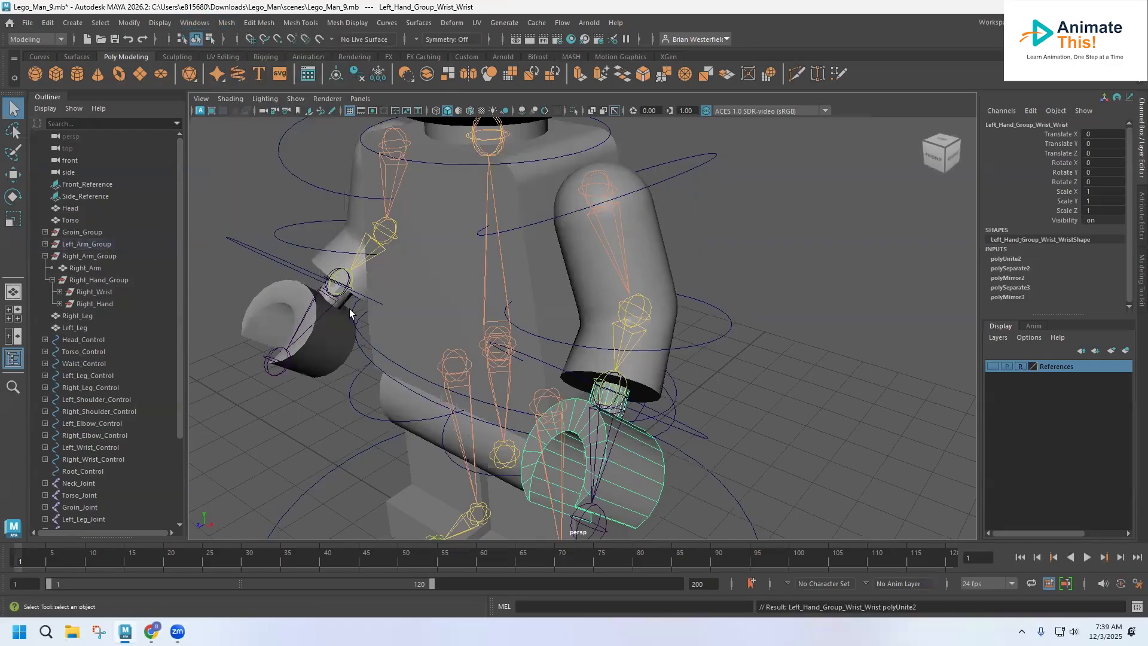
left_click(320, 417)
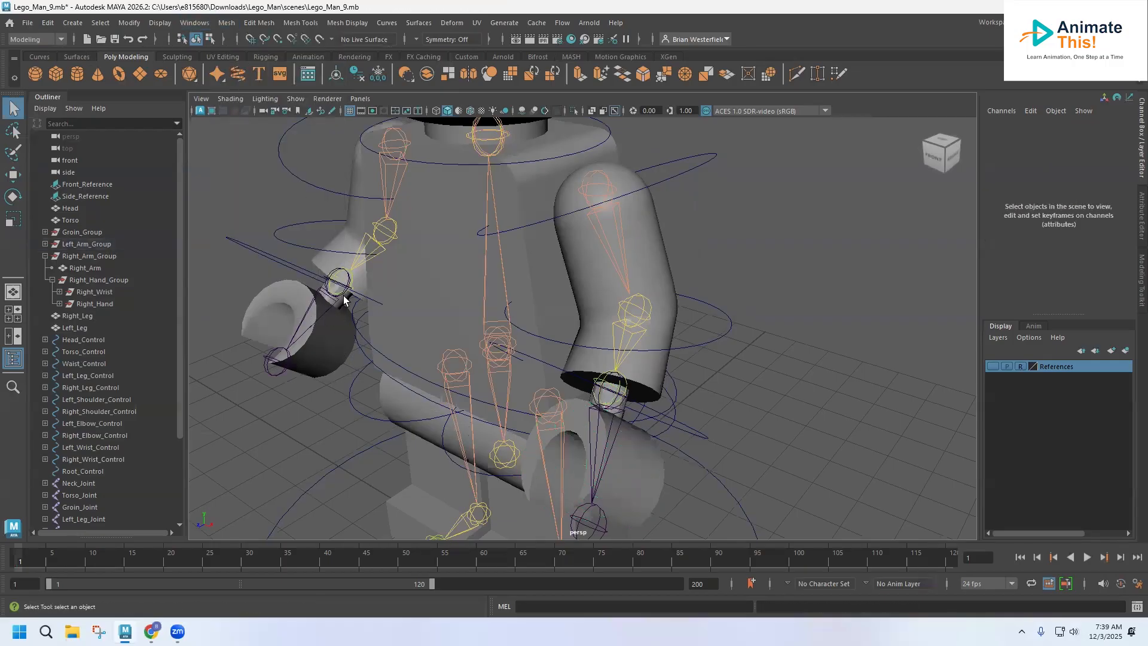
left_click(345, 299)
left_click(345, 304)
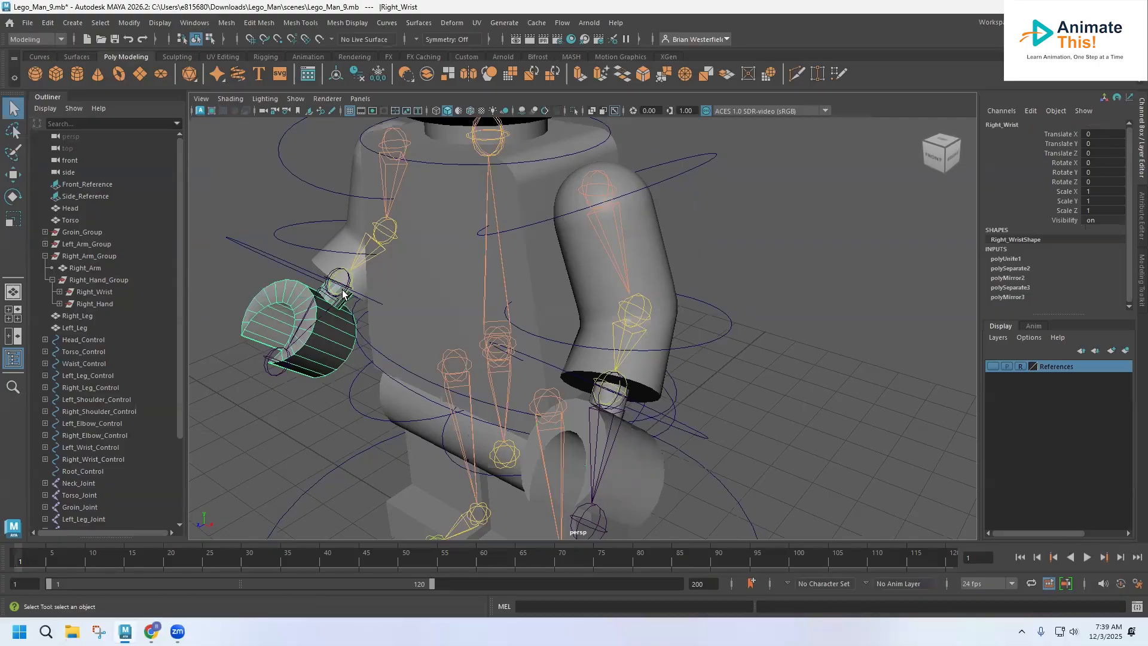
left_click(342, 293)
left_click(344, 322)
left_click(330, 275)
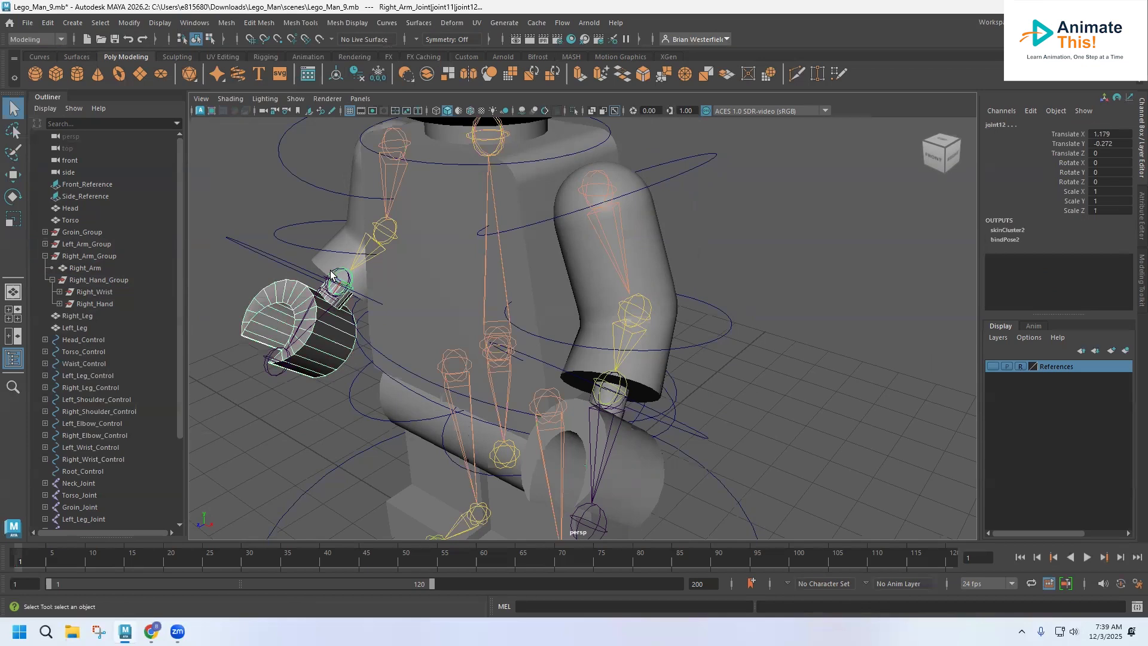
Step: Bind the combined right hand and wrist mesh to Right_Wrist_Joint with Bind Skin, and clear the selection
left_click_drag(351, 335, 396, 318, "alt")
left_click(240, 358)
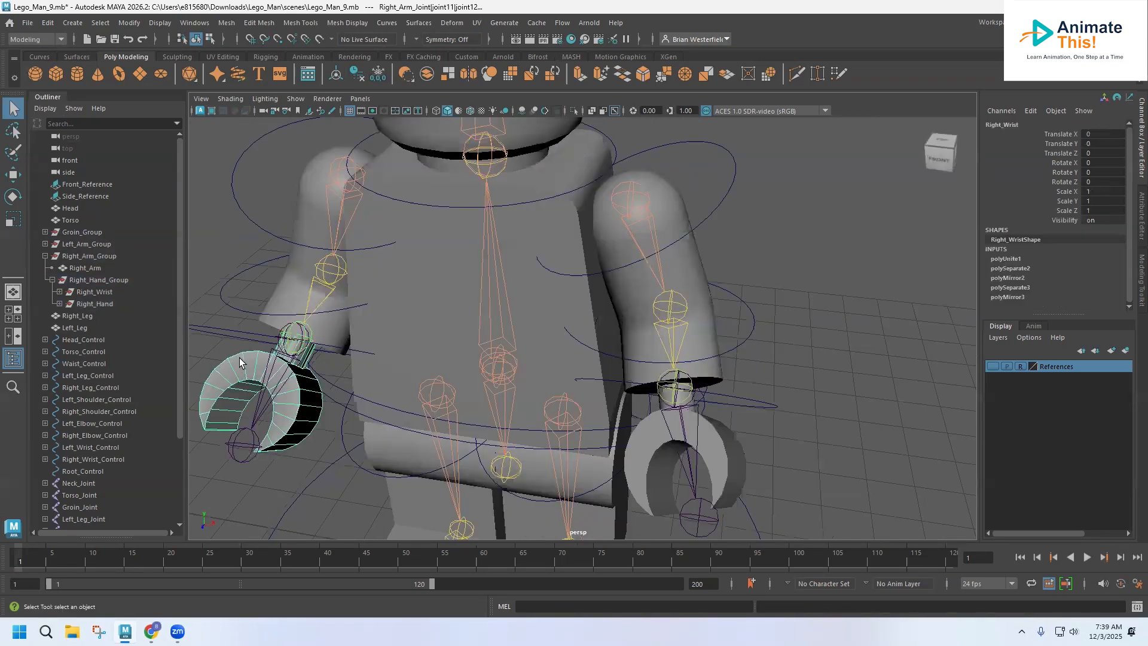
left_click(284, 327)
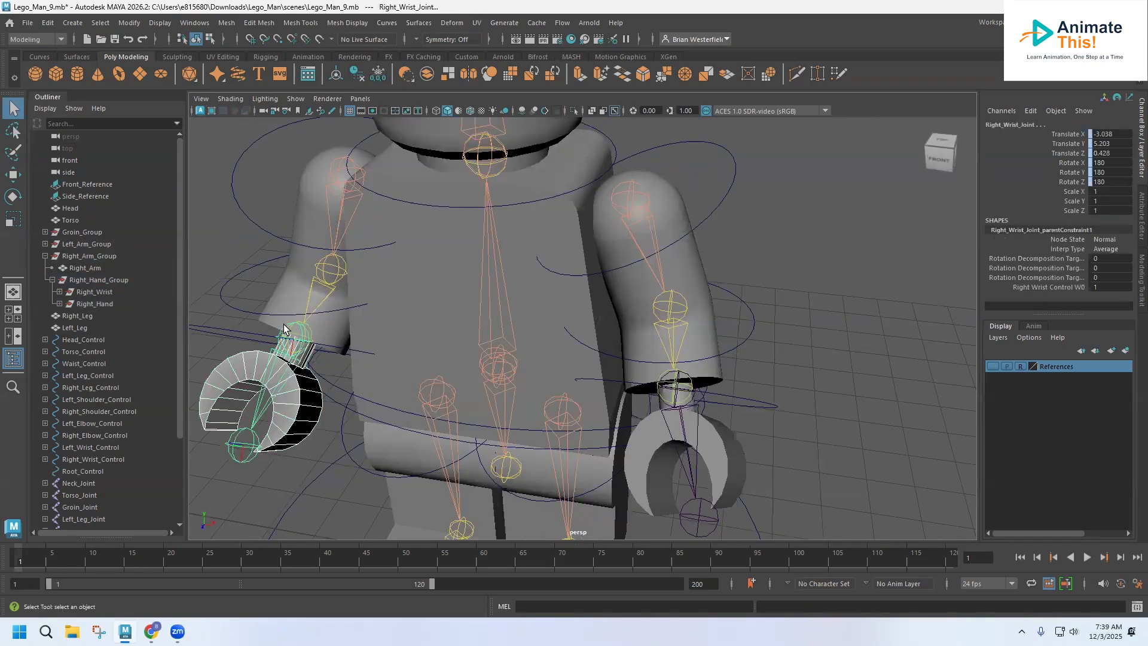
left_click(45, 39)
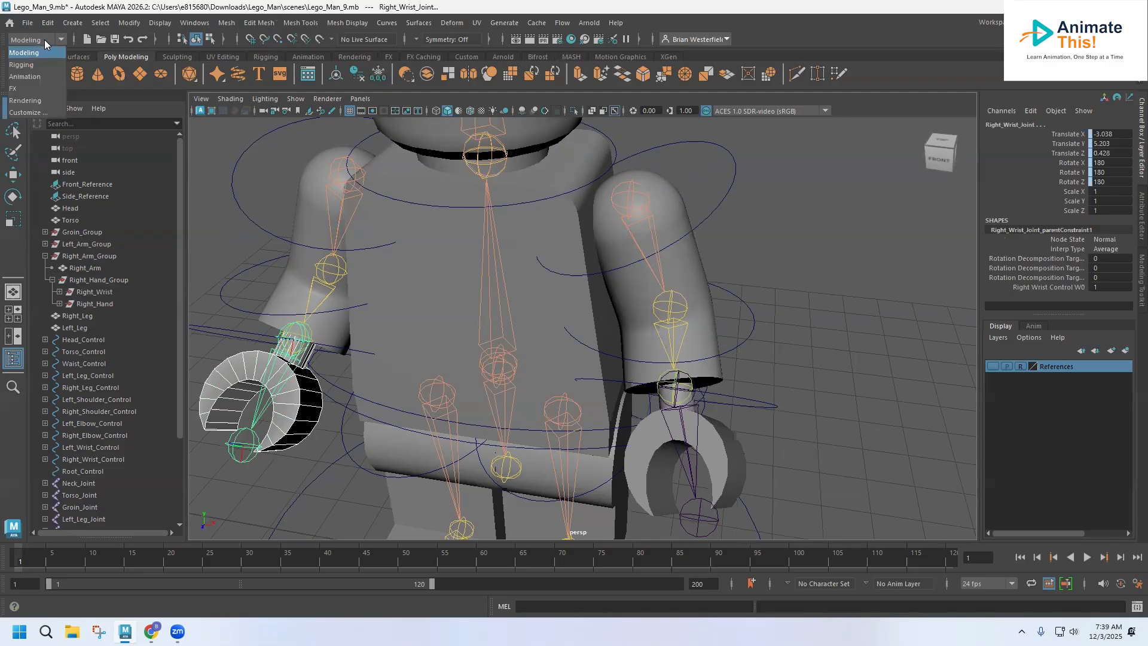
left_click(21, 64)
left_click(261, 23)
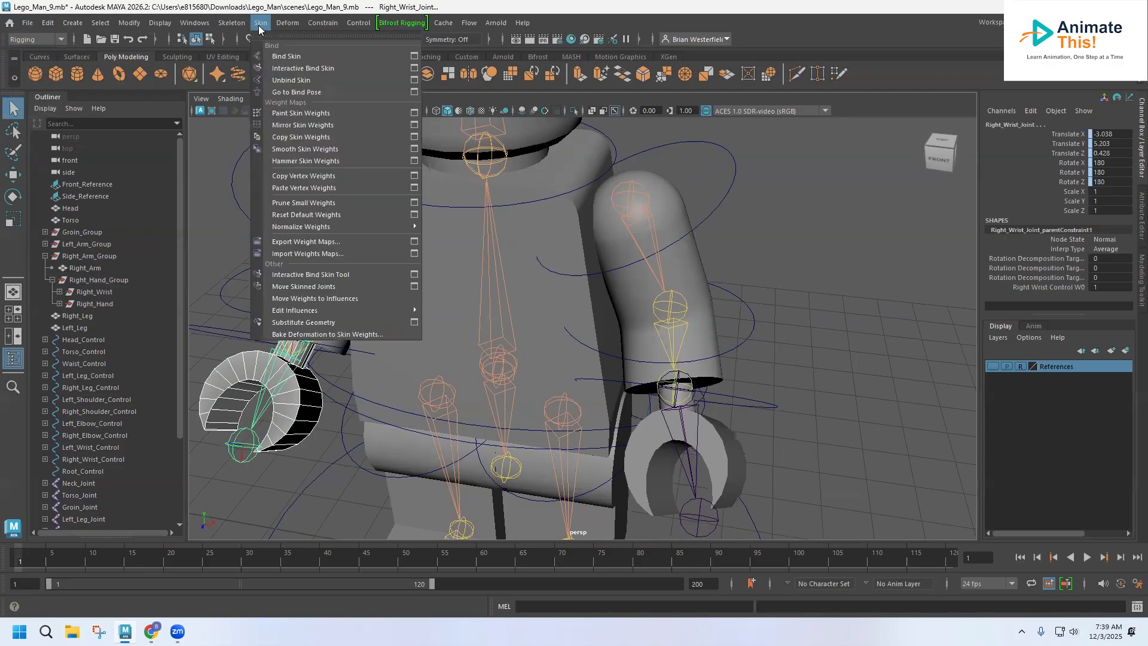
left_click(278, 56)
left_click(321, 435)
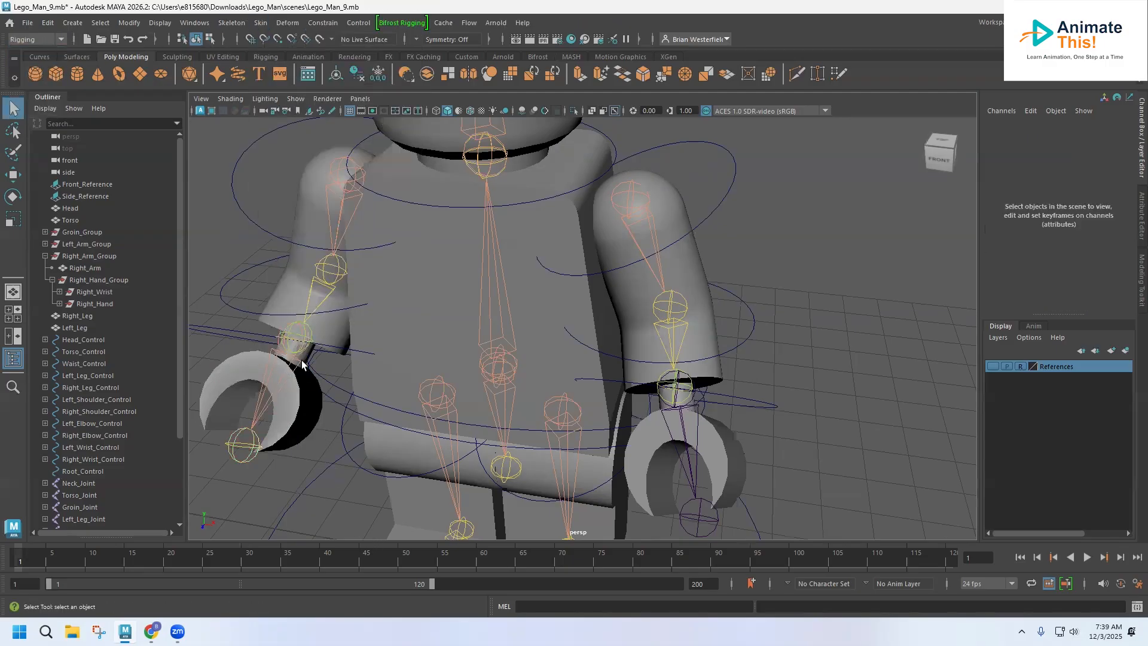
Step: Try rotating Right_Wrist_Joint to test the newly bound right hand, and undo the rotation
left_click(275, 344)
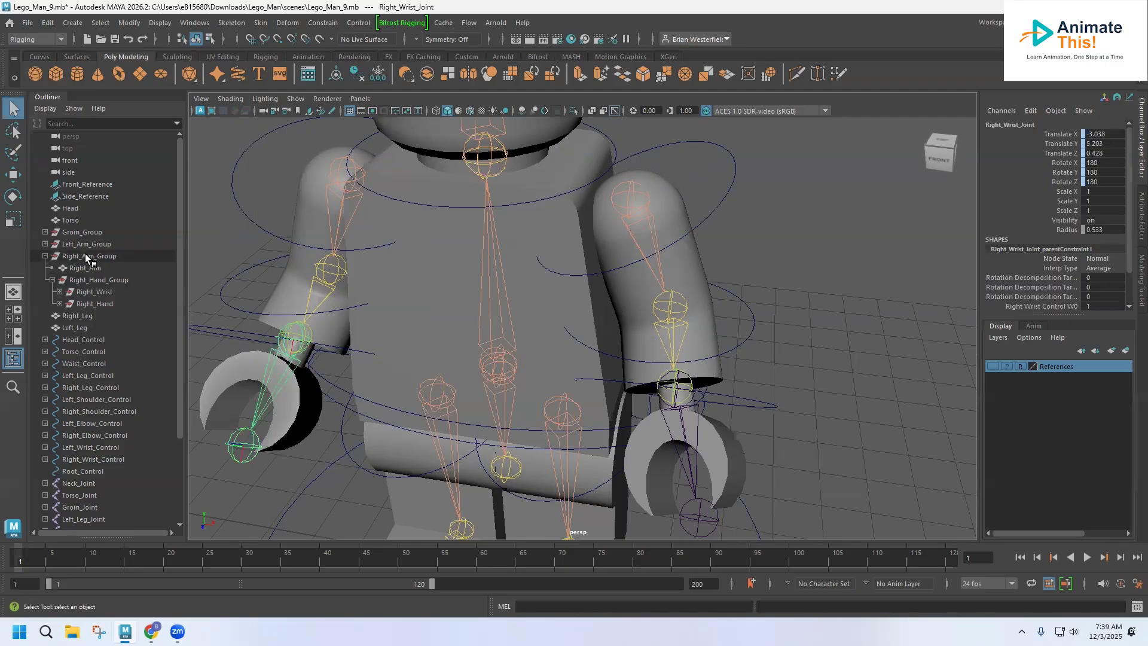
left_click(11, 197)
mouse_move(248, 336)
left_mouse_down()
mouse_move(273, 306)
mouse_move(269, 326)
left_mouse_up()
key("ctrl+z")
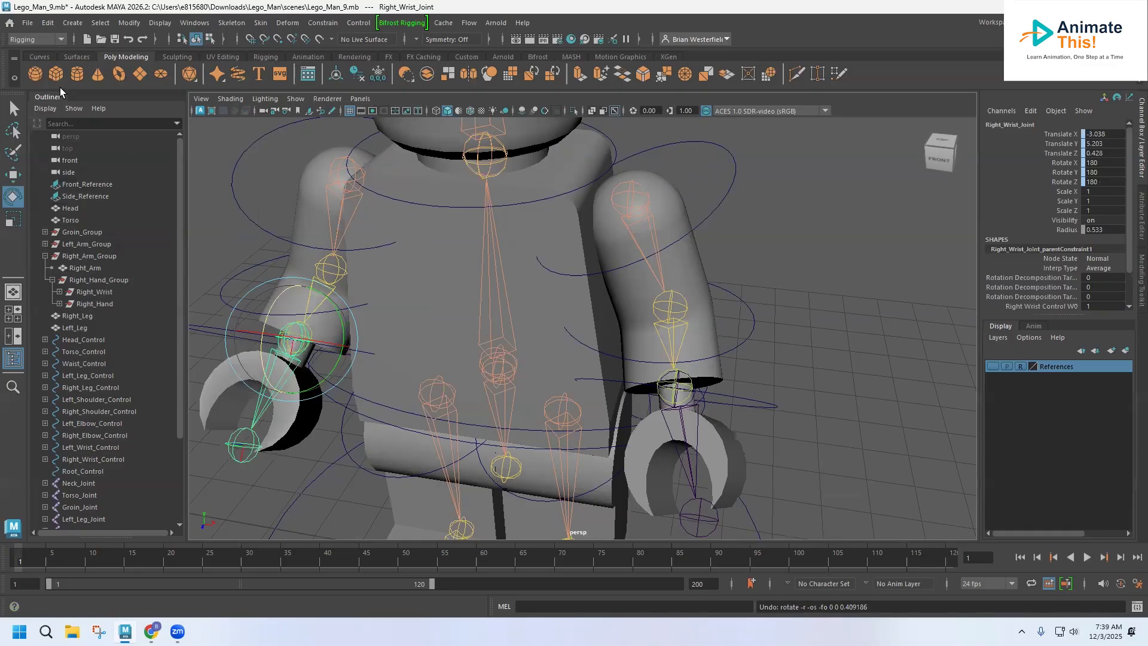
Step: Bind the combined left hand and wrist mesh to Left_Wrist_Joint with Bind Skin
left_click(13, 109)
left_click(652, 445)
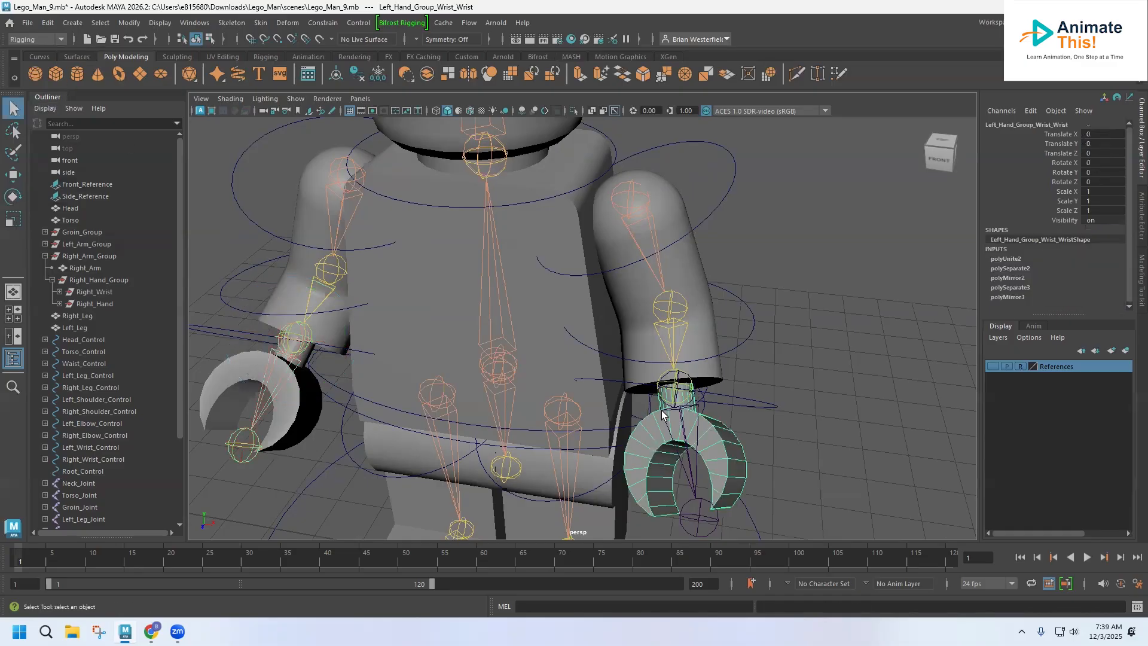
left_click(686, 377)
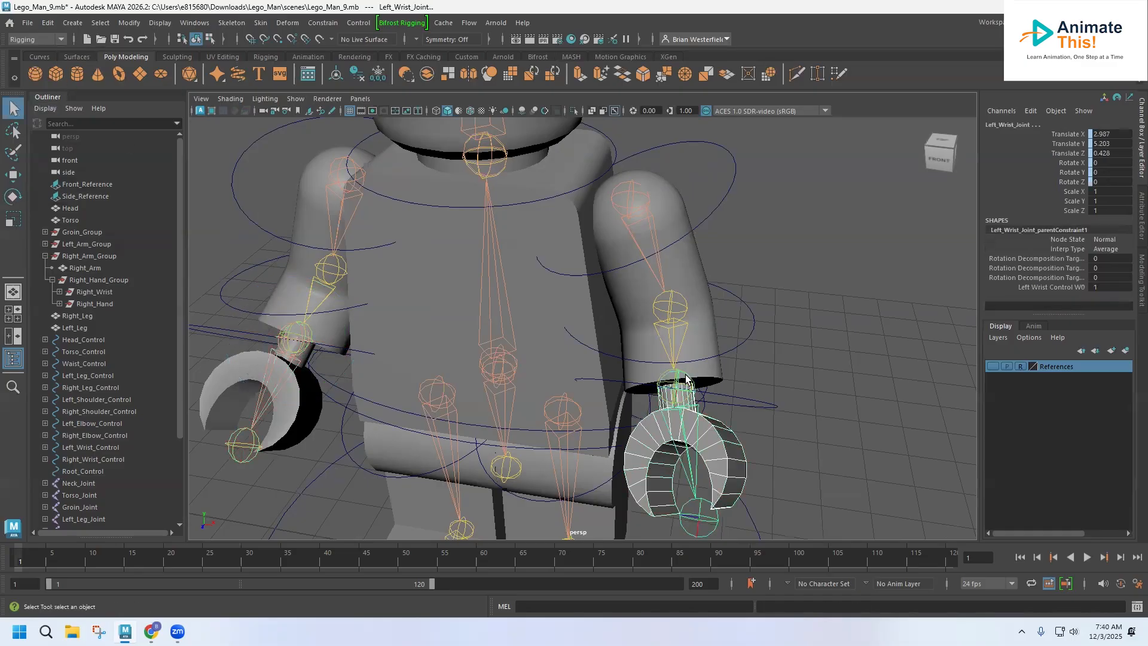
left_click(261, 22)
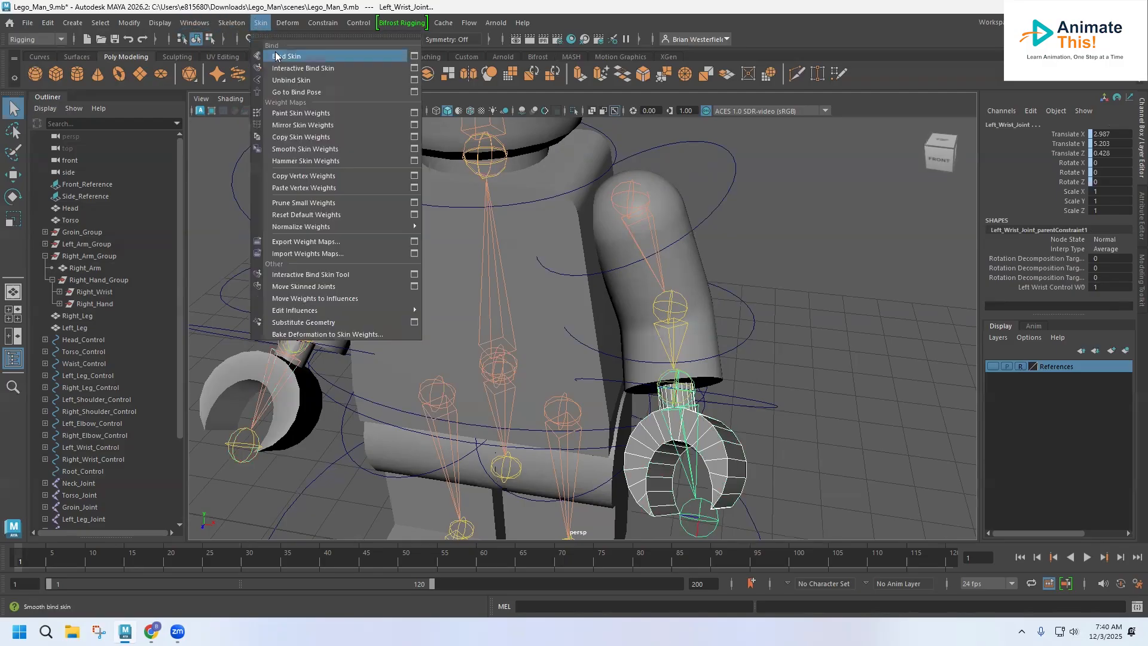
left_click(276, 56)
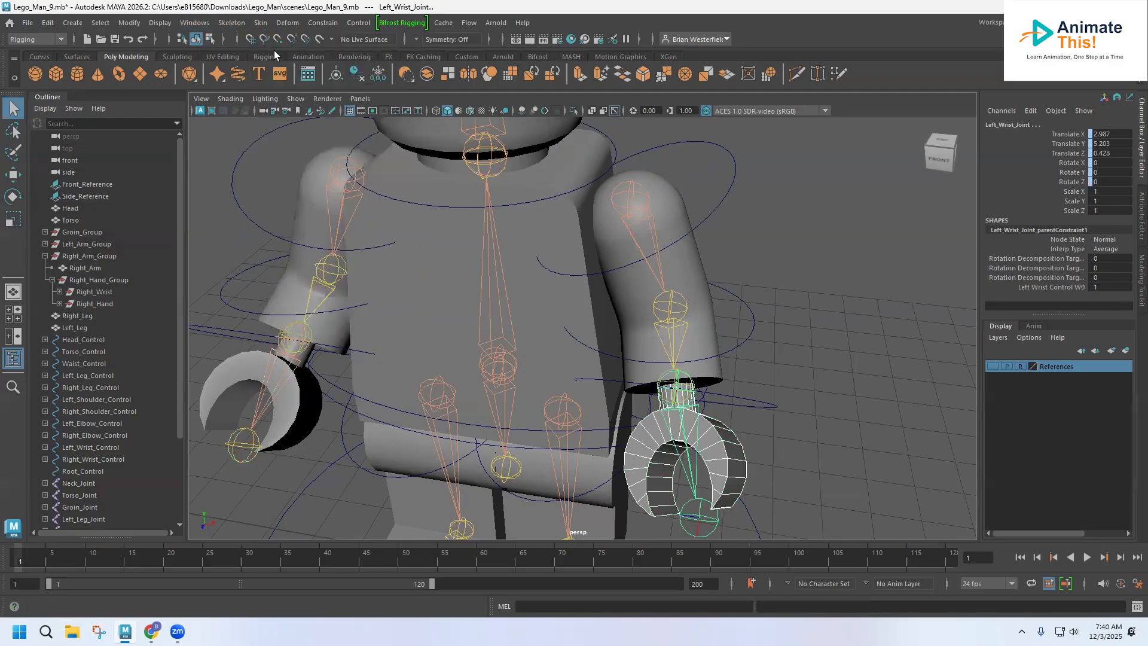
Step: Try rotating Right_Wrist_Control to about 154 degrees in Y to test the right hand binding, and undo the rotation
left_click(249, 367)
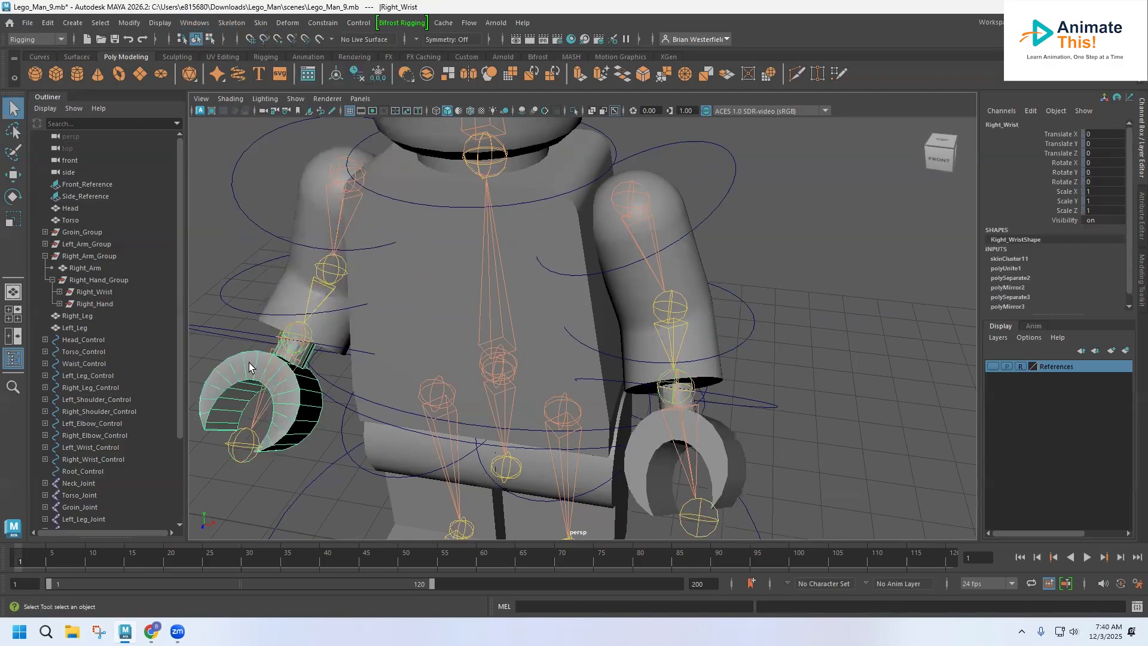
left_click(245, 332)
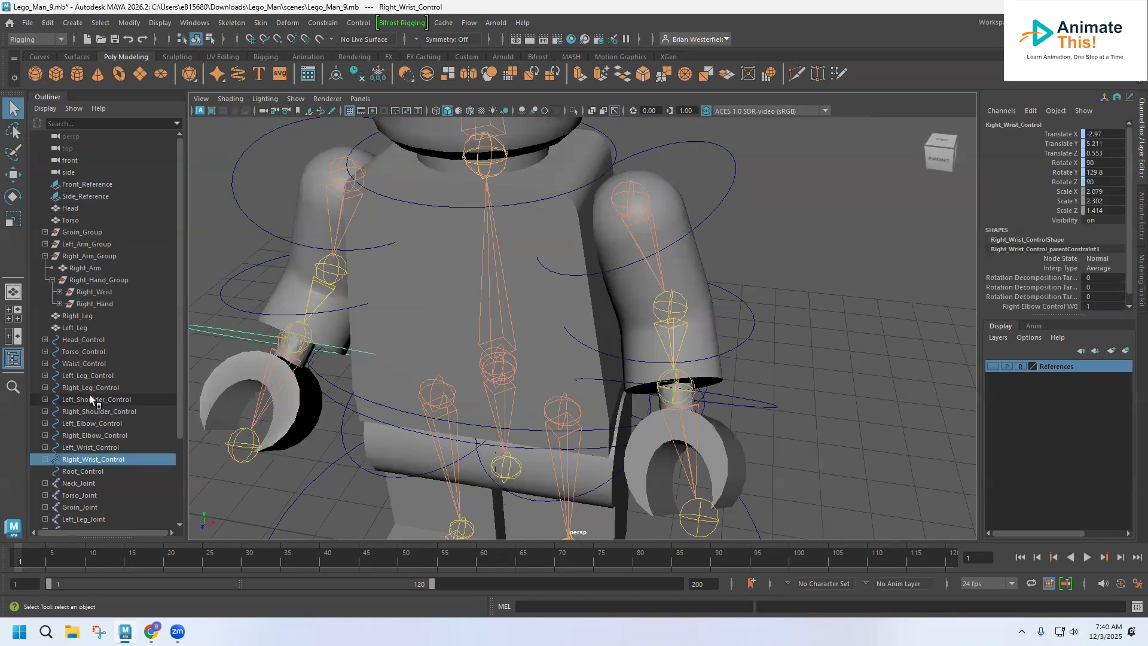
left_click(13, 198)
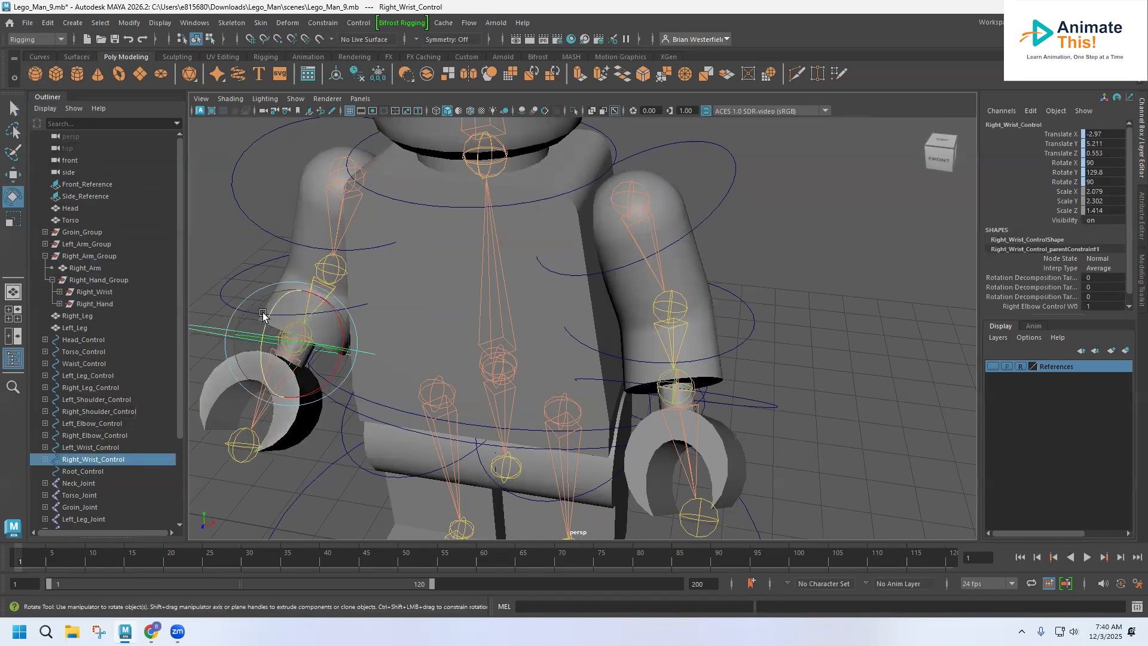
left_click_drag(267, 318, 270, 300)
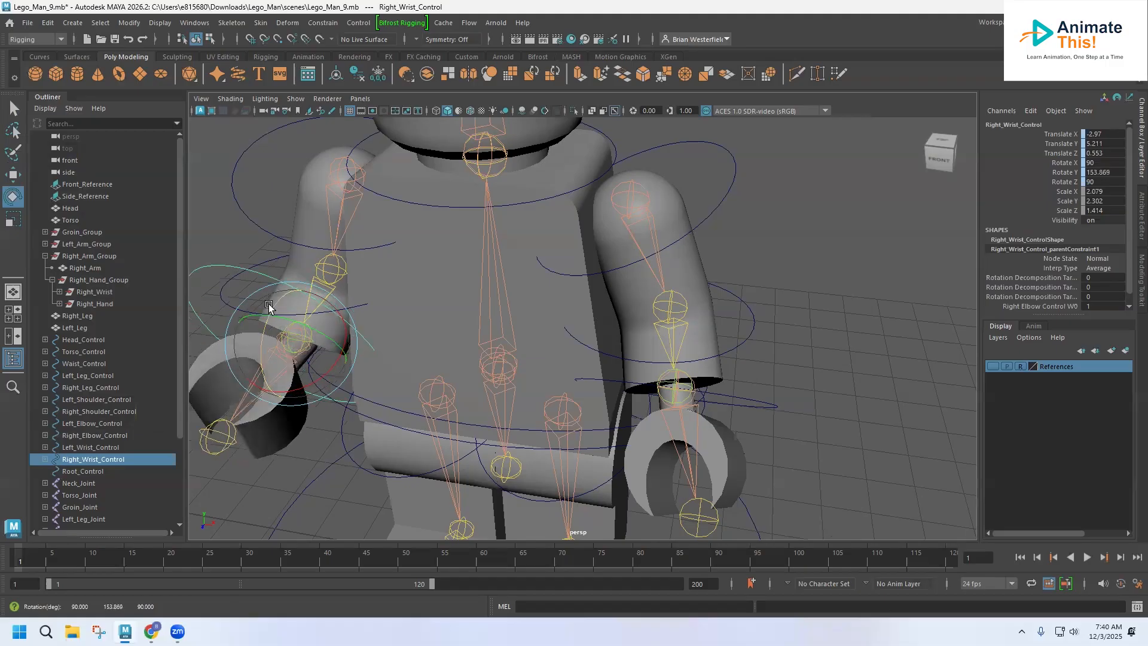
key("ctrl+z")
Step: Try rotating Left_Wrist_Control to about 55.5 degrees in Y to test the left hand binding, and undo the rotation
left_click(733, 399)
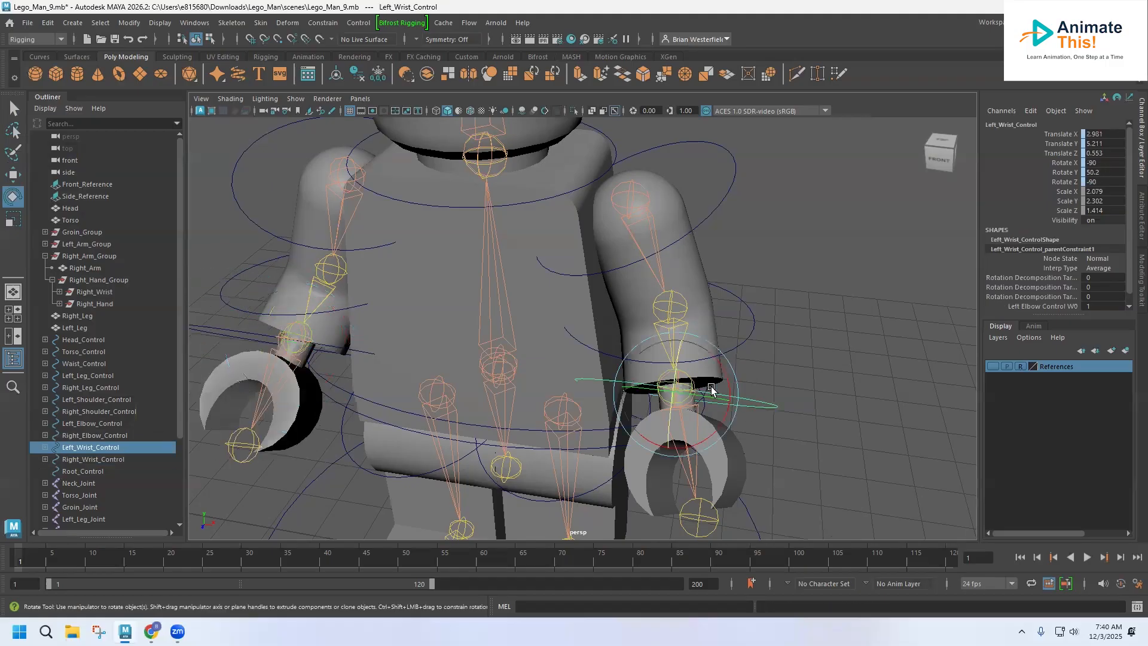
left_click_drag(678, 353, 660, 384)
key("ctrl+z")
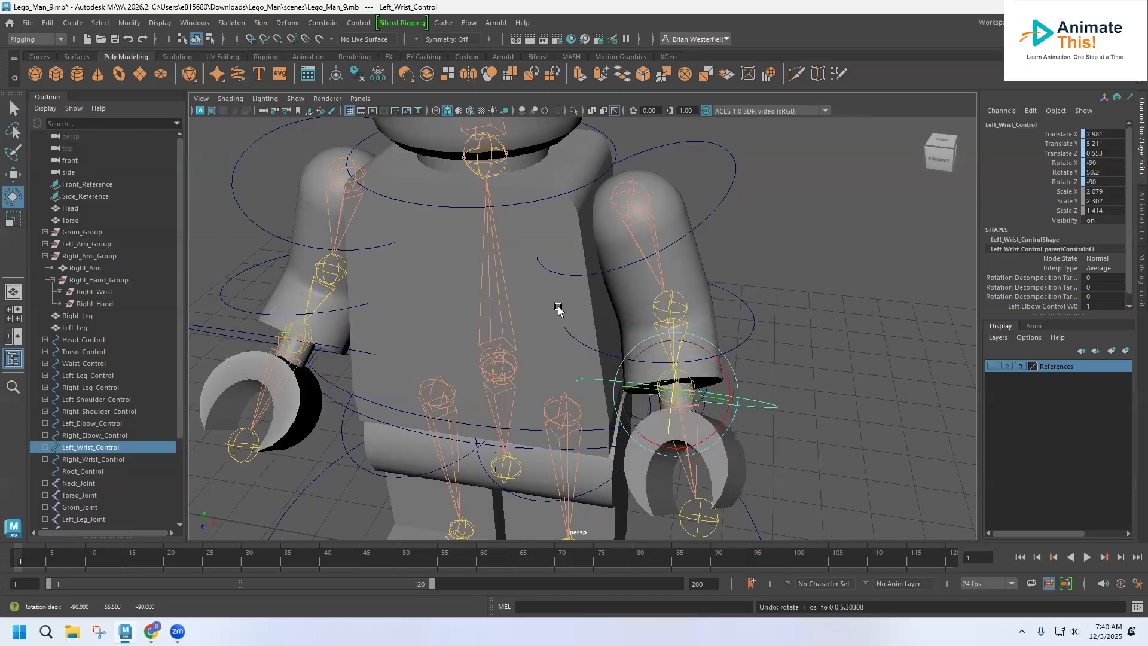
Step: Try raising the right arm by rotating Right_Shoulder_Control to about 90, 148.5, 69 degrees, and key it at frame 1
scroll(513, 305, "down", 3)
mouse_move(464, 313)
left_mouse_down("alt")
mouse_move(447, 285)
mouse_move(402, 299)
mouse_move(478, 321)
left_mouse_up("alt")
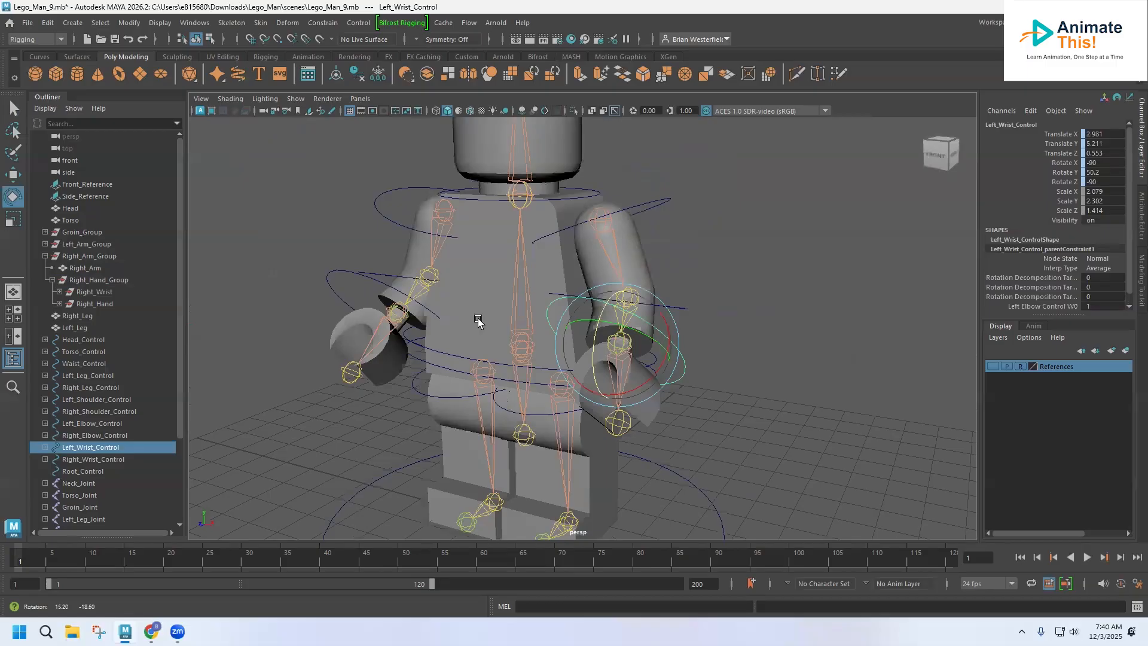
left_click(381, 228)
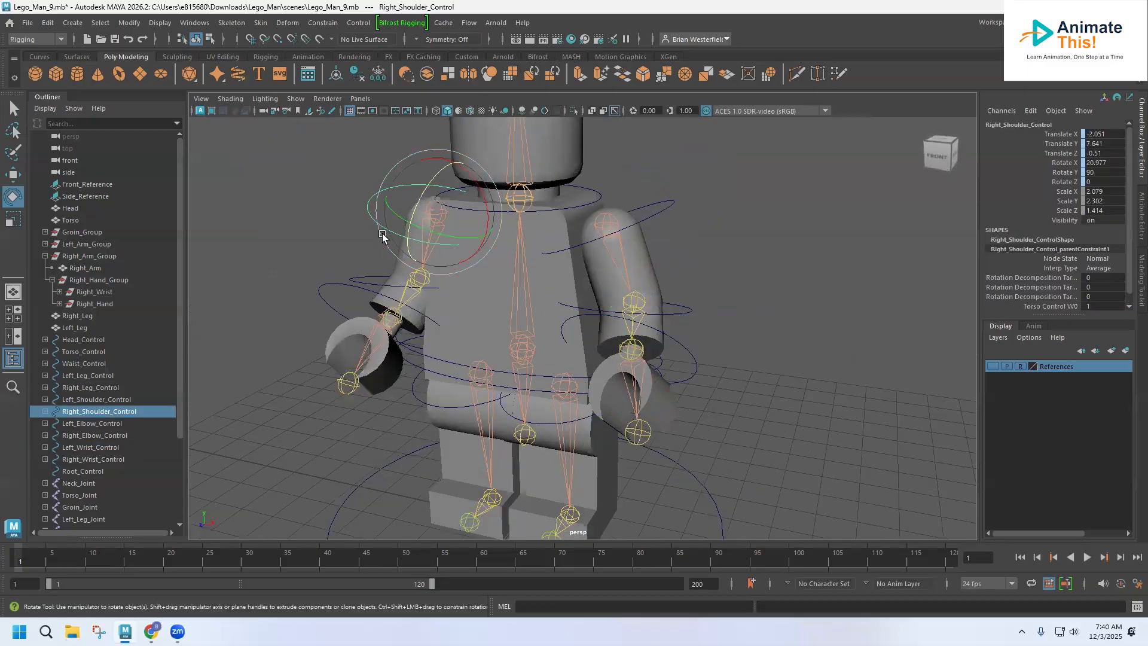
left_click_drag(418, 199, 453, 186)
key("s")
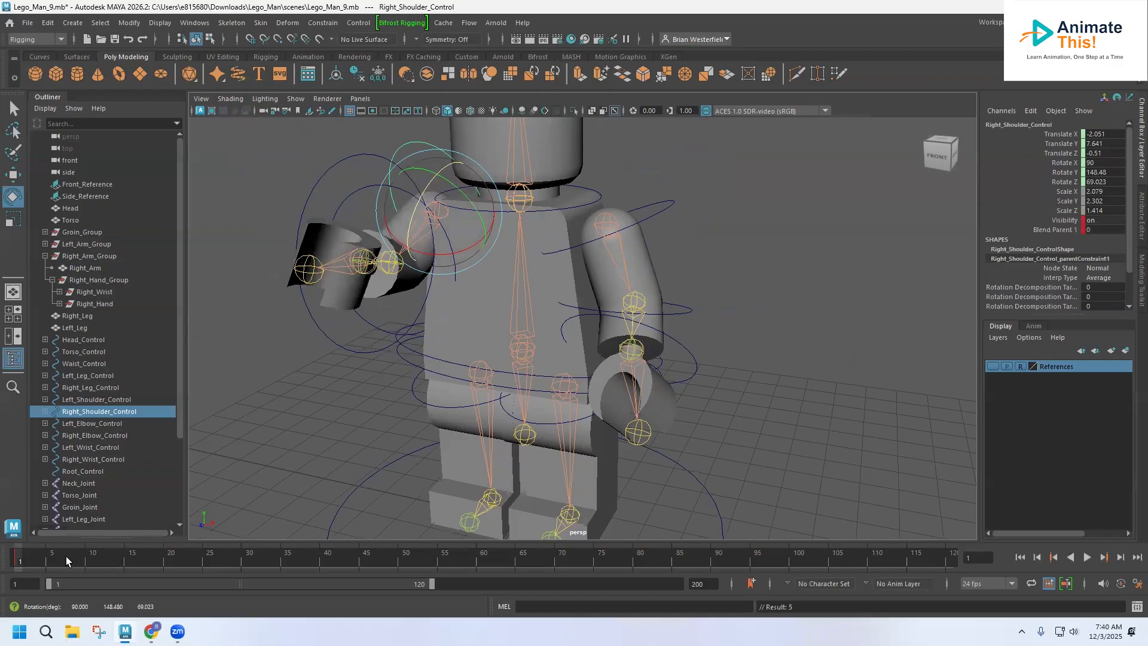
Step: At frame 29, try tilting the whole figure by rotating Root_Control to about 35.3 degrees in X, and set a key
left_click_drag(25, 559, 236, 560)
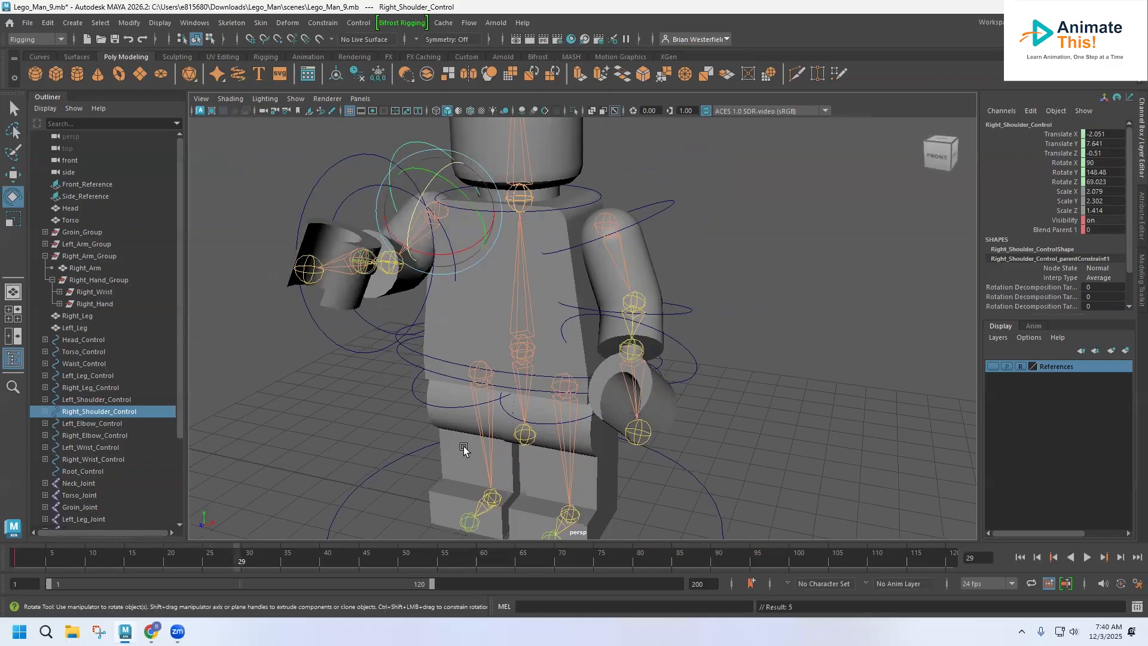
scroll(465, 446, "down", 2)
scroll(465, 445, "down", 3)
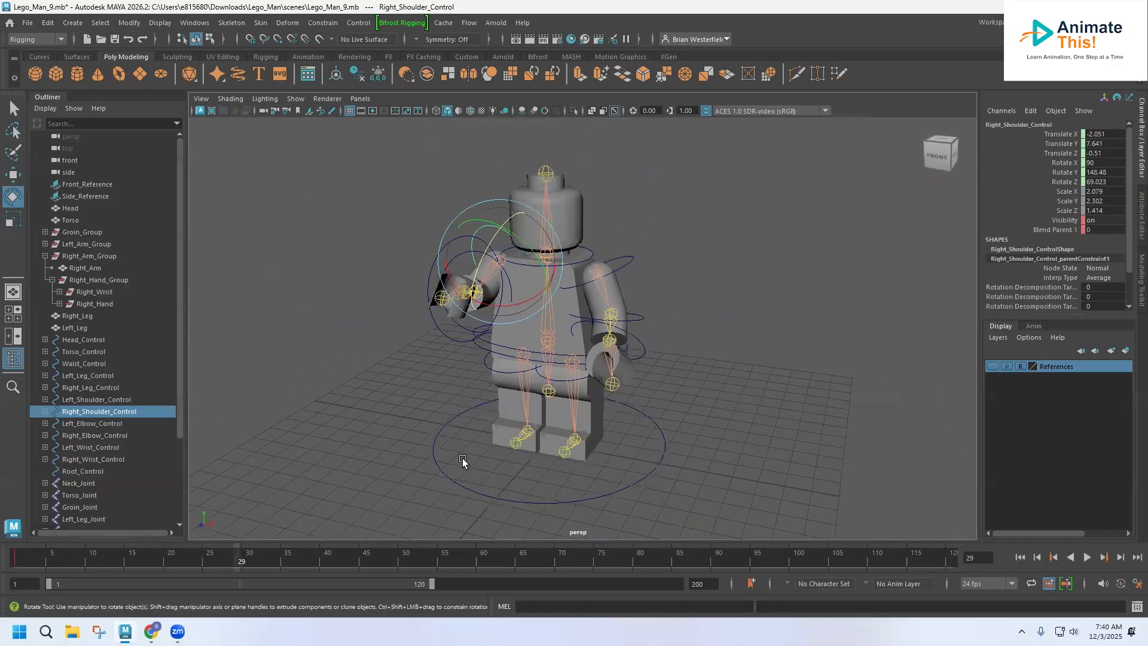
left_click(466, 484)
mouse_move(529, 476)
left_mouse_down()
mouse_move(532, 444)
mouse_move(531, 457)
left_mouse_up()
key("s")
Step: At frame 54, try moving Root_Control forward to about 3.57 in Translate Z, and set a key
left_click_drag(229, 556, 434, 552)
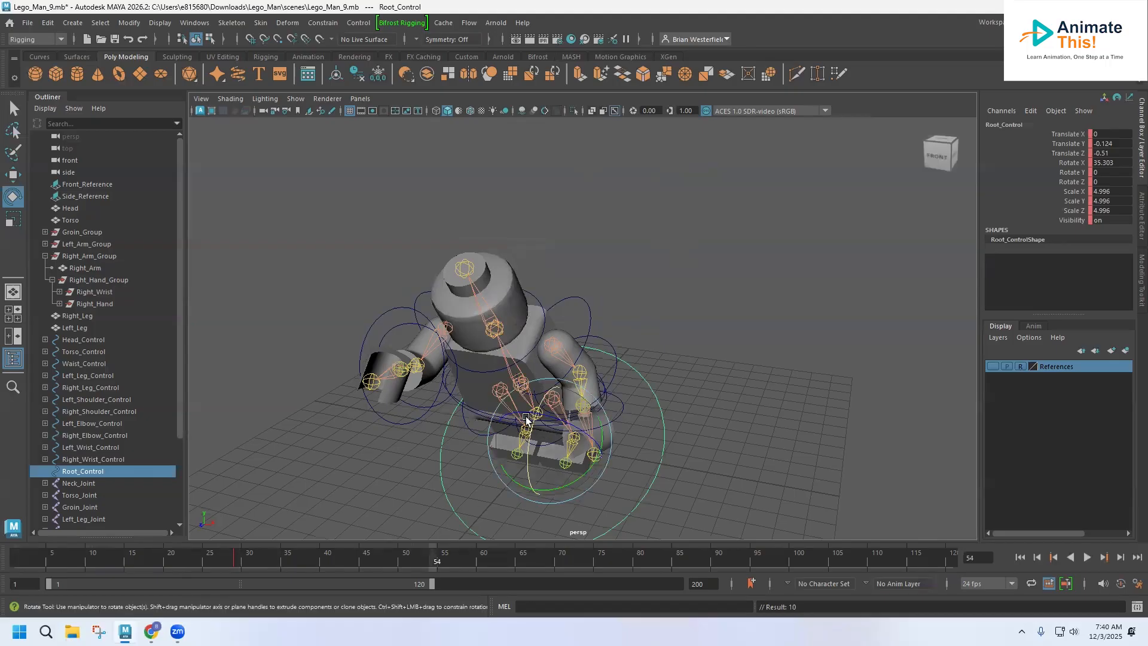
left_click(14, 177)
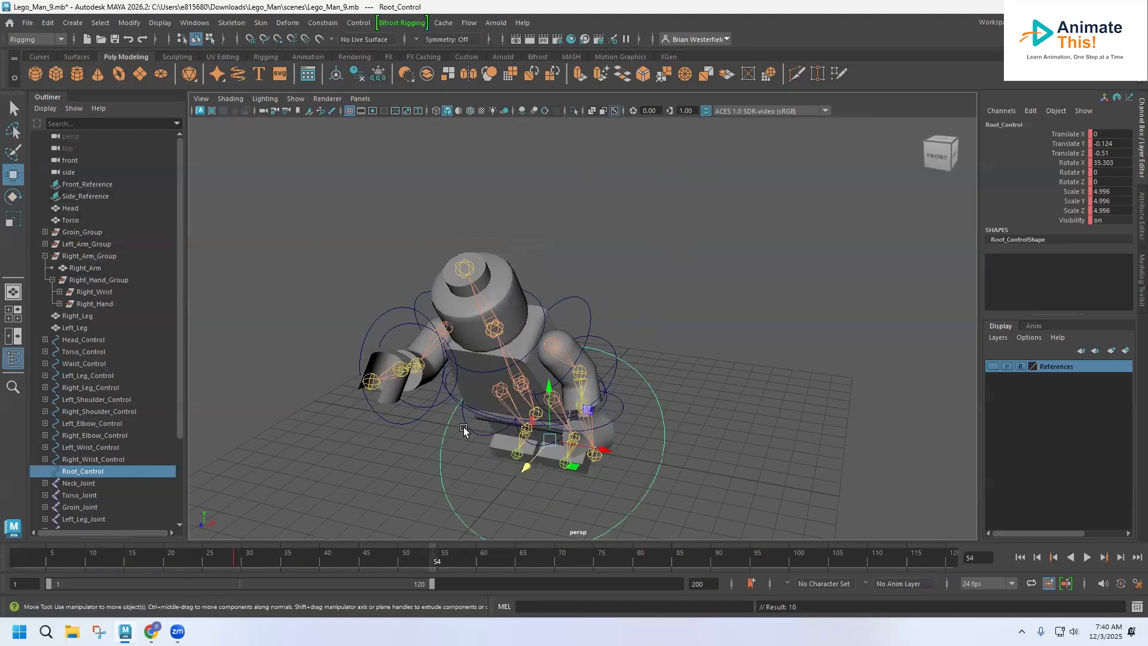
left_click_drag(525, 468, 479, 520)
key("s")
Step: Scrub back through the timeline and undo the test poses and keys on Root_Control and Right_Shoulder_Control
left_click_drag(431, 560, 90, 579)
key("ctrl+z")
key("ctrl+z")
key("ctrl+z")
key("ctrl+z")
key("ctrl+z")
key("ctrl+z")
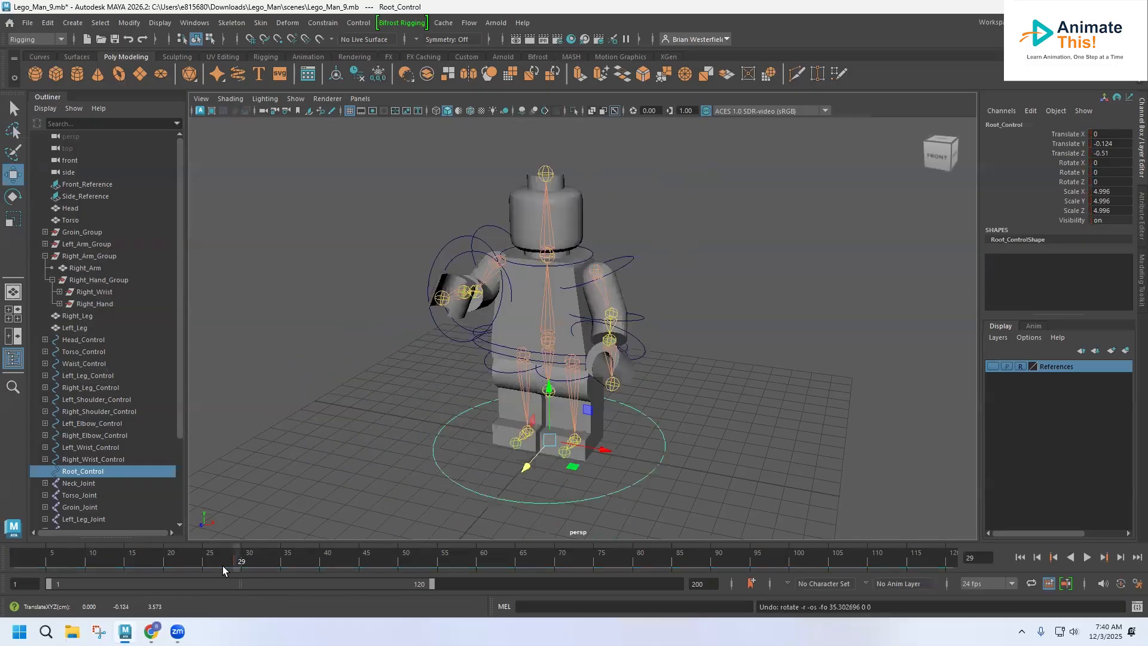
key("ctrl+z")
key("s")
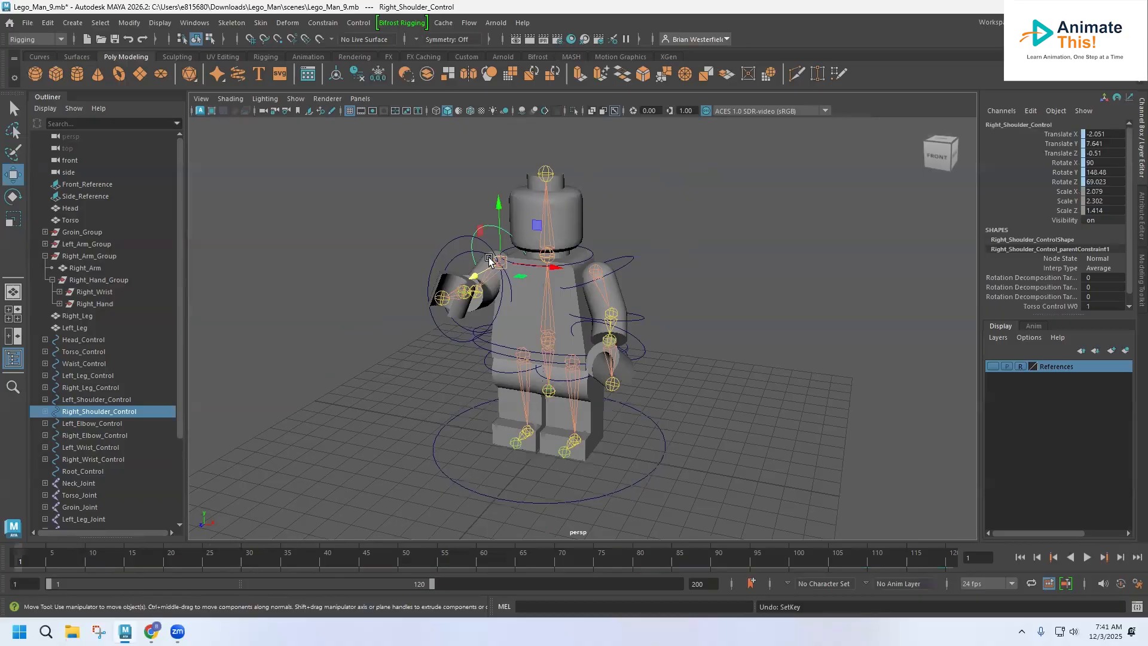
key("ctrl+z")
Step: Set a keyframe on Right_Shoulder_Control in its resting pose at frame 1
scroll(483, 267, "up", 3)
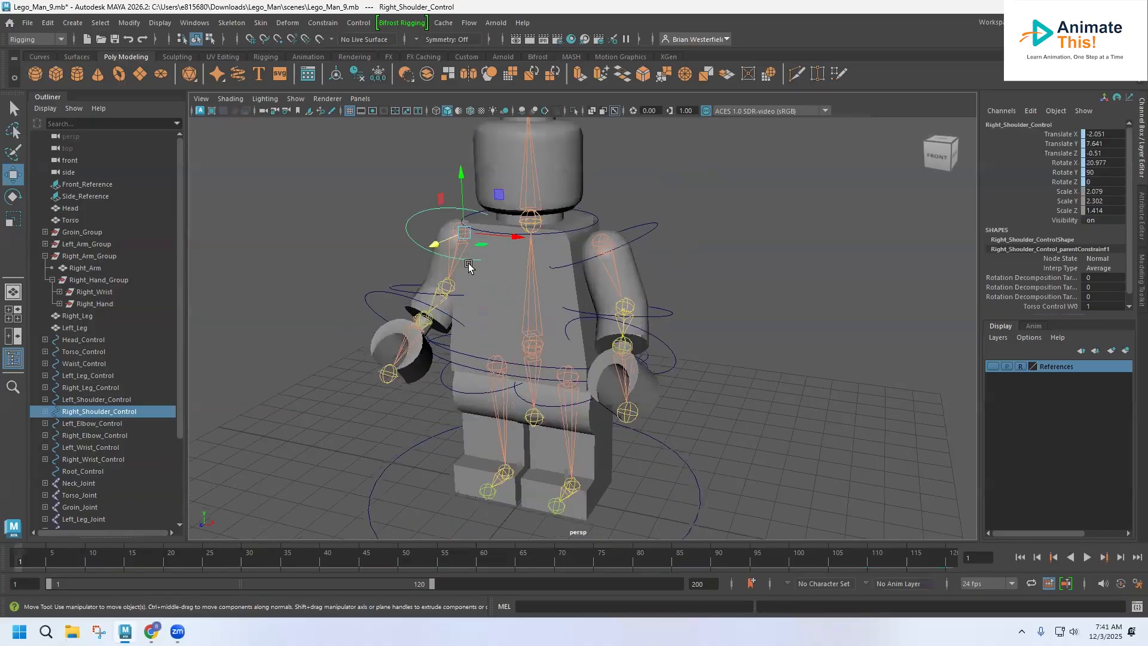
mouse_move(438, 254)
left_mouse_down("alt")
mouse_move(614, 246)
mouse_move(472, 253)
mouse_move(438, 269)
left_mouse_up("alt")
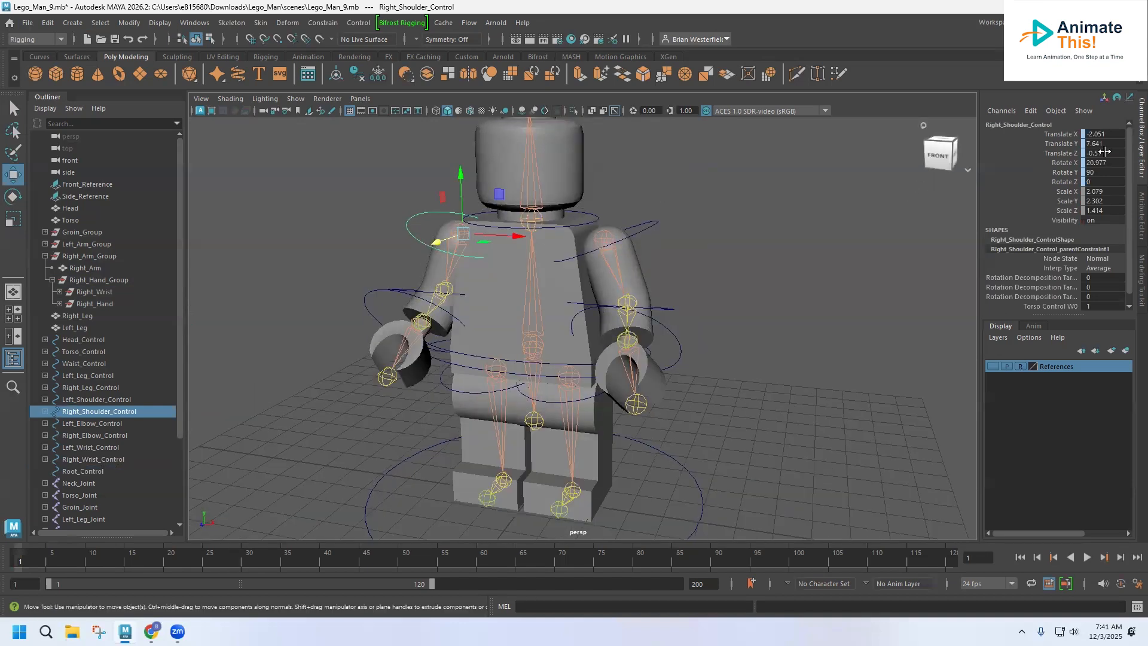
left_click(384, 243)
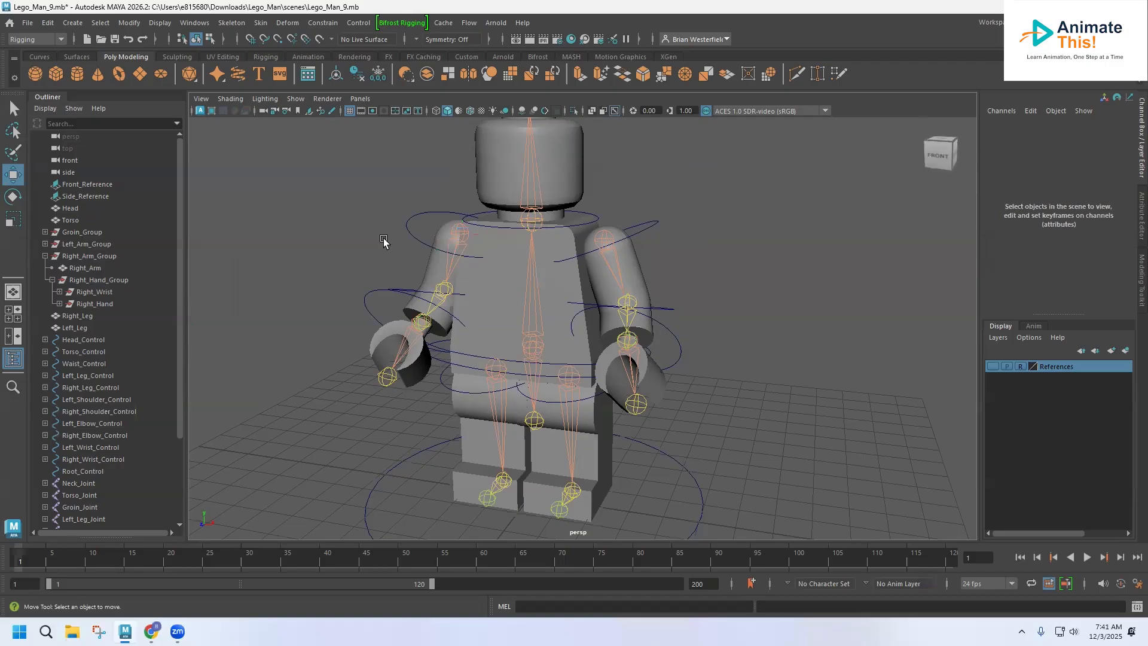
left_click(417, 238)
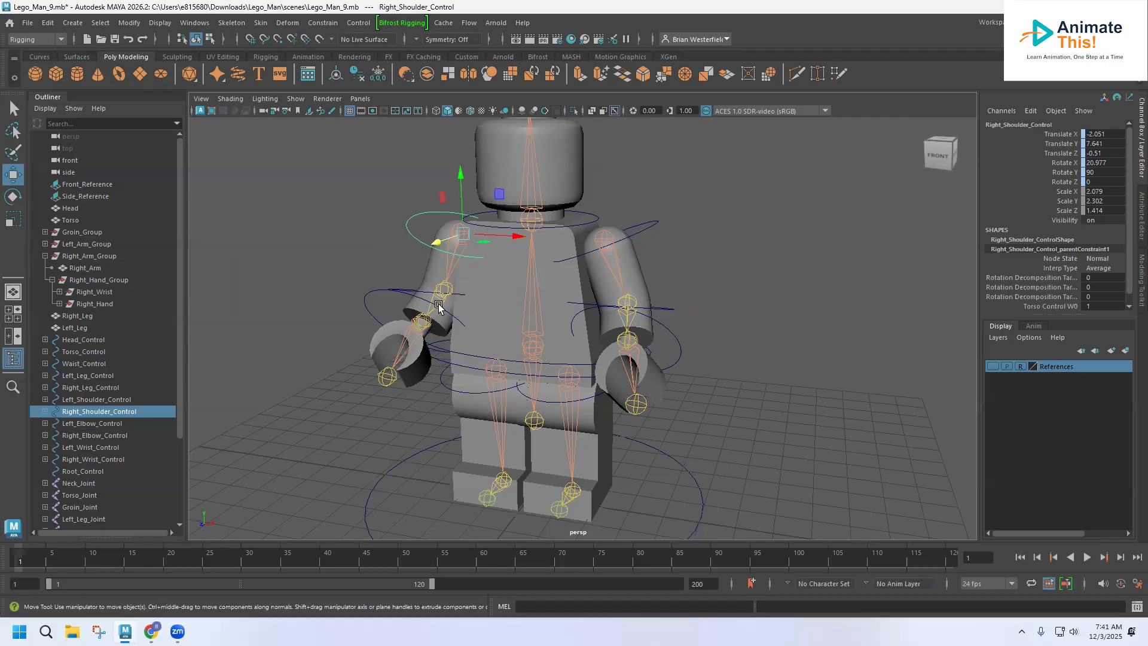
key("s")
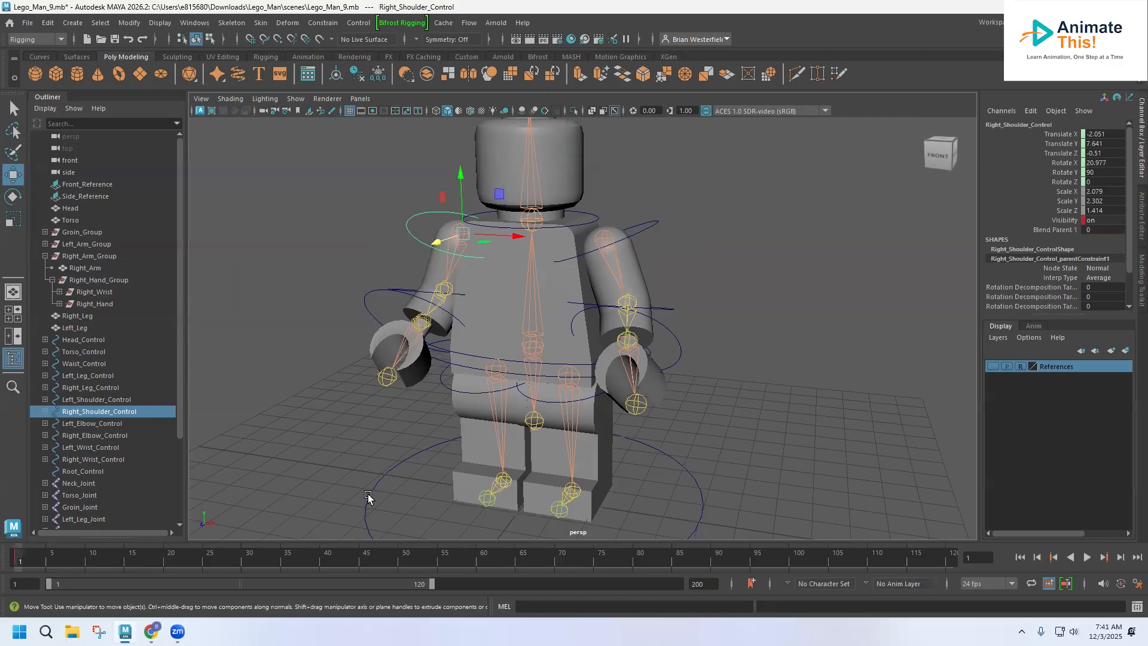
Step: Try keying Root_Control at frame 1, and key it moved forward to 5.2 in Translate Z at frame 30
left_click(367, 495)
key("s")
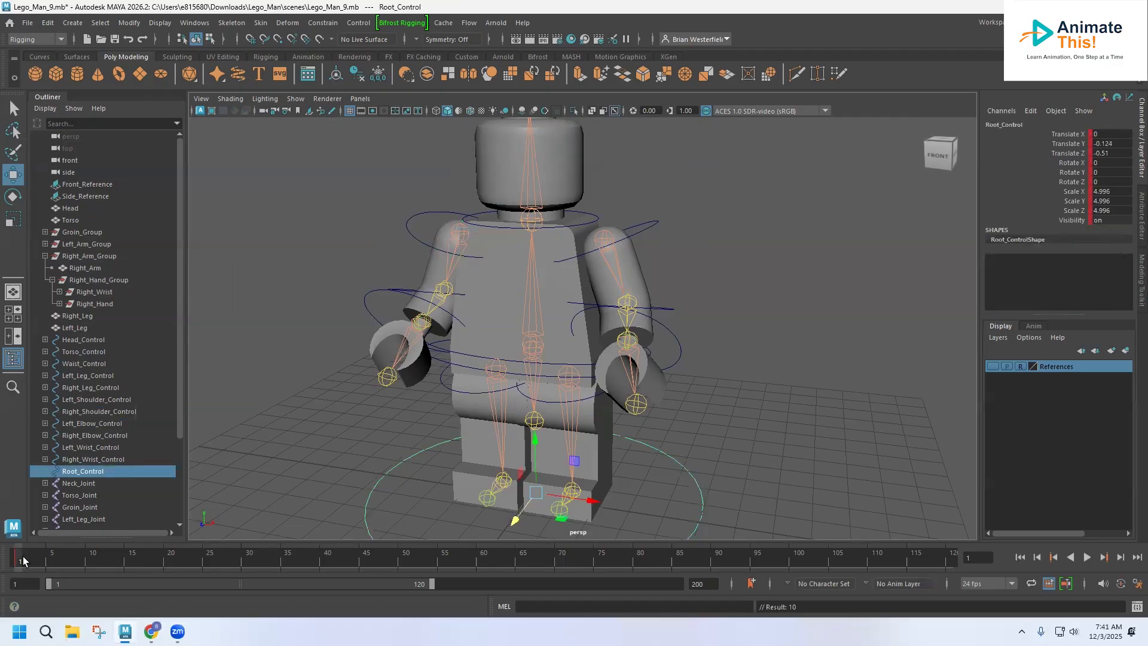
key("alt+v")
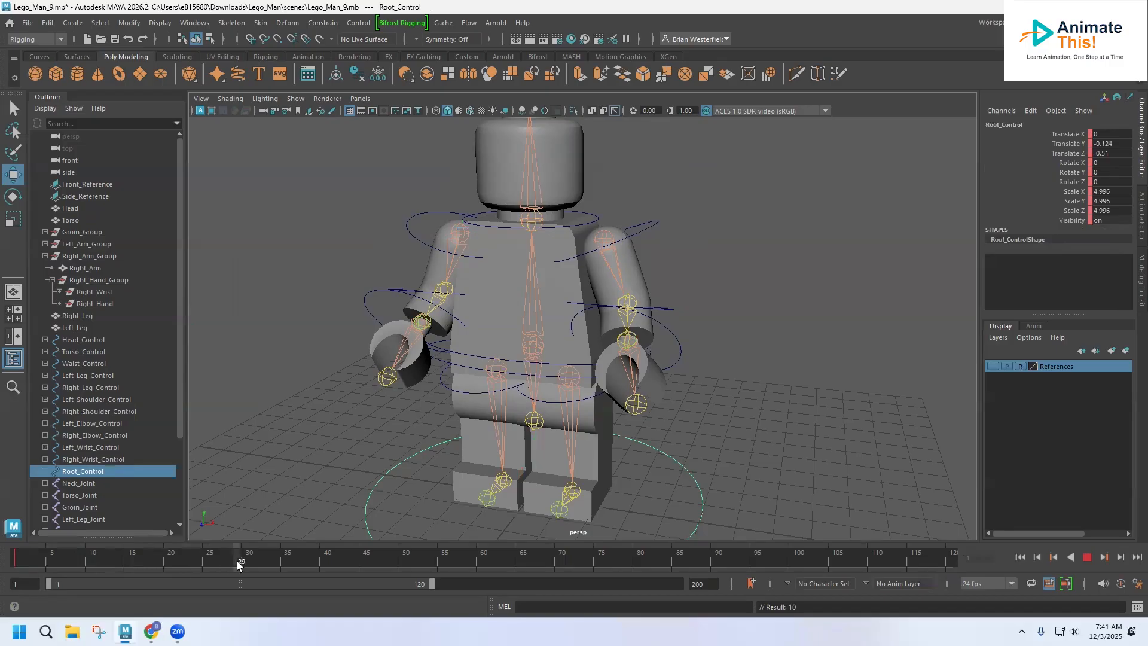
key("alt+v")
key("f")
left_click_drag(529, 474, 458, 532)
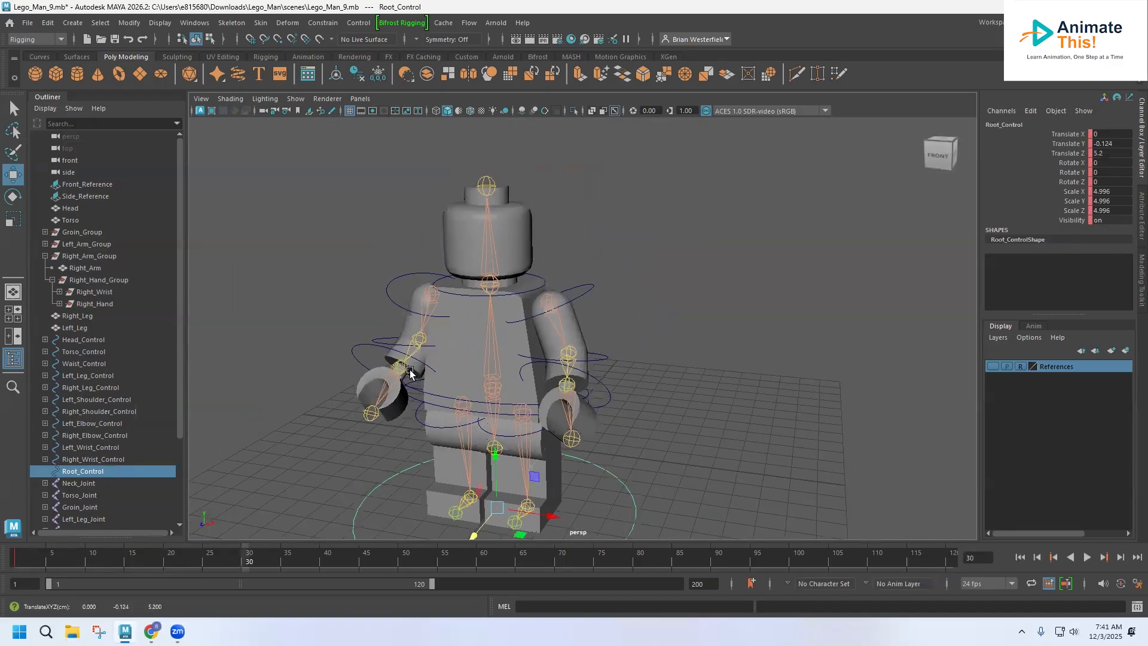
key("s")
Step: Scrub back to frame 23 to preview the slide, and undo Root_Control's forward move and its keys
left_click_drag(249, 557, 191, 567)
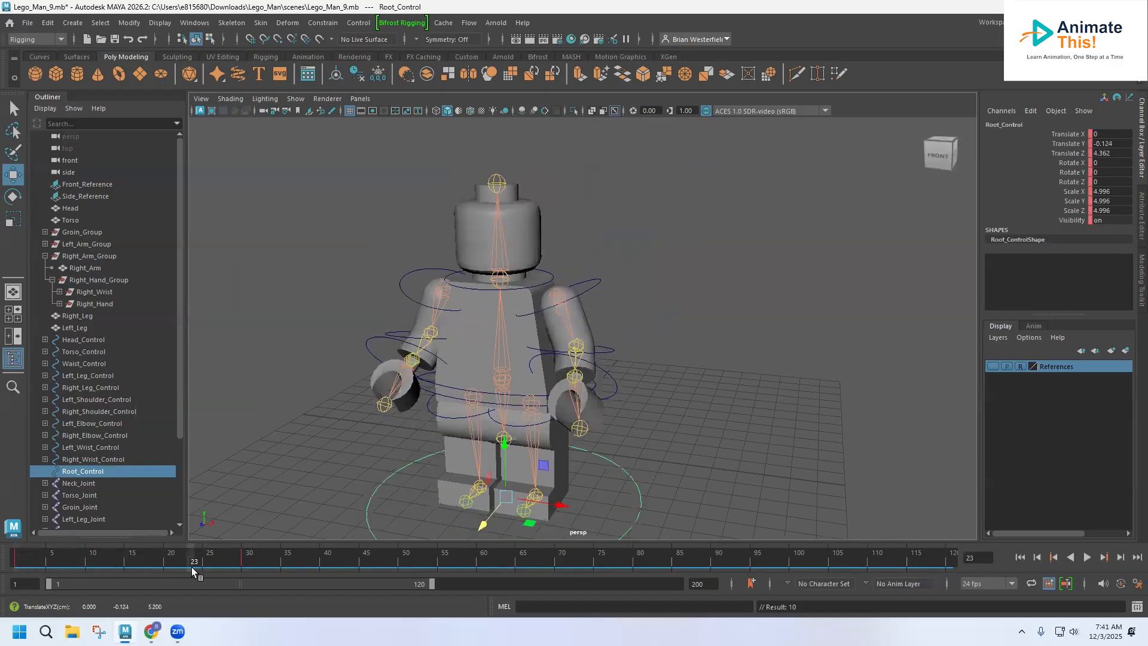
key("ctrl+z")
key("ctrl+z")
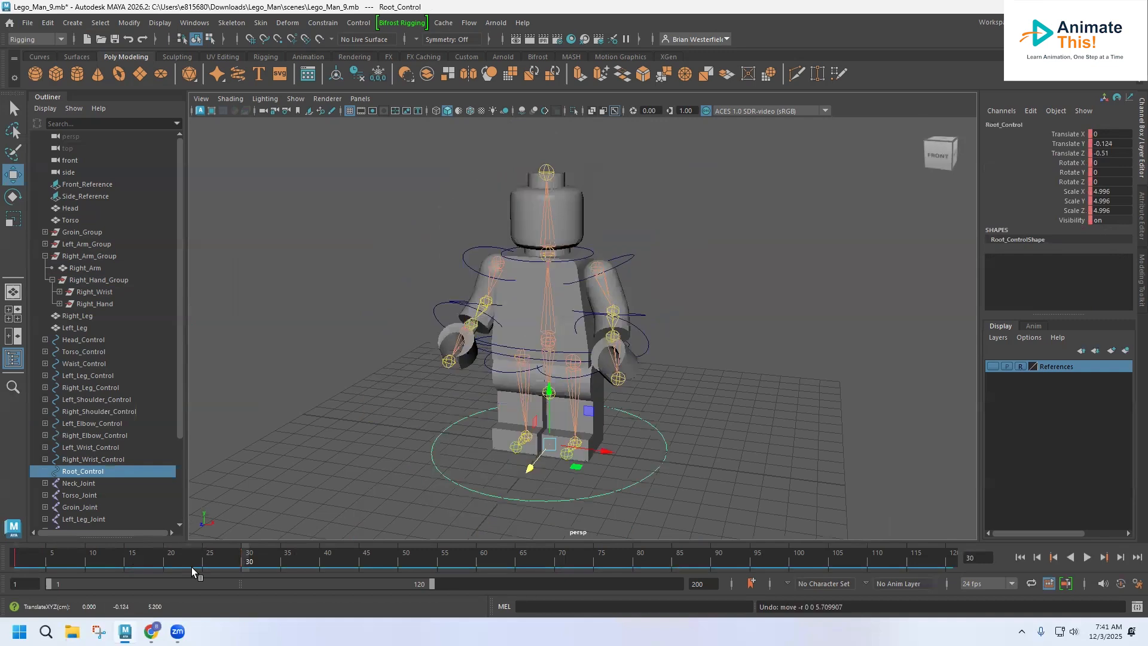
key("ctrl+z")
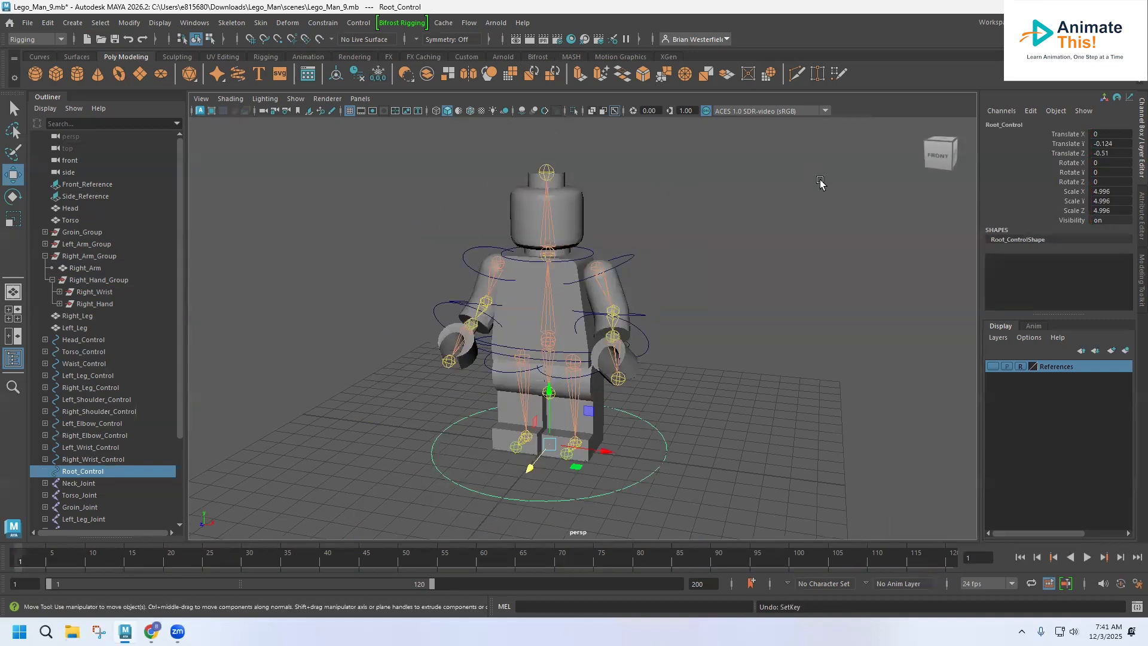
Step: Inspect the channel values and key status of Right_Shoulder_Control and Root_Control in turn
left_click(378, 349)
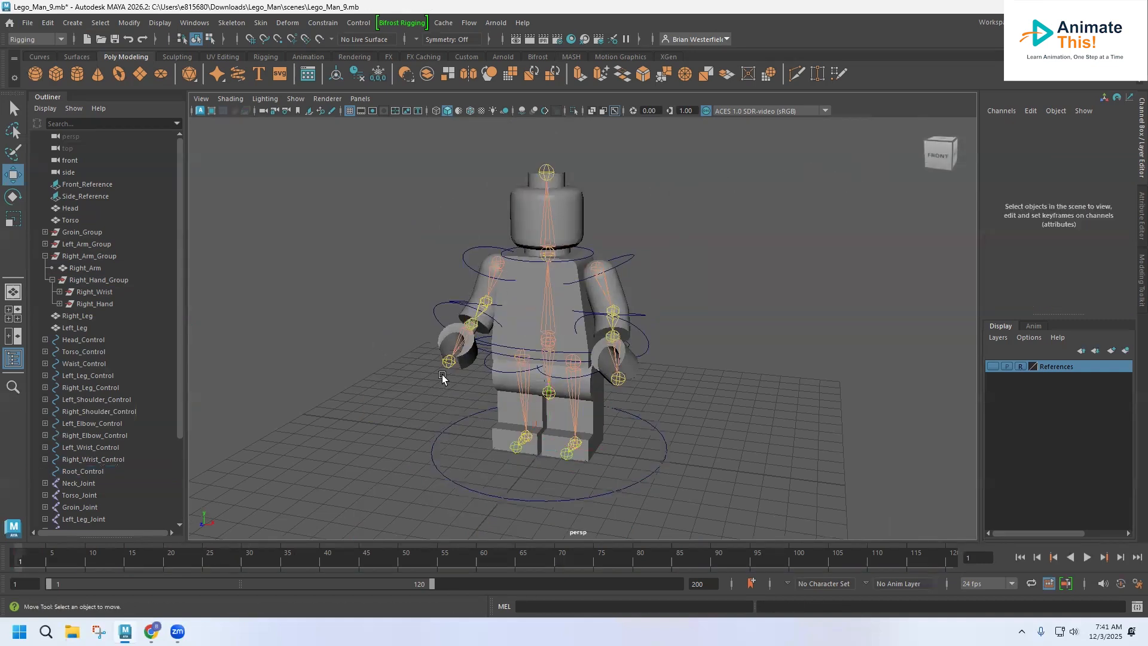
left_click(473, 250)
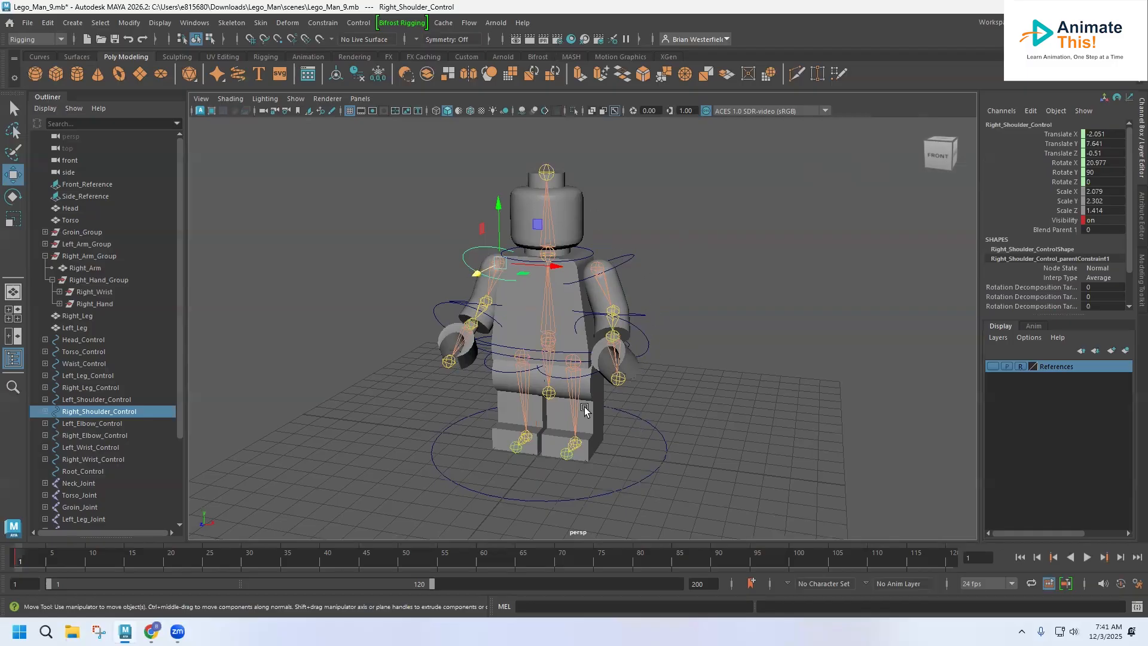
left_click(433, 454)
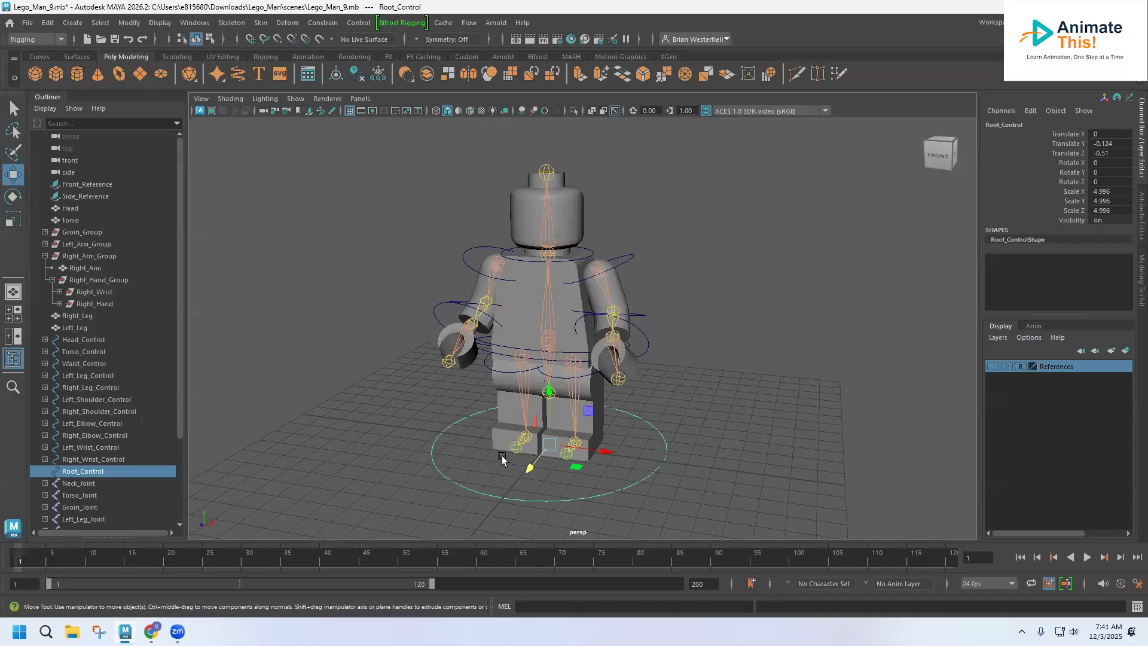
Step: Try raising the right arm out in front by rotating Right_Shoulder_Control to about 90, 114 and 42 degrees in X, Y and Z
left_click(468, 252)
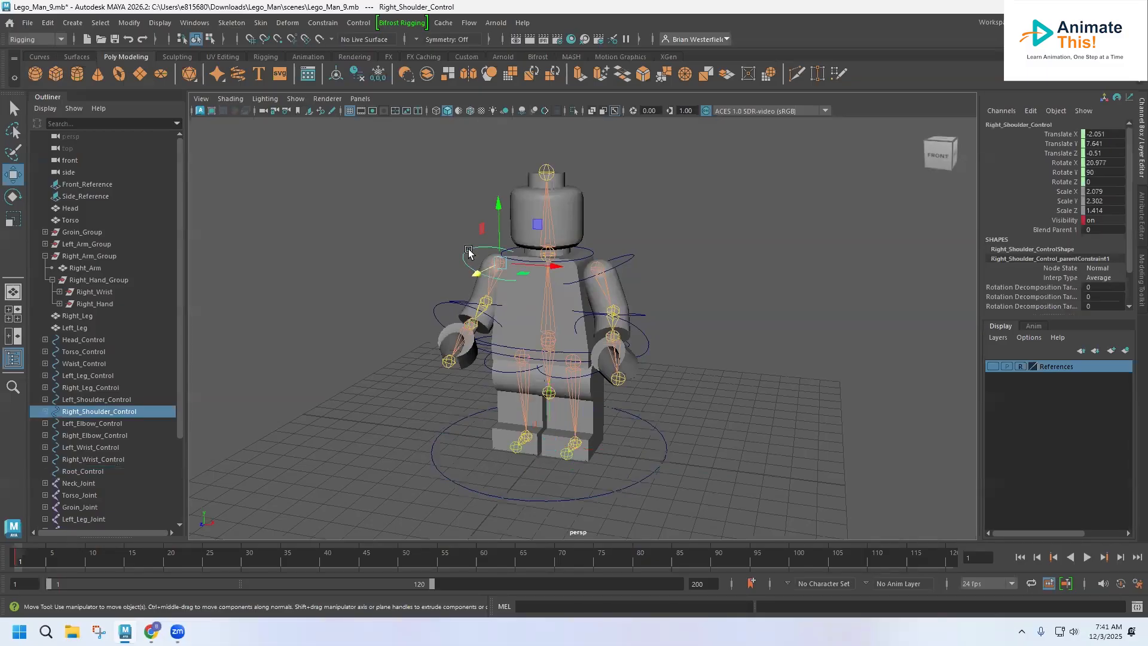
left_click(13, 196)
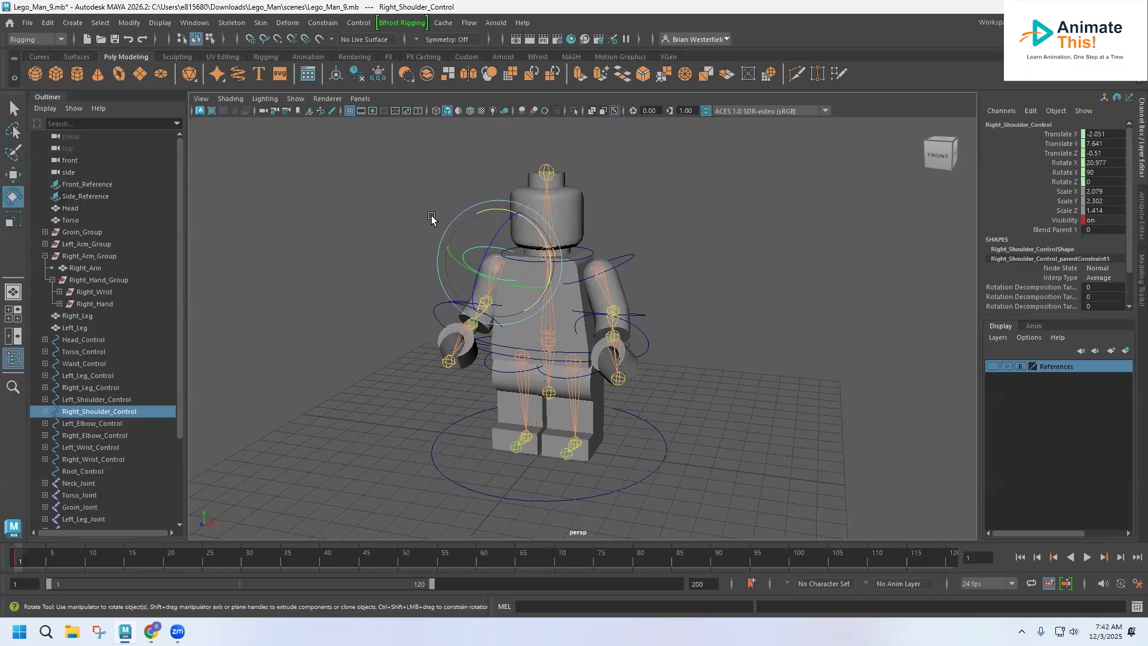
left_click_drag(494, 208, 428, 228)
left_click_drag(486, 259, 505, 247)
left_click_drag(506, 272, 598, 309, "alt")
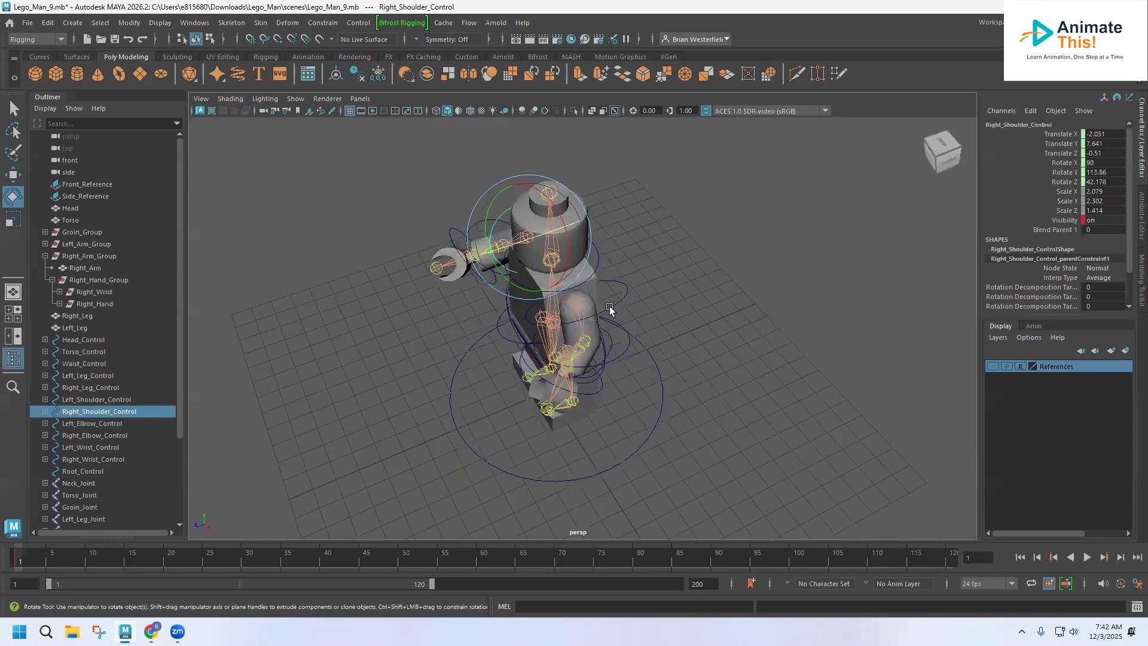
Step: Try swinging the left arm by rotating Left_Shoulder_Control to about -97, 147 and -64 degrees in X, Y and Z
left_click(609, 309)
left_click_drag(572, 259, 526, 244)
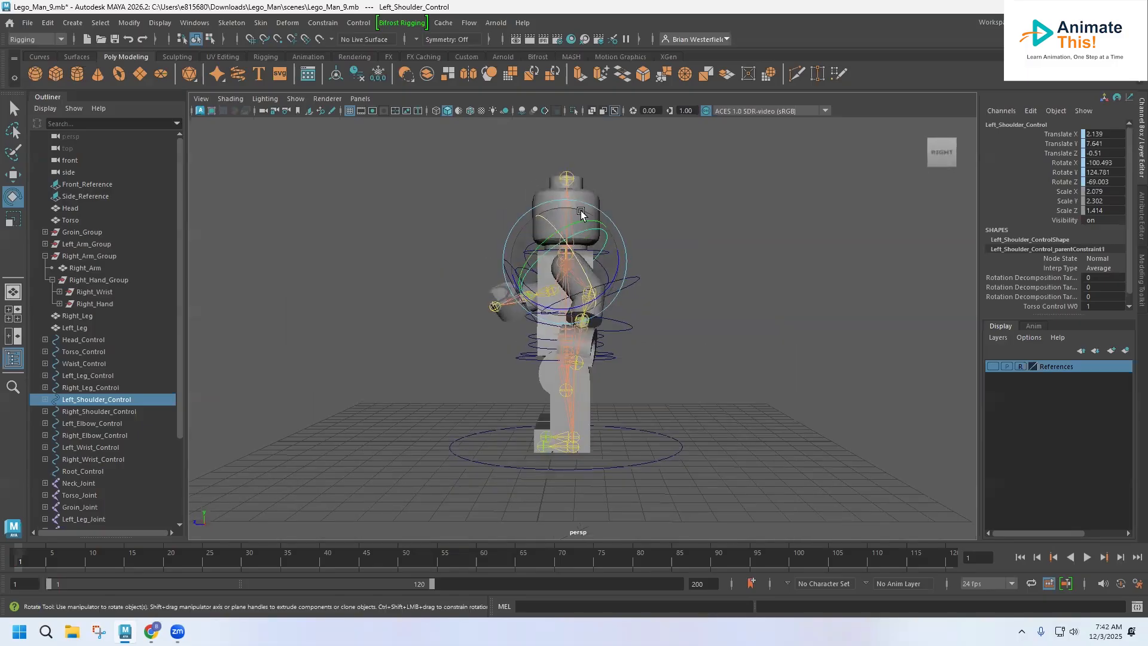
left_click_drag(611, 258, 548, 357)
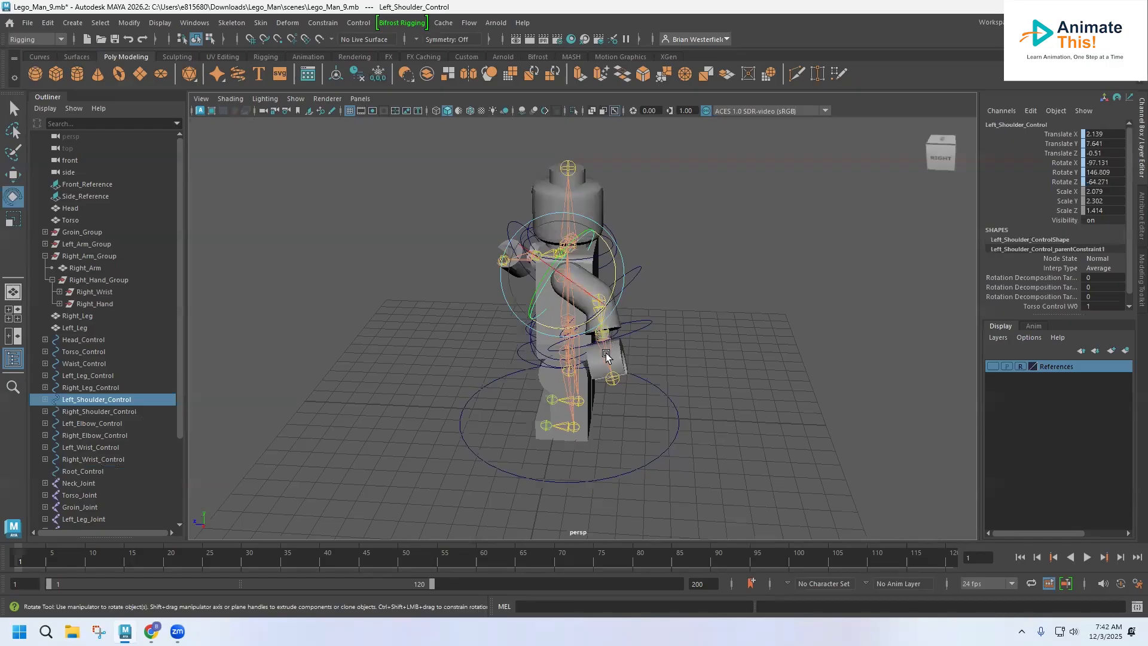
Step: Examine in Channel Control which attributes are keyable on the head, torso, waist, leg, root, wrist and elbow controls
left_click(525, 477)
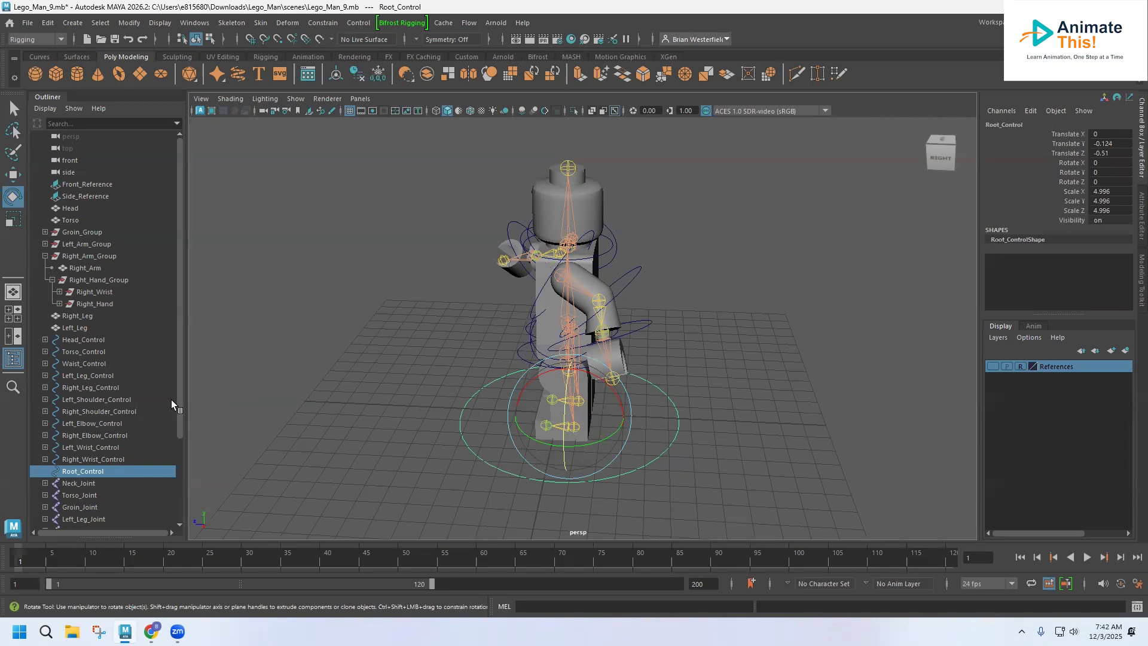
left_click(83, 339)
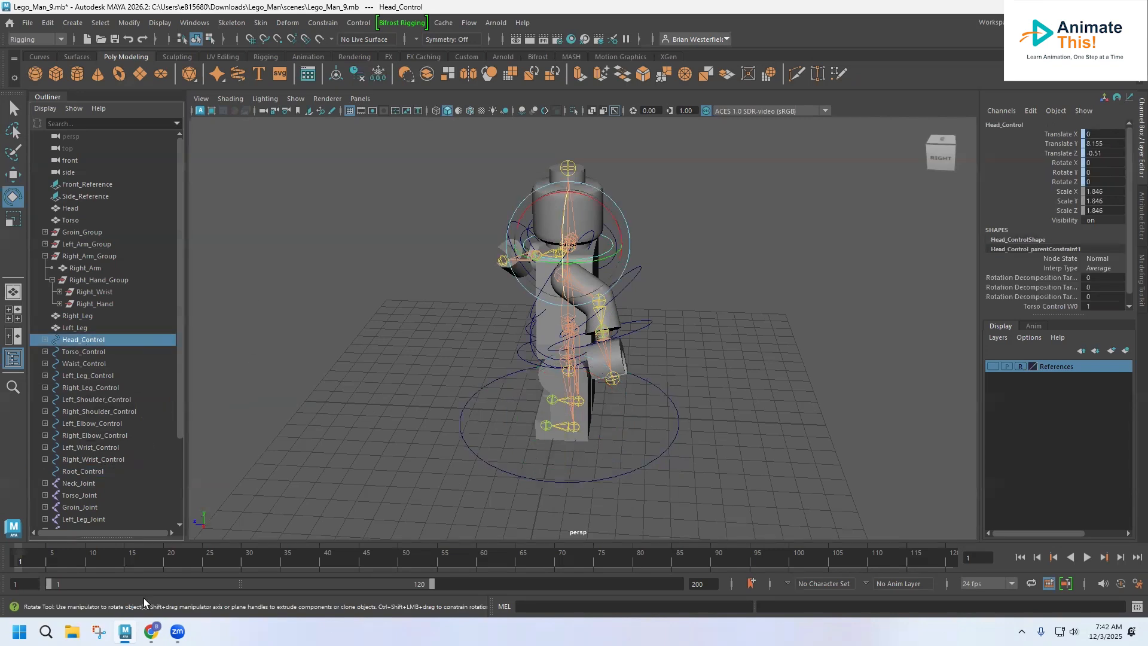
left_click(194, 23)
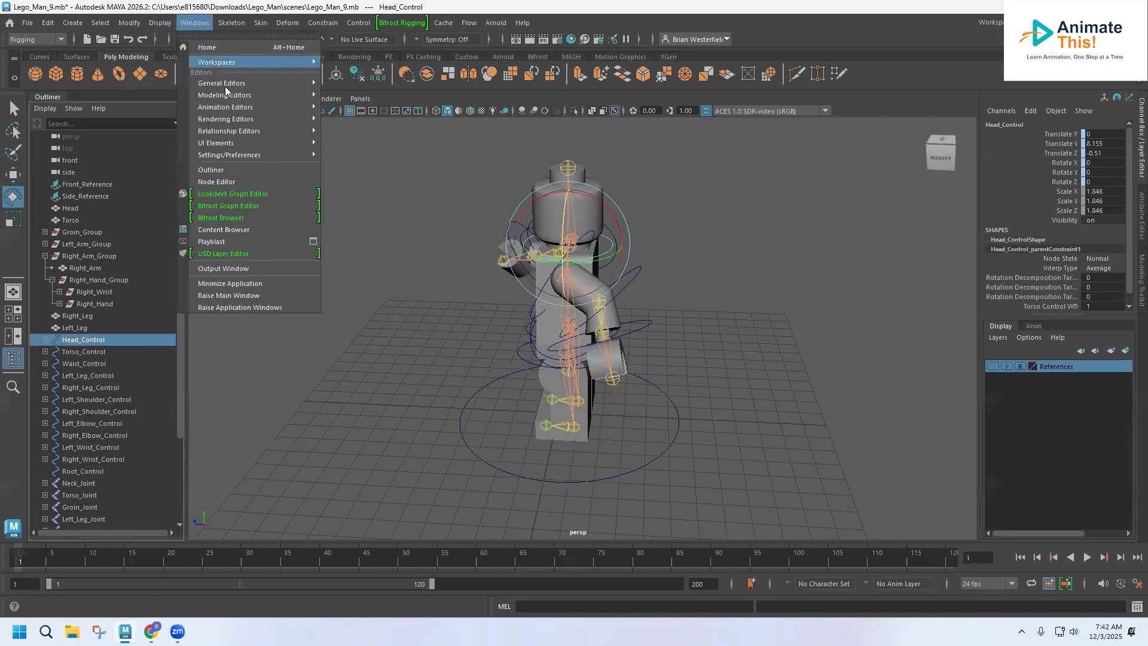
mouse_move(257, 83)
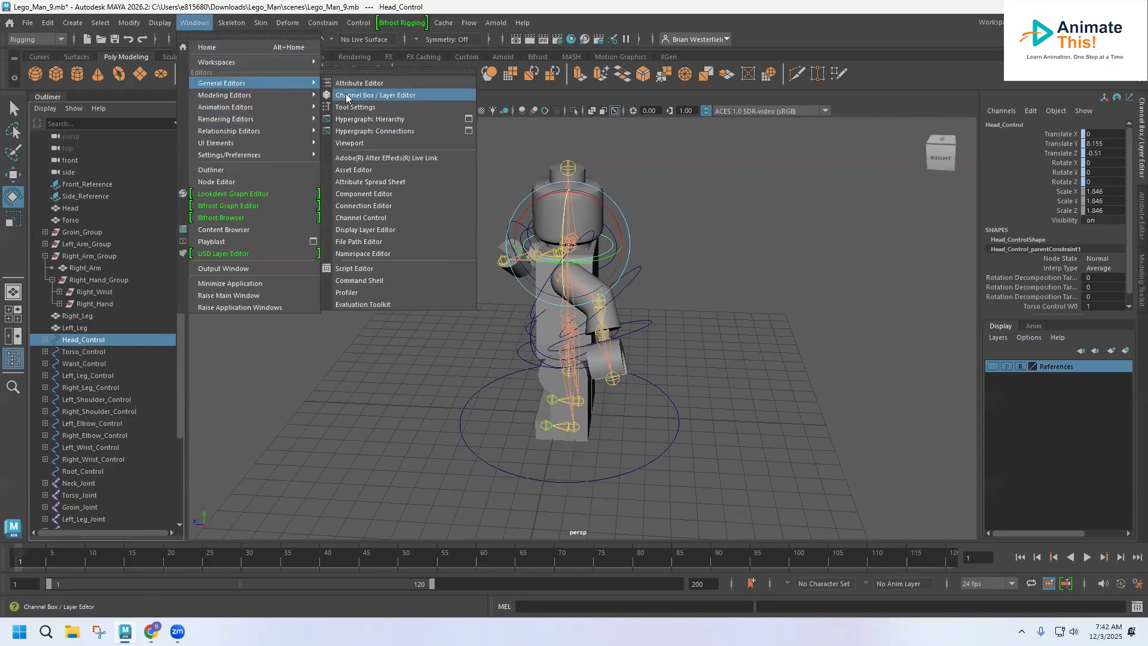
left_click(369, 219)
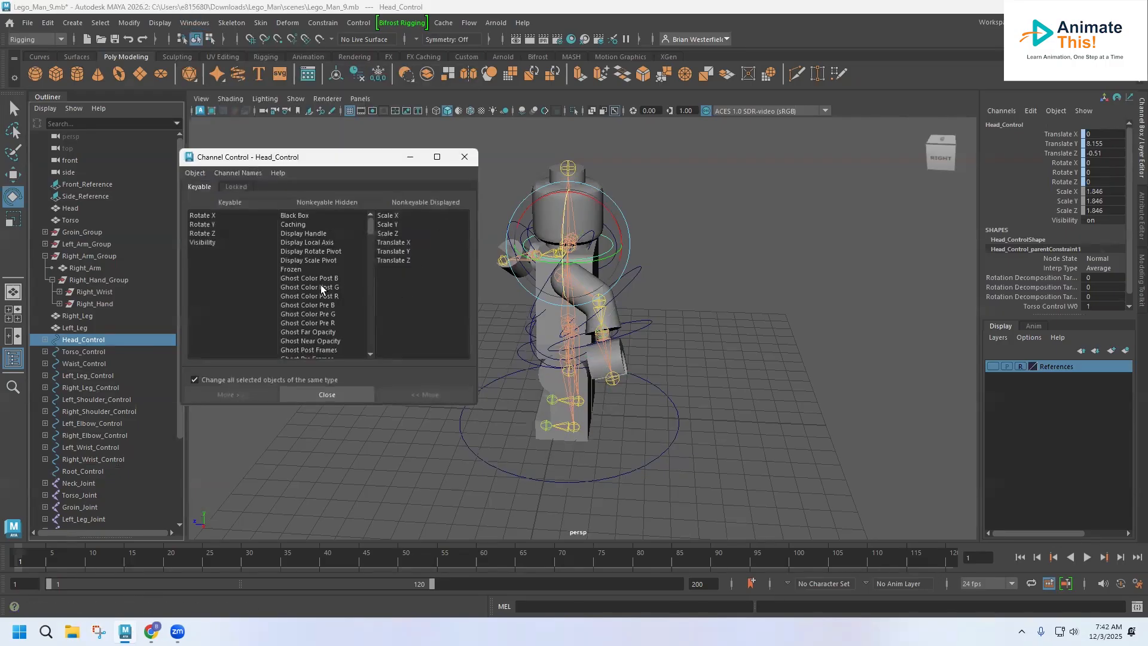
left_click(88, 354)
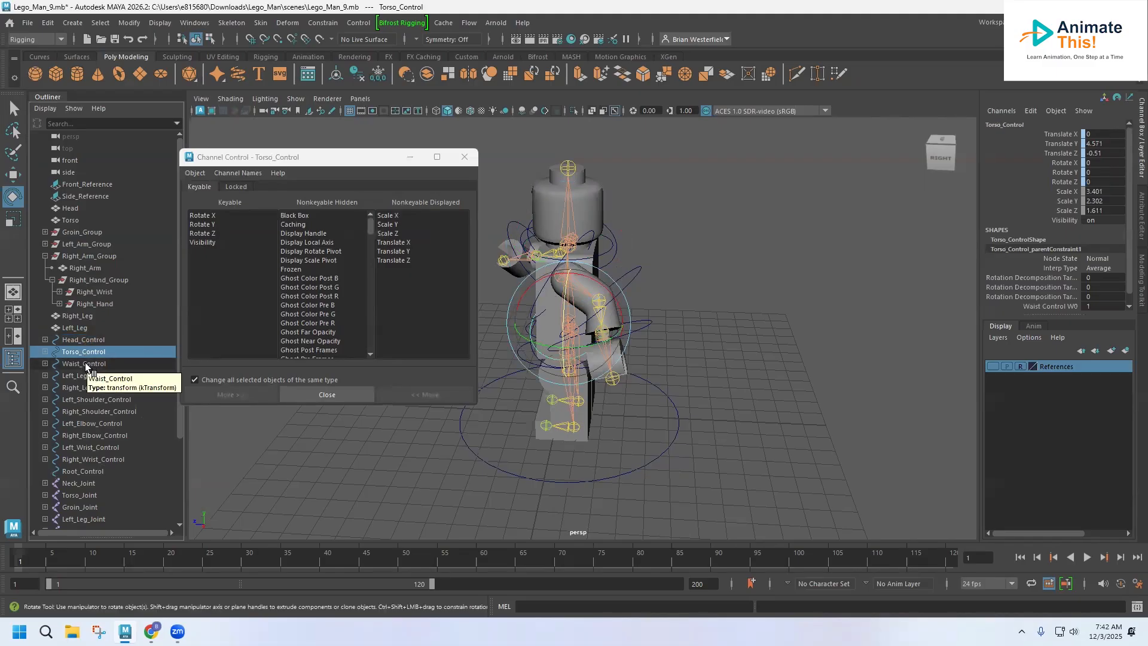
left_click(86, 365)
left_click(101, 388)
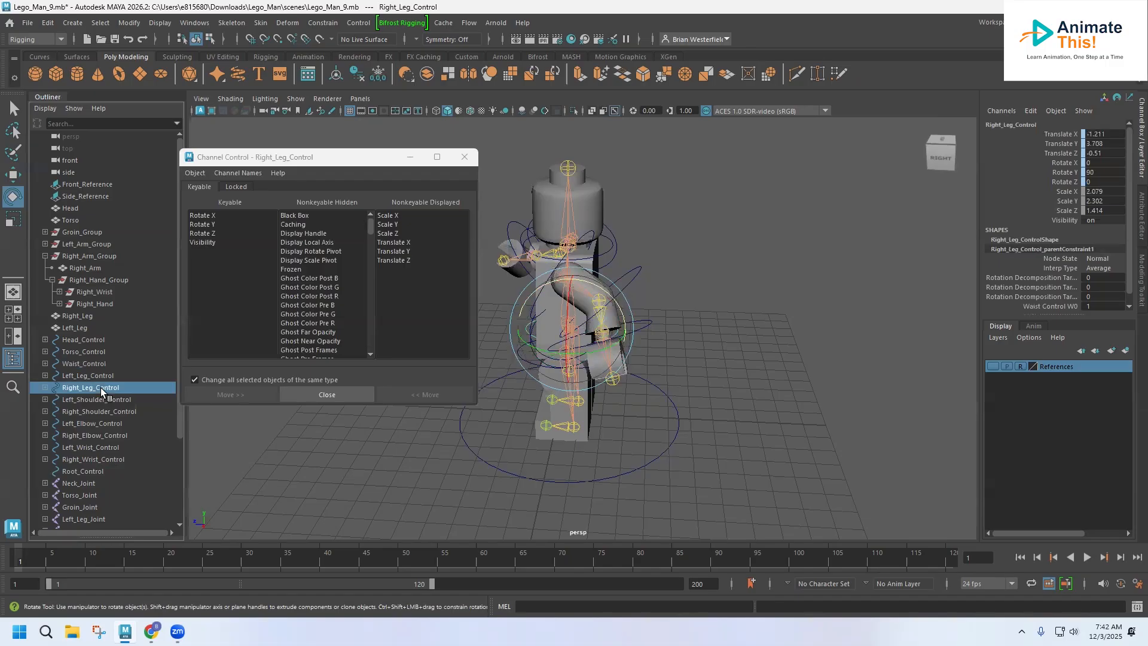
left_click(86, 470)
left_click(87, 460)
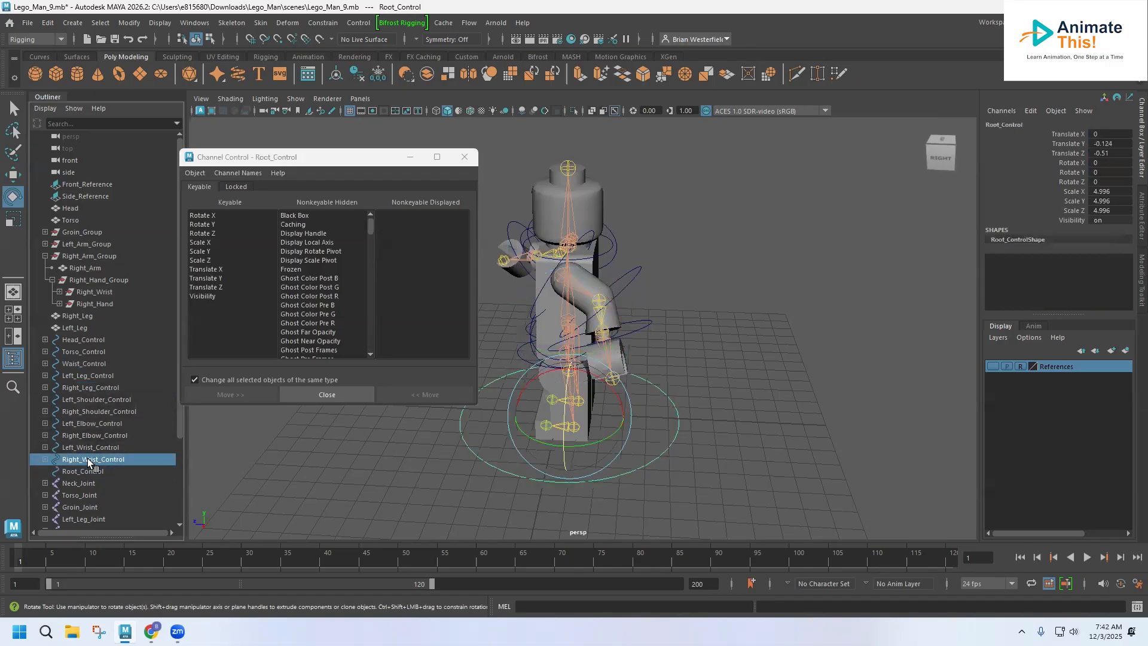
left_click(88, 447)
left_click(93, 435)
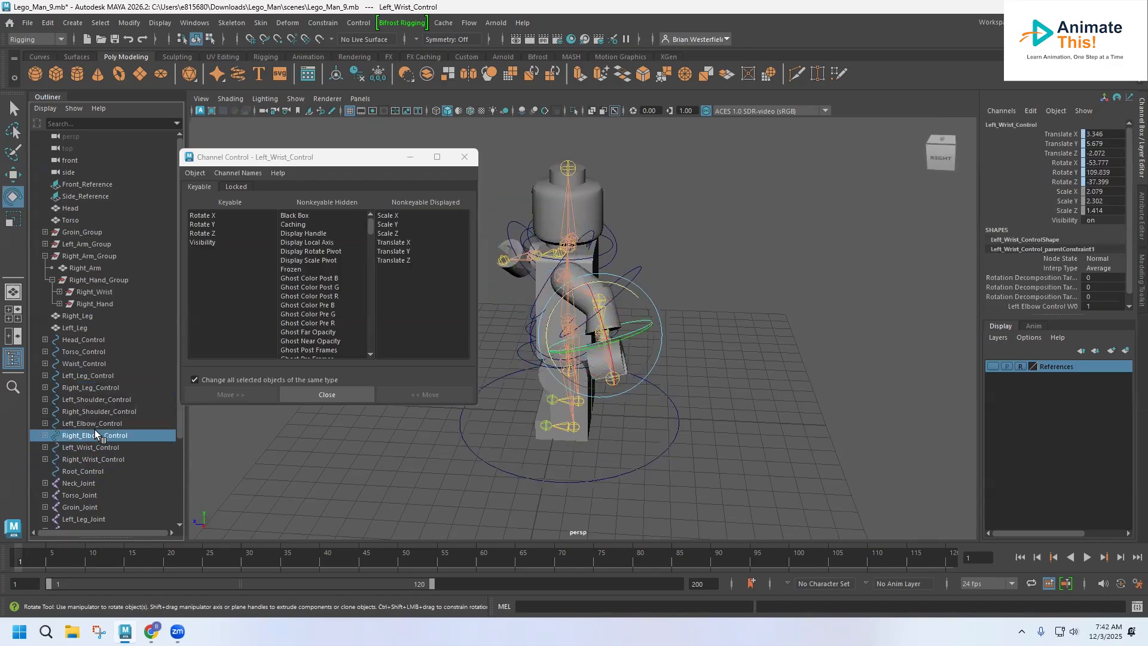
left_click(96, 425)
left_click(464, 156)
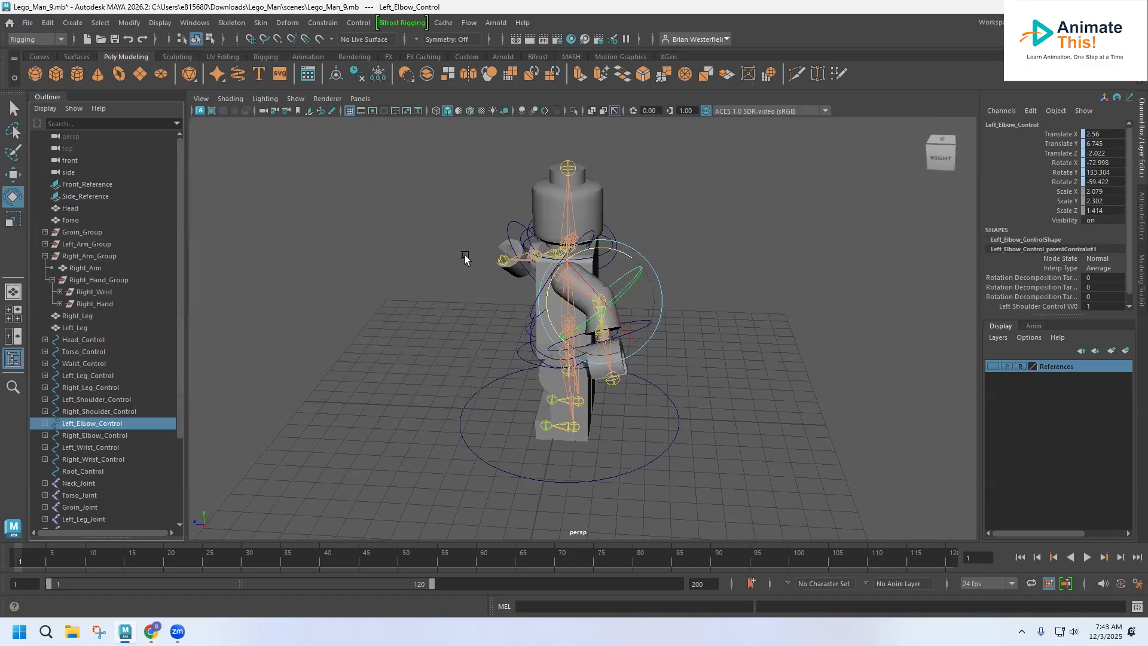
Step: Undo the test rotations of both shoulder controls to return the arms to their resting pose
key("ctrl+z")
key("ctrl+z")
key("ctrl+z")
key("ctrl+z")
key("ctrl+z")
key("ctrl+z")
key("ctrl+z")
key("ctrl+z")
key("ctrl+z")
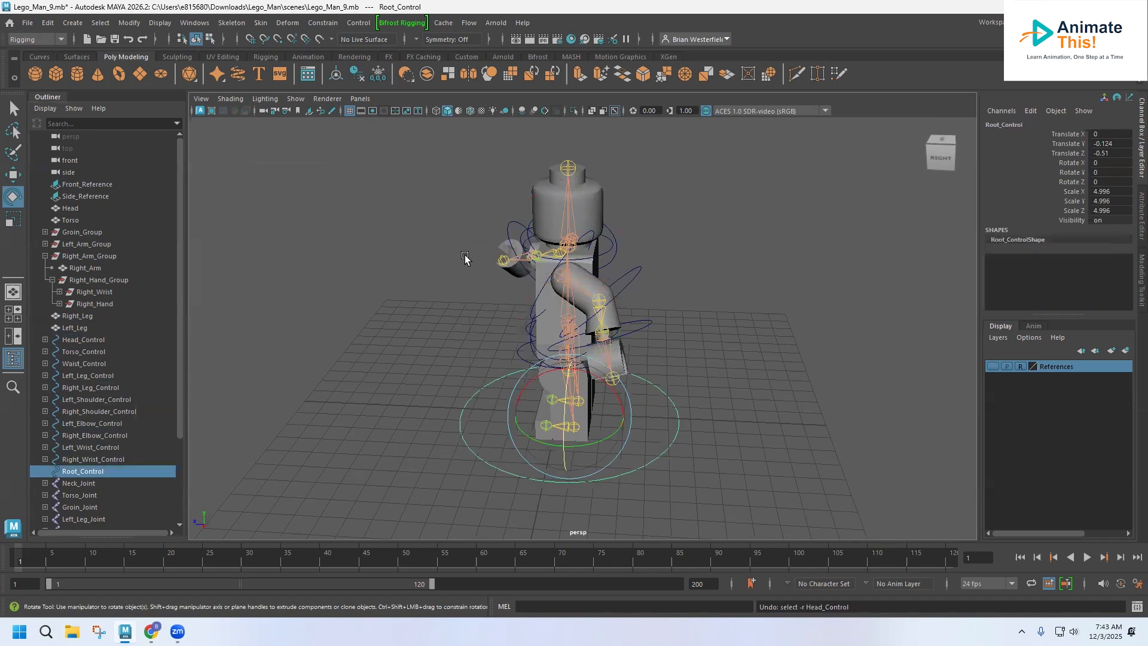
key("ctrl+z")
key("ctrl+z")
key("ctrl+z")
key("ctrl+z")
key("ctrl+z")
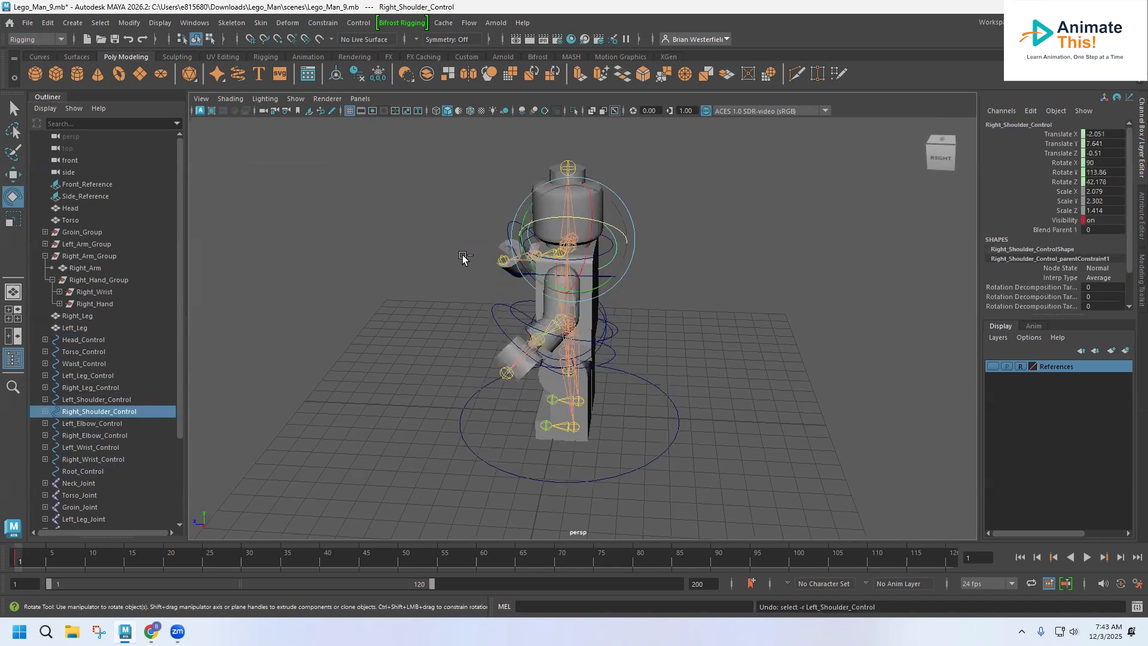
key("ctrl+z")
left_click_drag(475, 220, 528, 251, "alt")
key("ctrl+z")
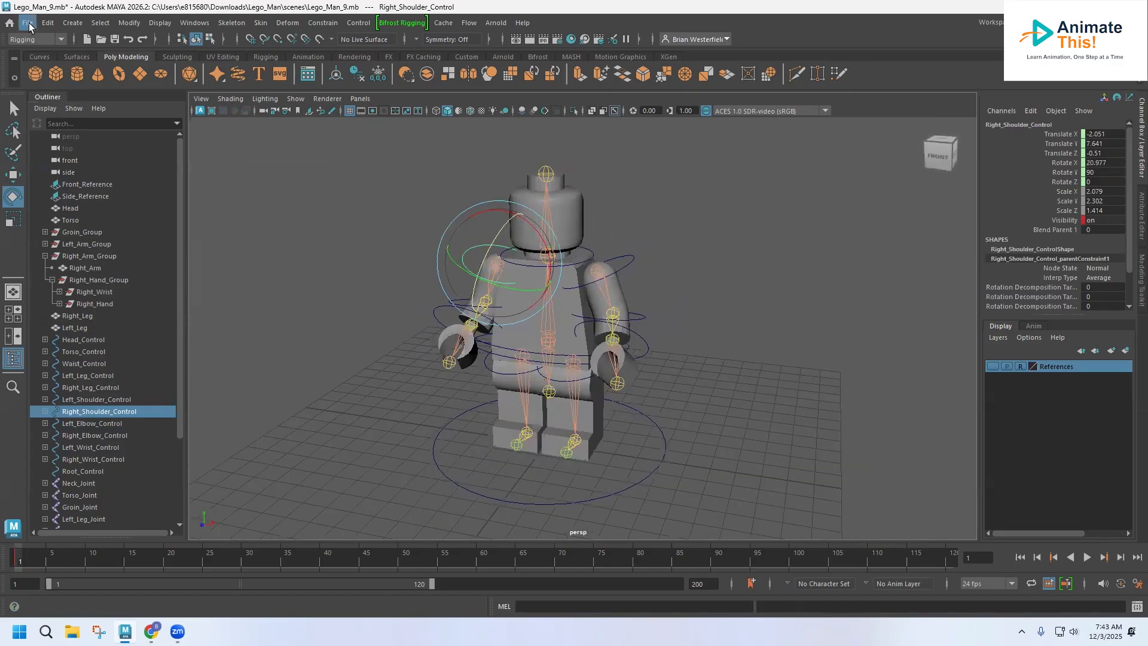
Step: Save the Lego_Man_9.mb scene with the arms in their resting pose
left_click(28, 22)
left_click(57, 74)
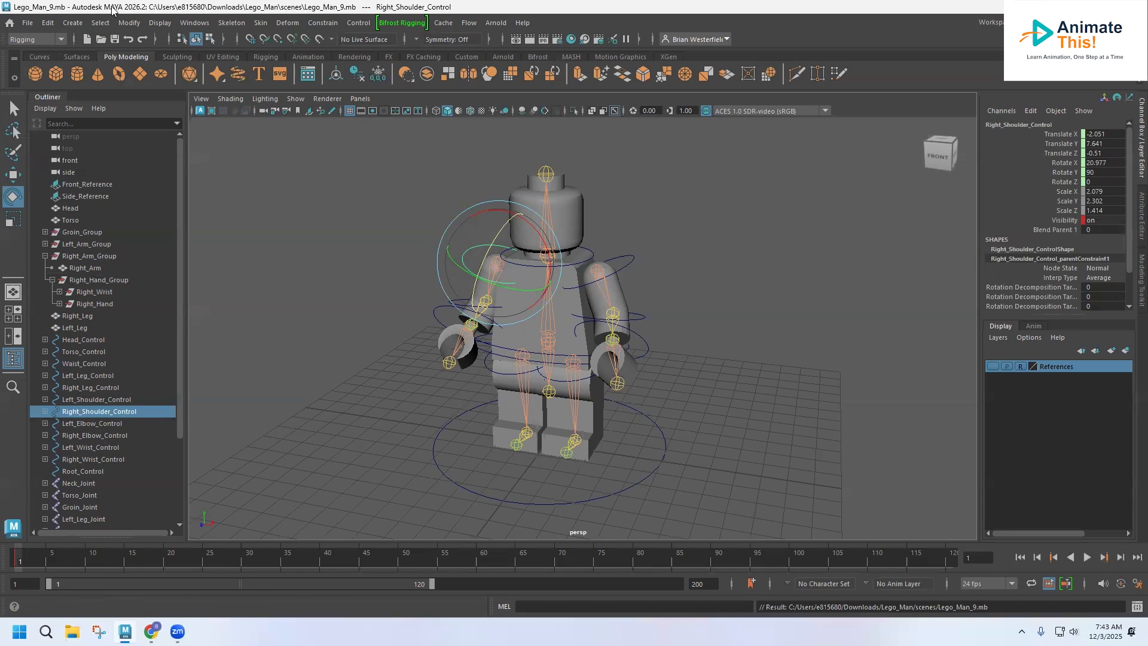
Step: Delete all of Right_Shoulder_Control's keys at frame 1 in the Graph Editor
left_click(135, 24)
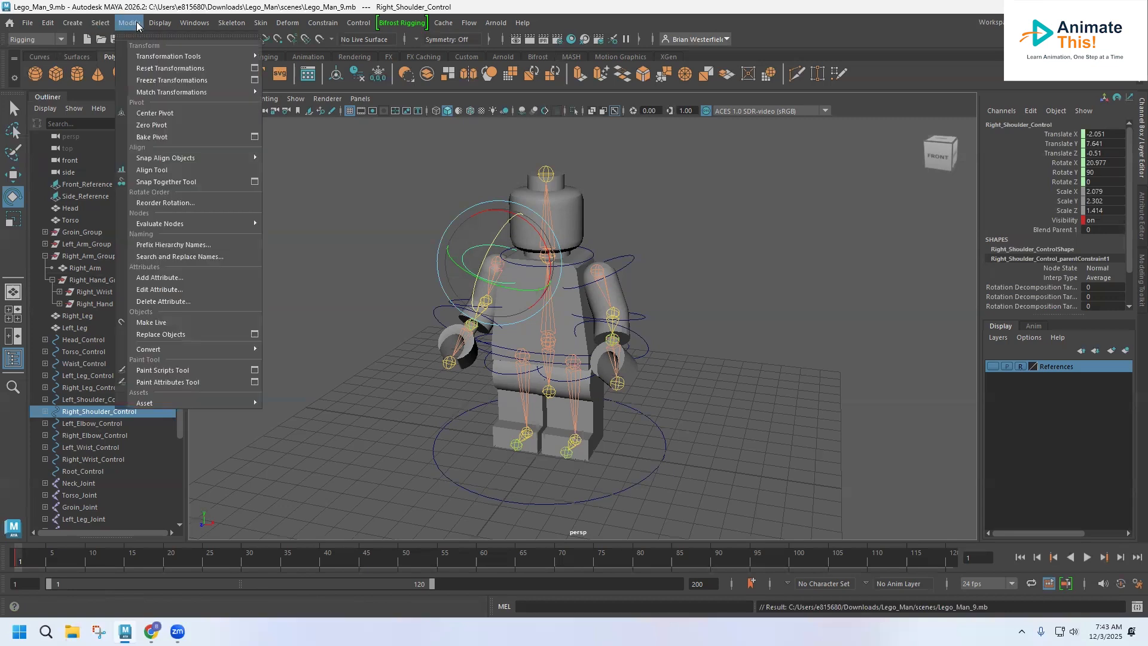
mouse_move(194, 22)
mouse_move(223, 83)
mouse_move(232, 108)
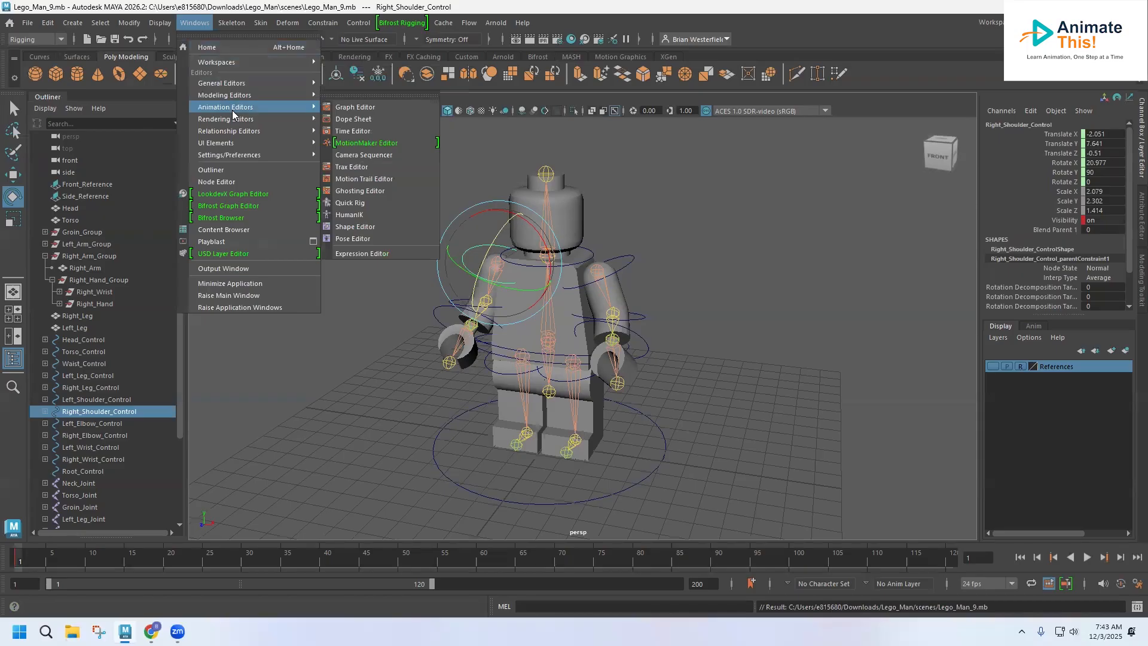
left_click(355, 108)
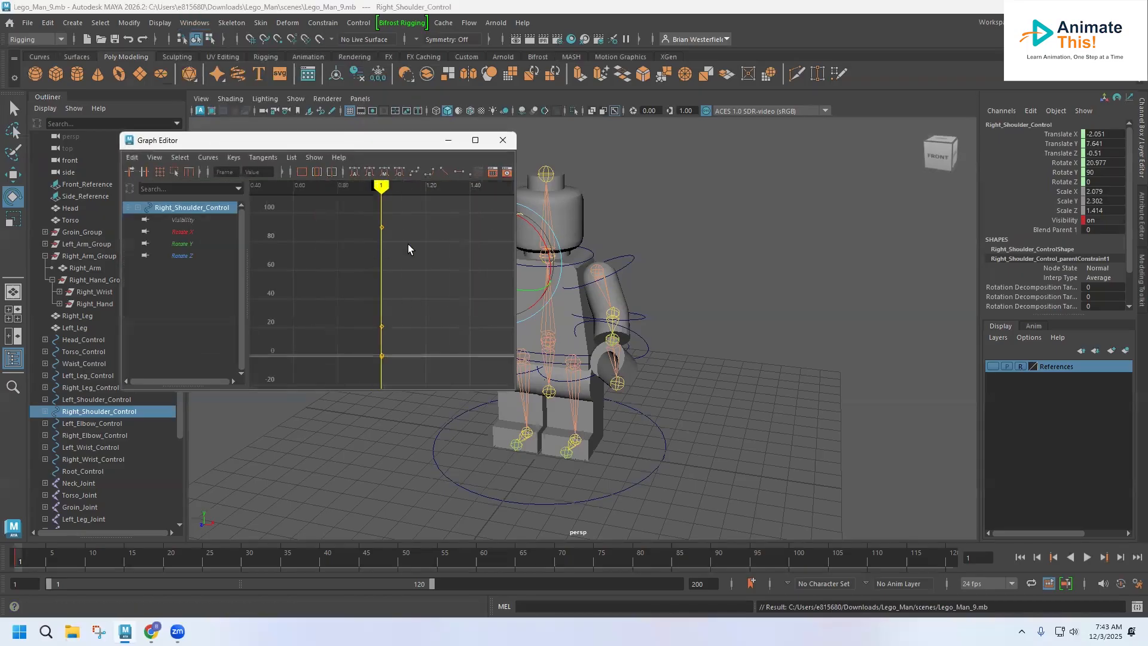
key("f")
left_click_drag(364, 224, 433, 294)
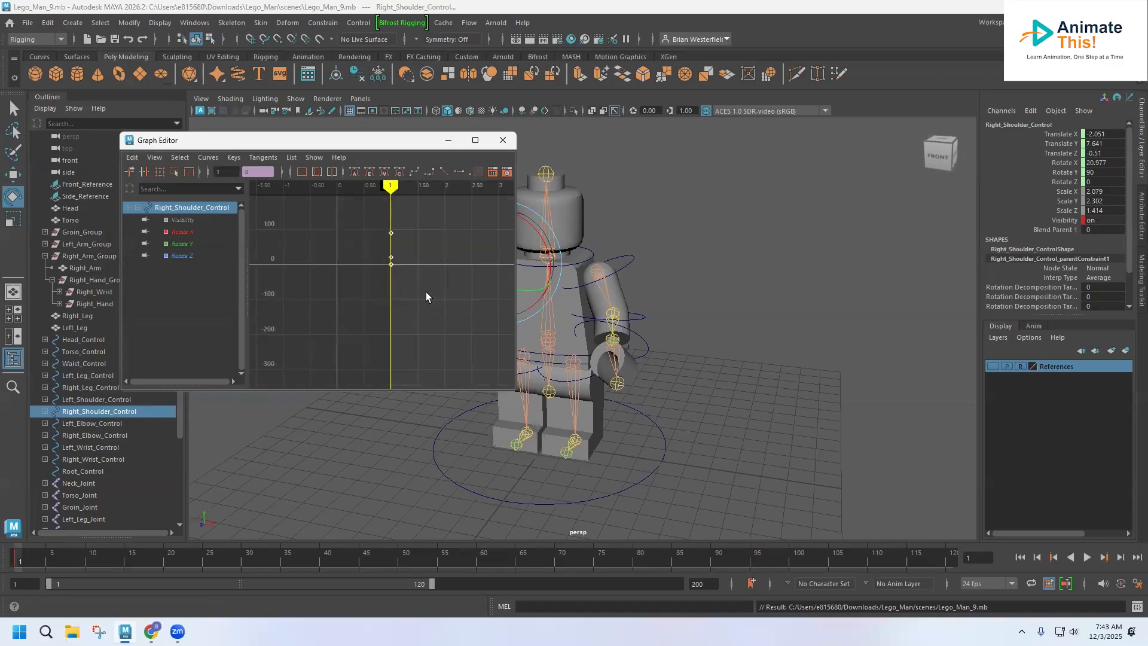
key("Delete")
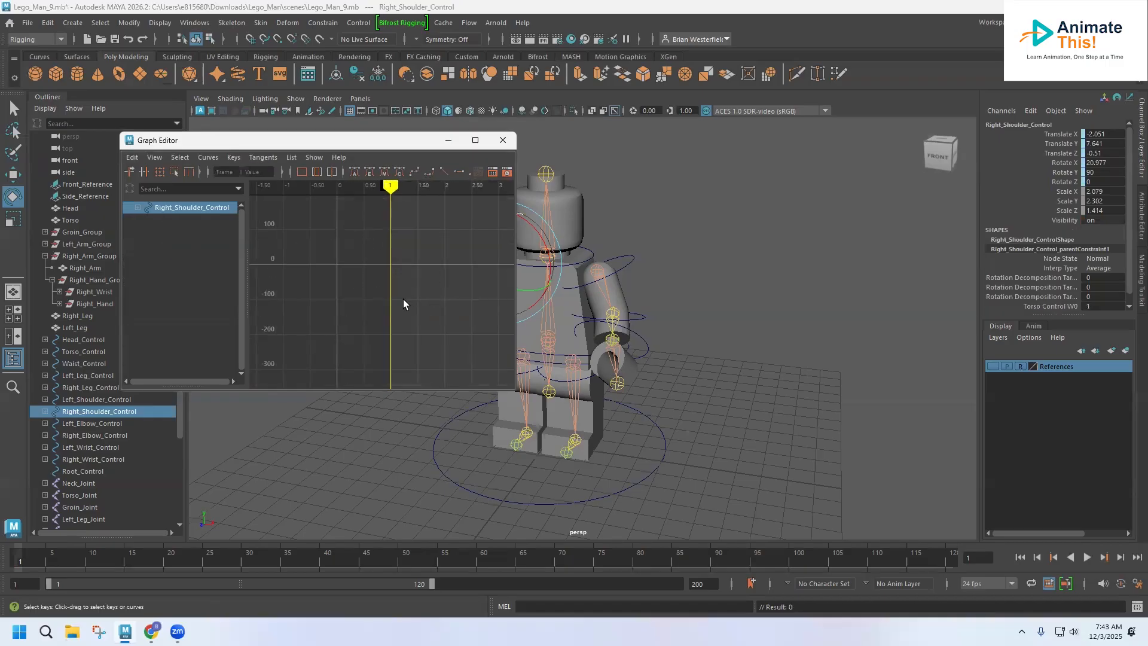
Step: Check each rig control from Head_Control down to Root_Control for leftover keys in the Graph Editor
left_click(77, 426)
left_click(83, 339)
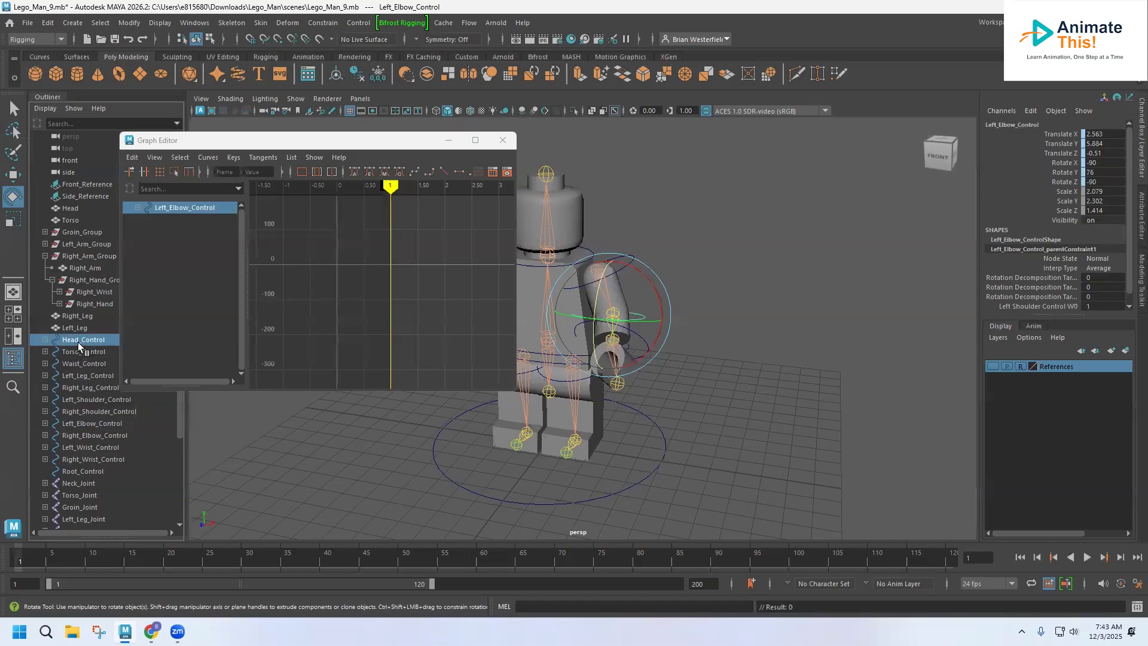
left_click(83, 352)
left_click(83, 364)
left_click(84, 375)
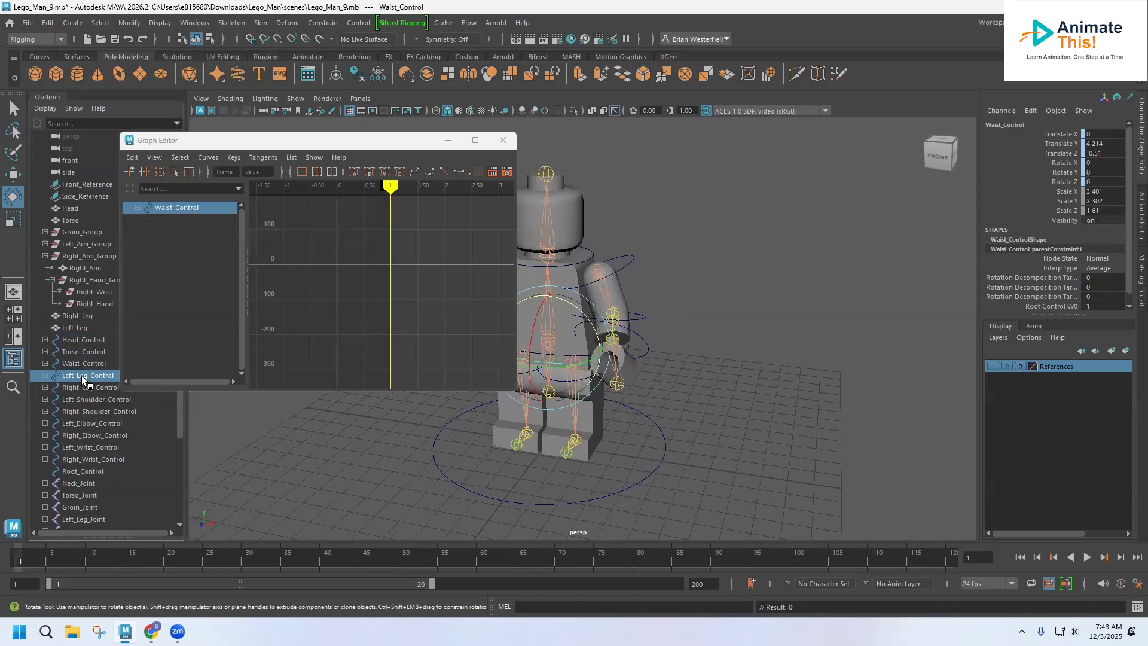
left_click(85, 387)
left_click(87, 399)
left_click(88, 411)
left_click(88, 424)
left_click(89, 435)
left_click(90, 447)
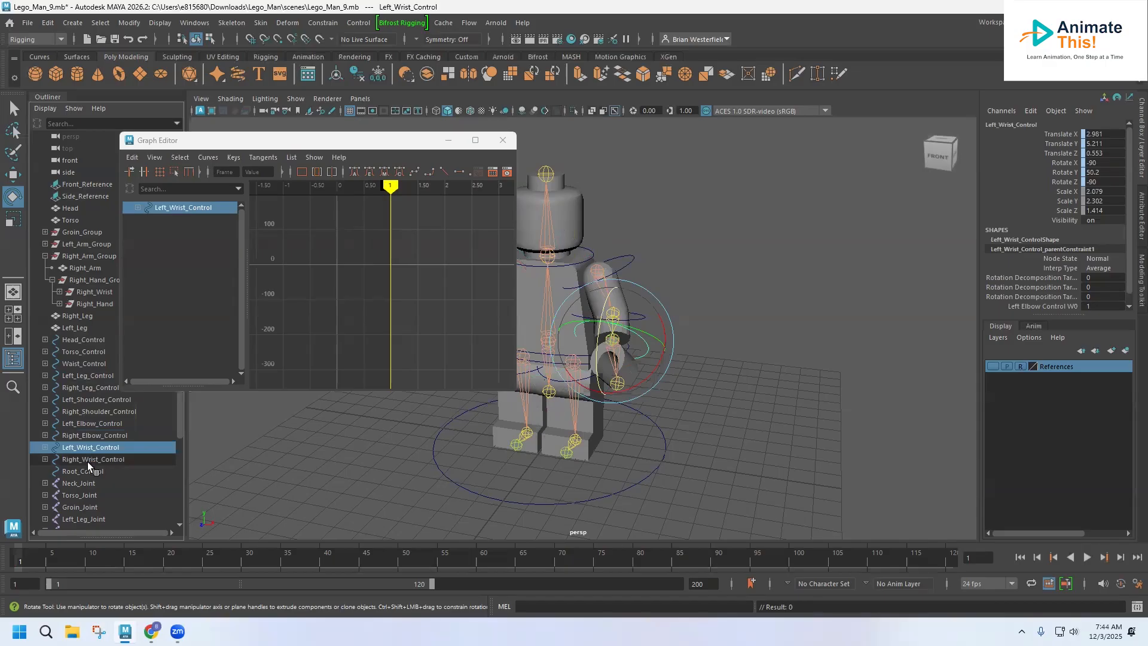
left_click(90, 459)
left_click(91, 471)
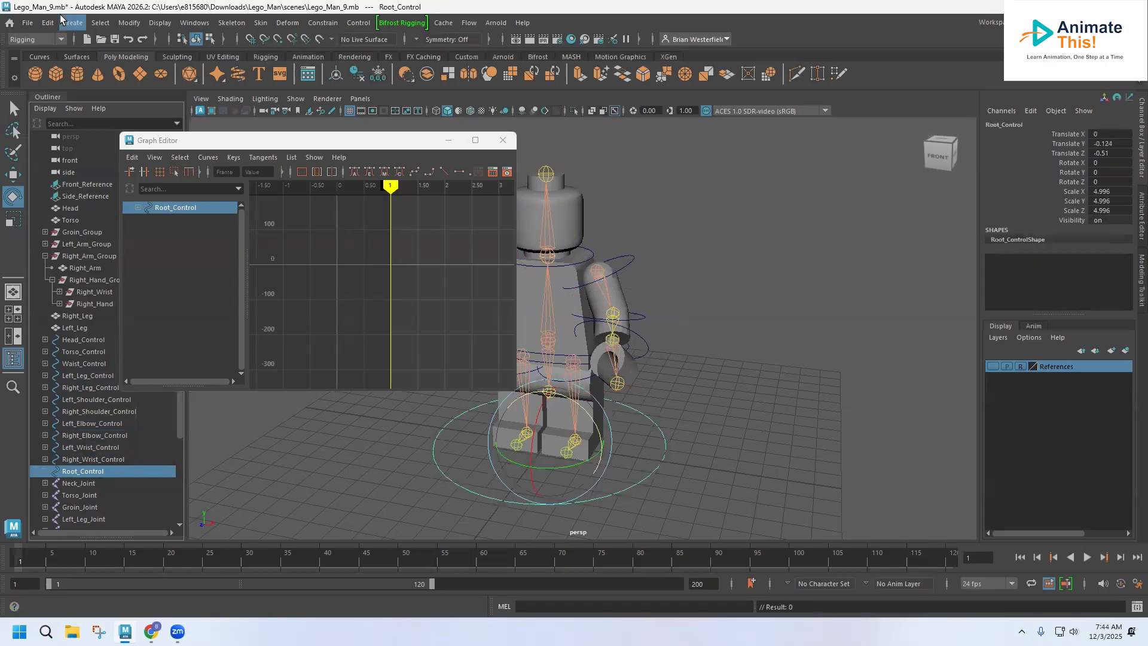
Step: Save the key-free scene under its current name and minimize the Graph Editor
left_click(28, 23)
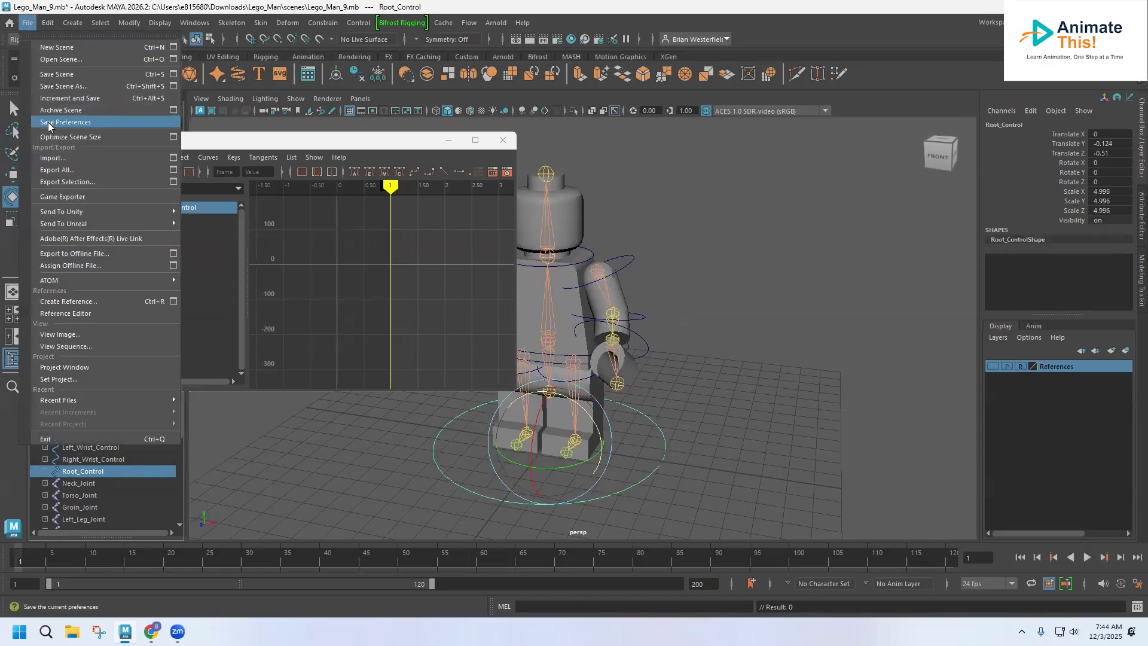
left_click(57, 74)
left_click(447, 144)
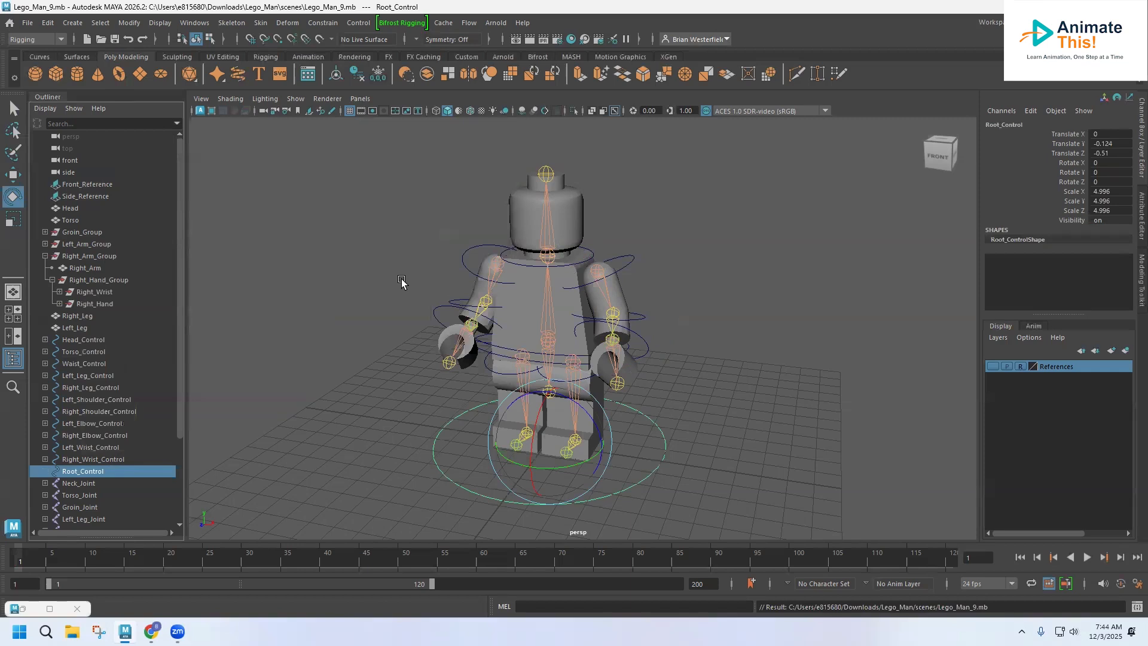